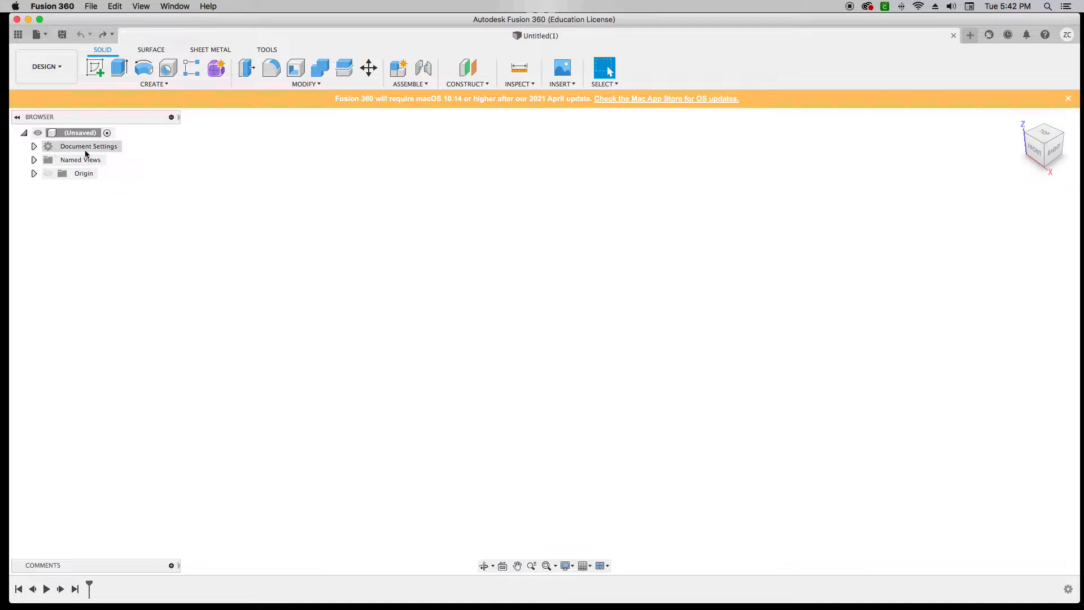
pyautogui.click(34, 147)
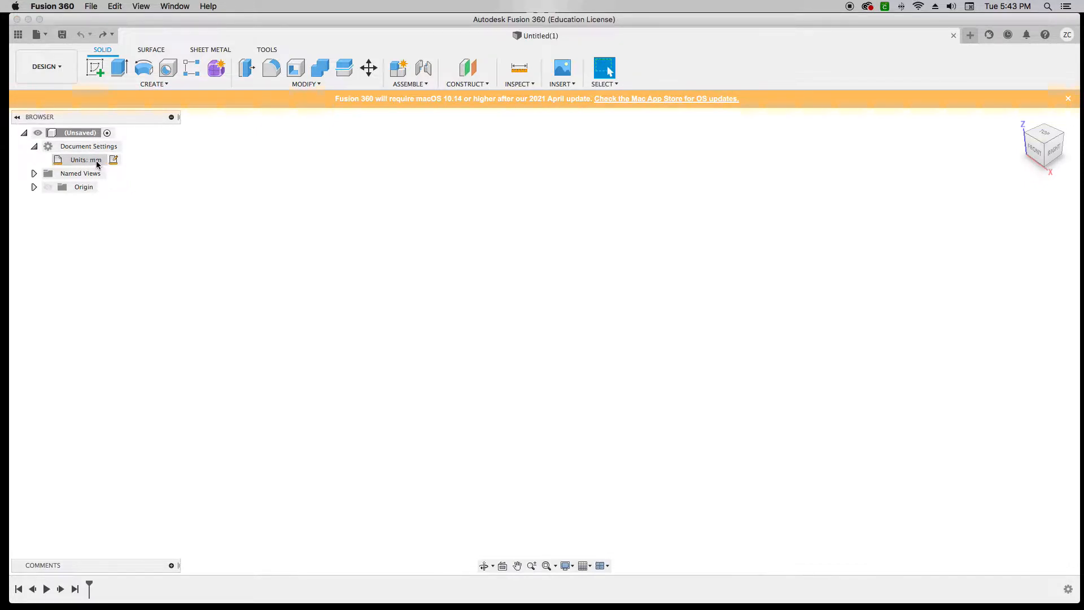
pyautogui.click(114, 161)
pyautogui.click(1021, 201)
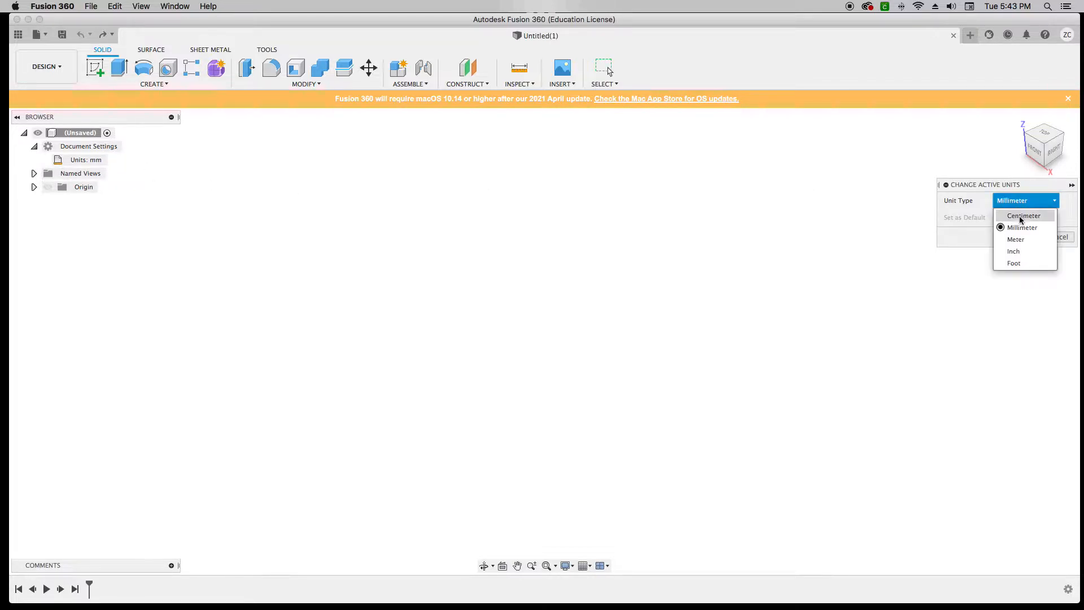
pyautogui.click(1023, 252)
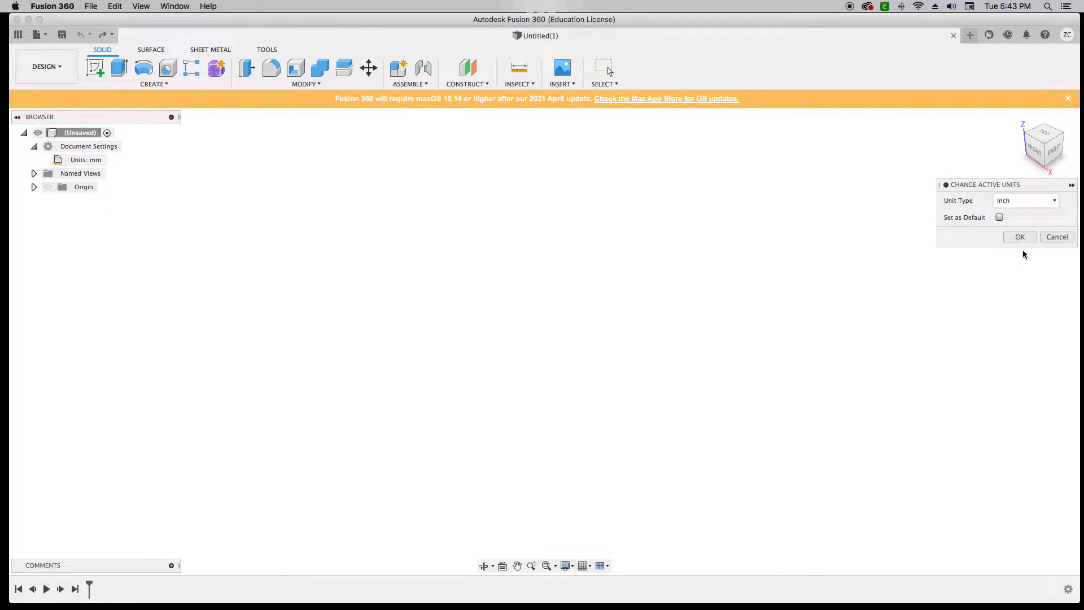
pyautogui.click(1026, 205)
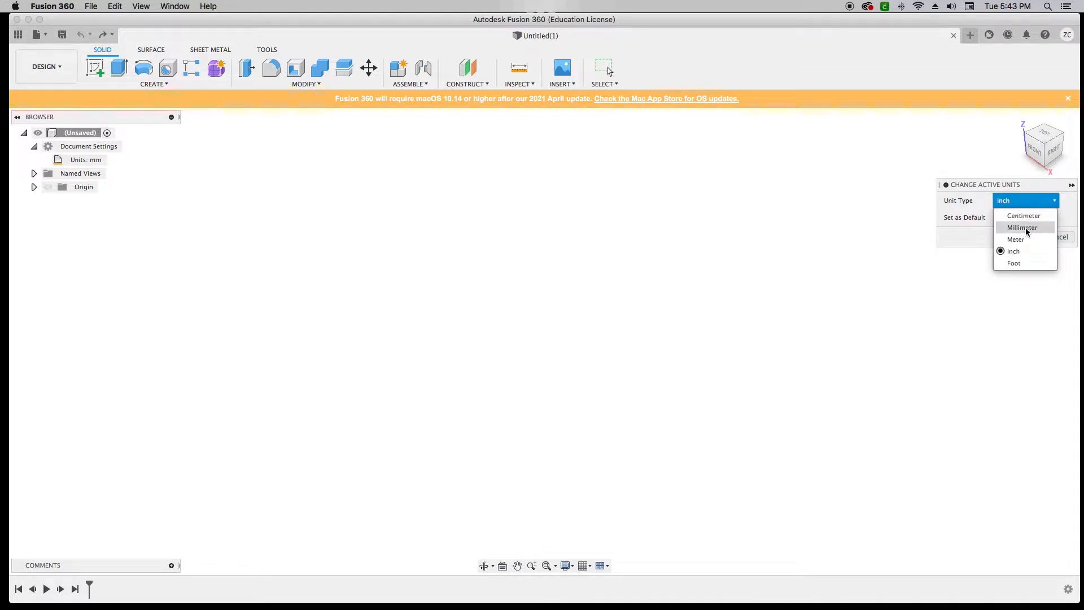
pyautogui.click(1022, 228)
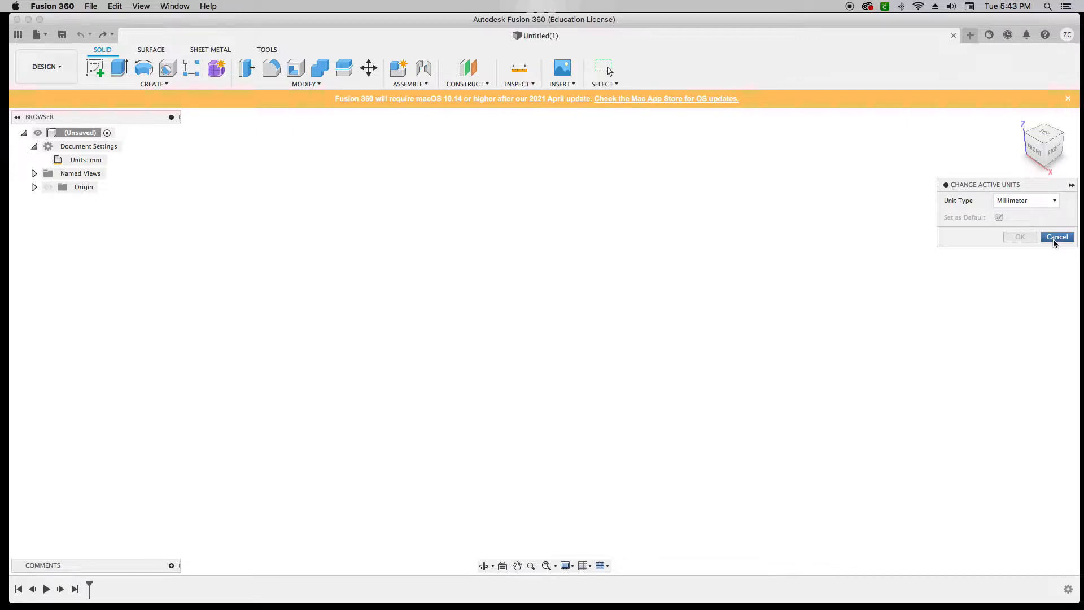
pyautogui.click(1052, 238)
pyautogui.moveTo(93, 163)
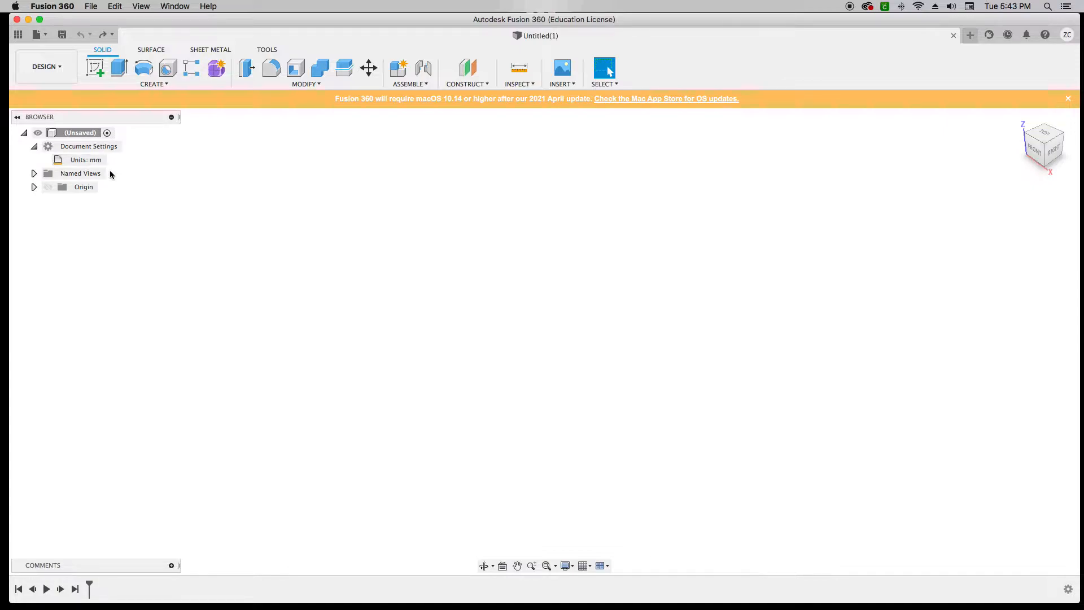
# Step: Start a sketch on the horizontal XY plane and draw a 100 x 100 mm two-point rectangle from the origin
pyautogui.click(95, 69)
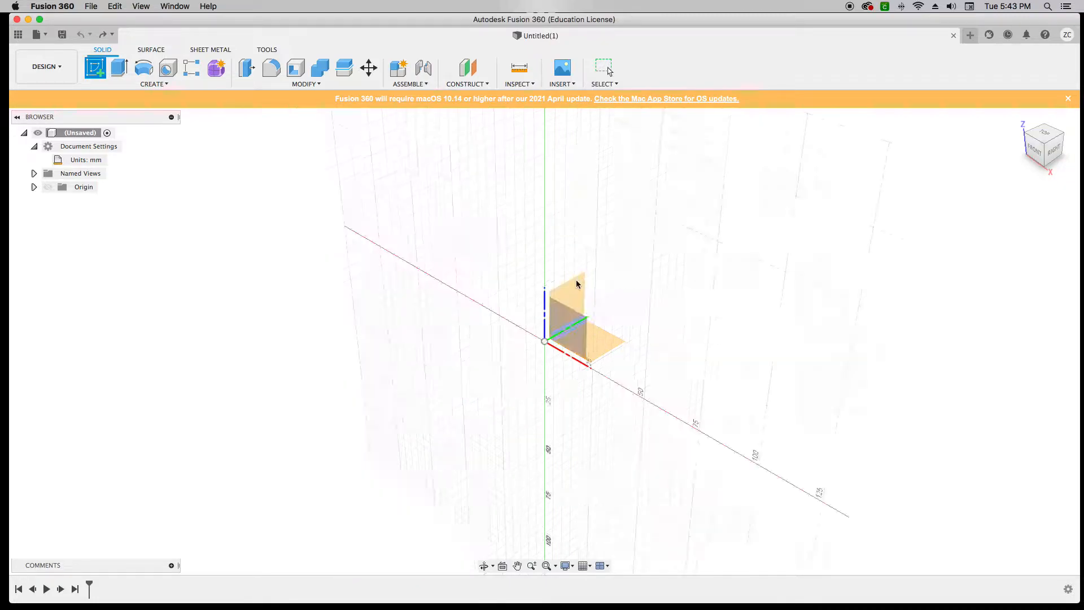
pyautogui.click(605, 347)
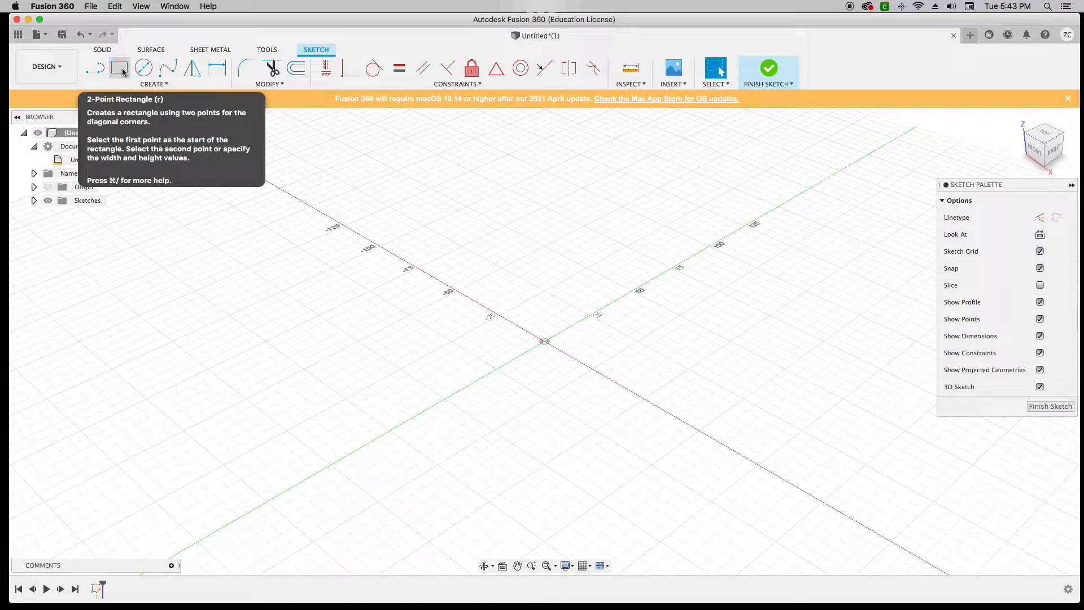
pyautogui.click(123, 72)
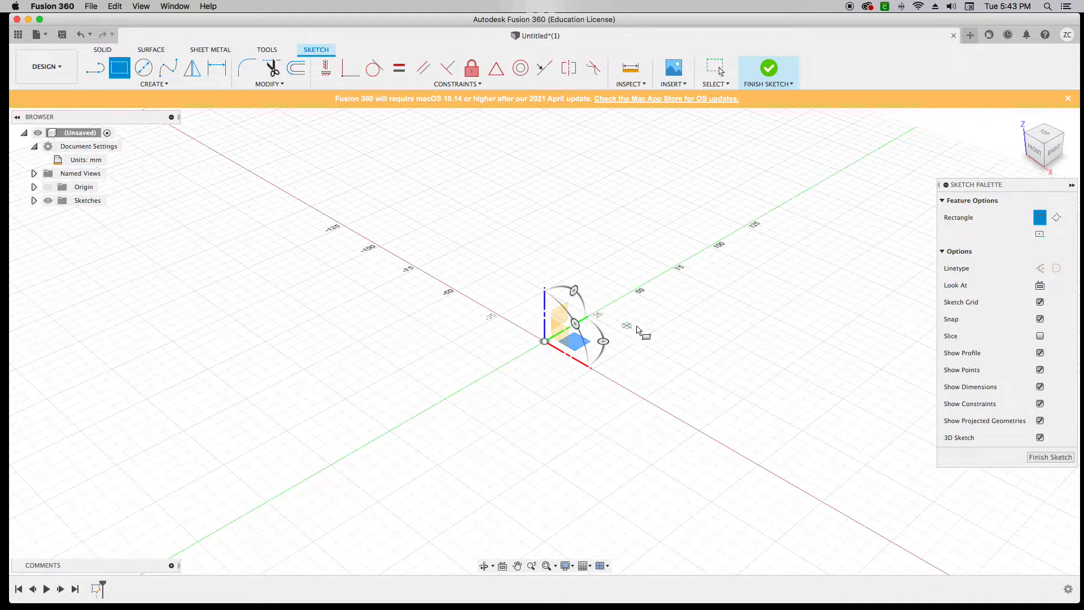
pyautogui.click(544, 341)
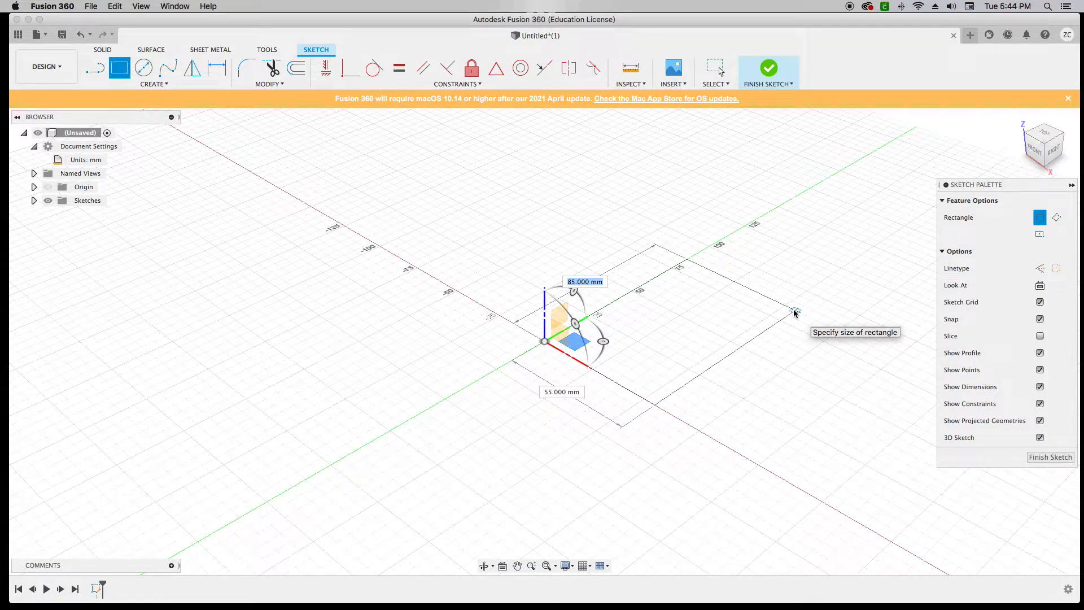
pyautogui.write('1')
pyautogui.press('Tab')
pyautogui.press('Tab')
pyautogui.write('100')
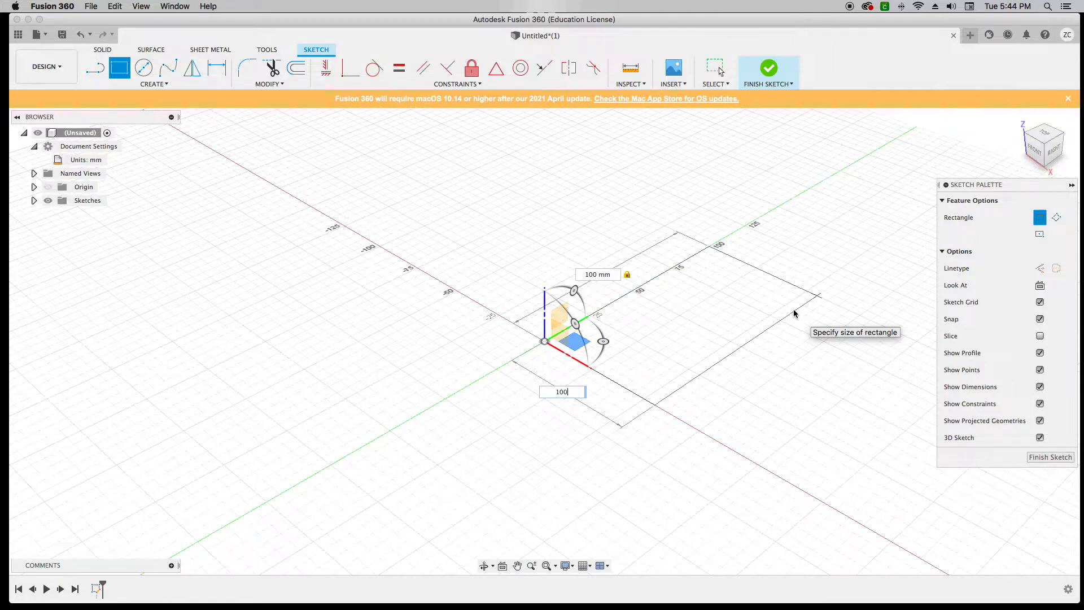
pyautogui.press('Tab')
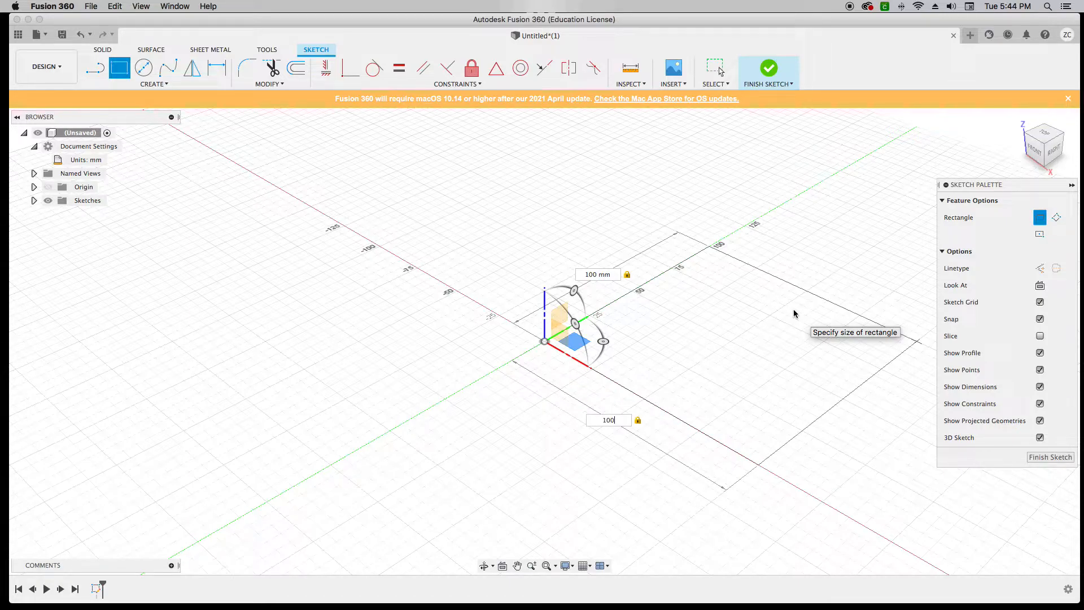
pyautogui.press('Return')
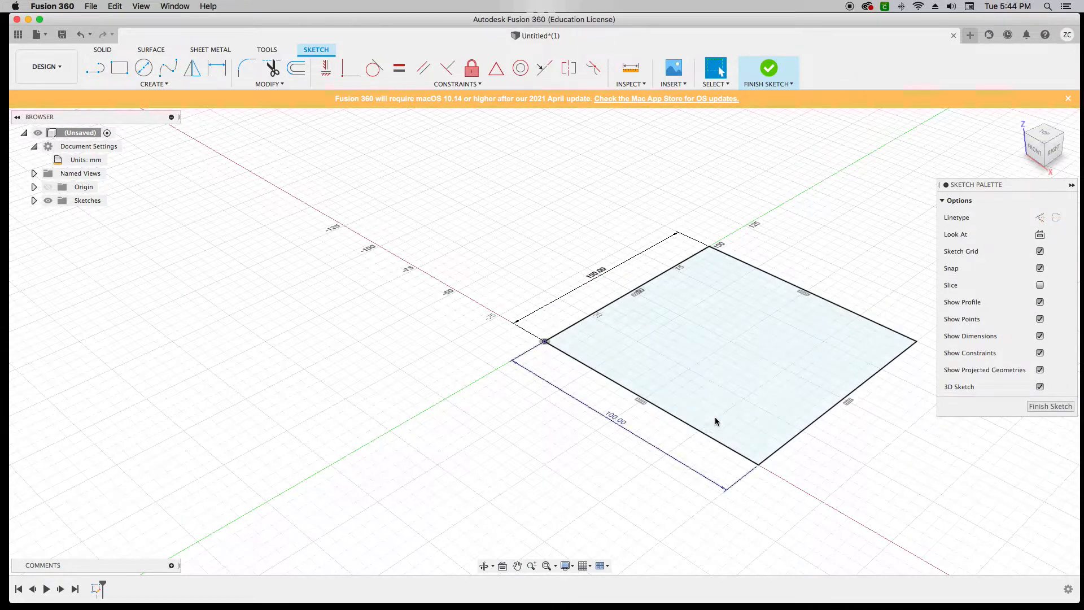
# Step: Draw a 50 x 50 mm center rectangle around the middle of the 100 mm square and finish the sketch
pyautogui.scroll(-3, 330, 367)
pyautogui.scroll(3, 824, 301)
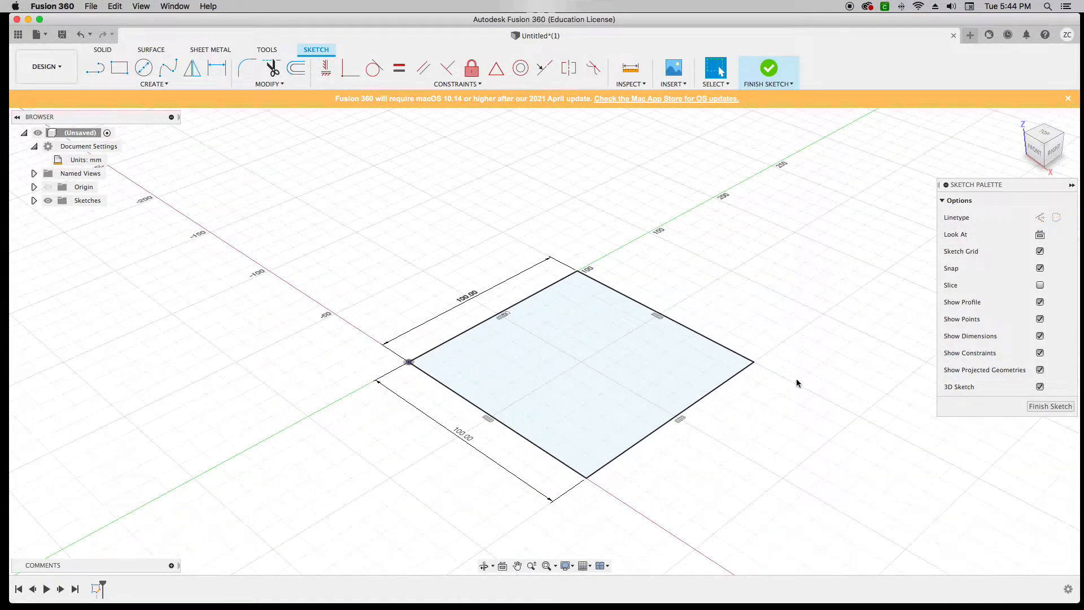
pyautogui.scroll(3, 762, 443)
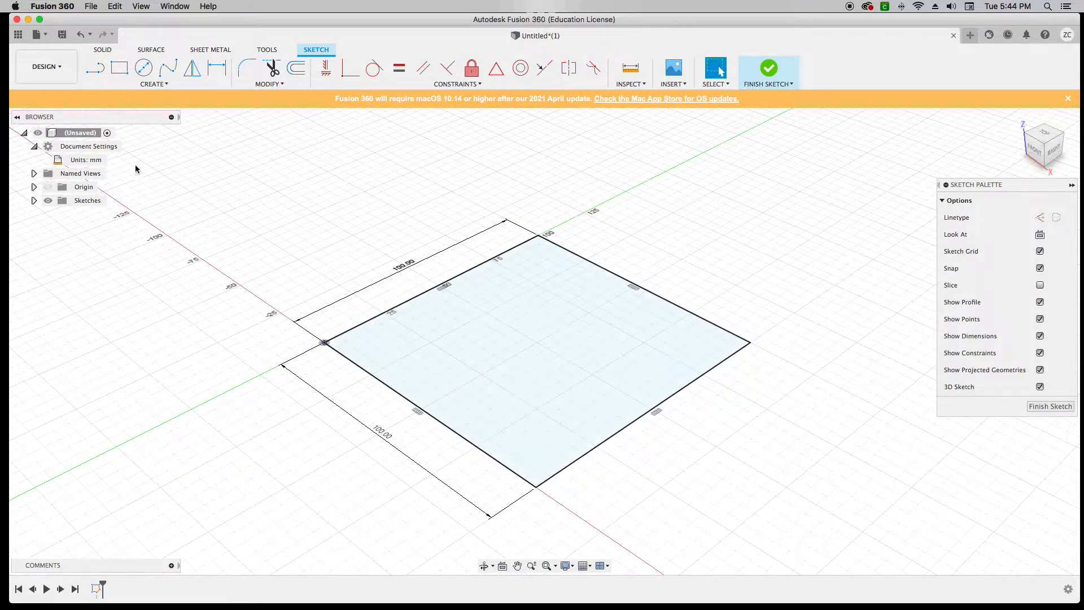
pyautogui.click(119, 69)
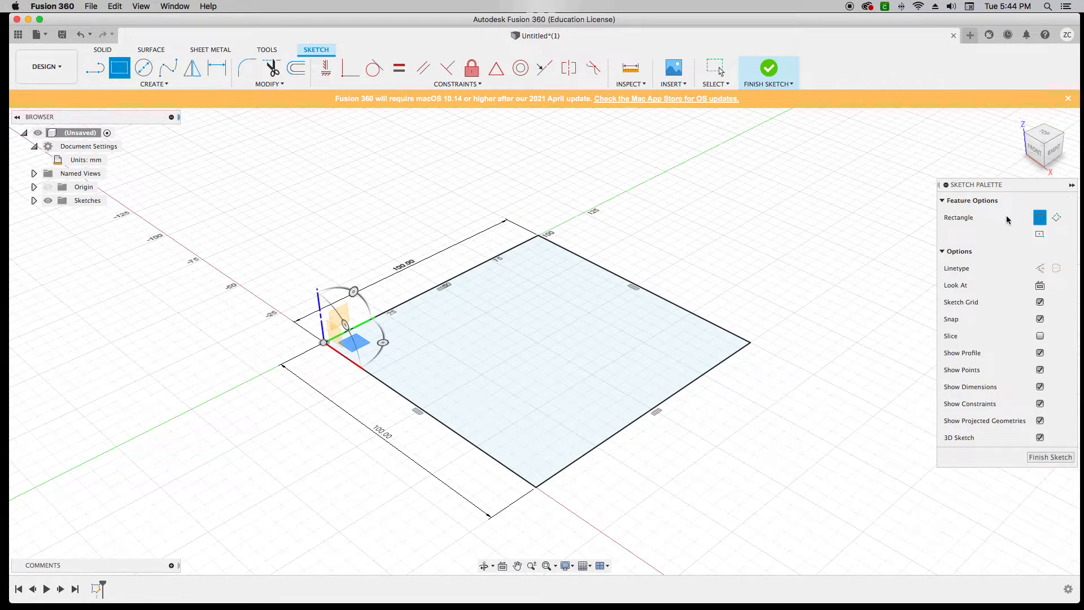
pyautogui.click(1040, 235)
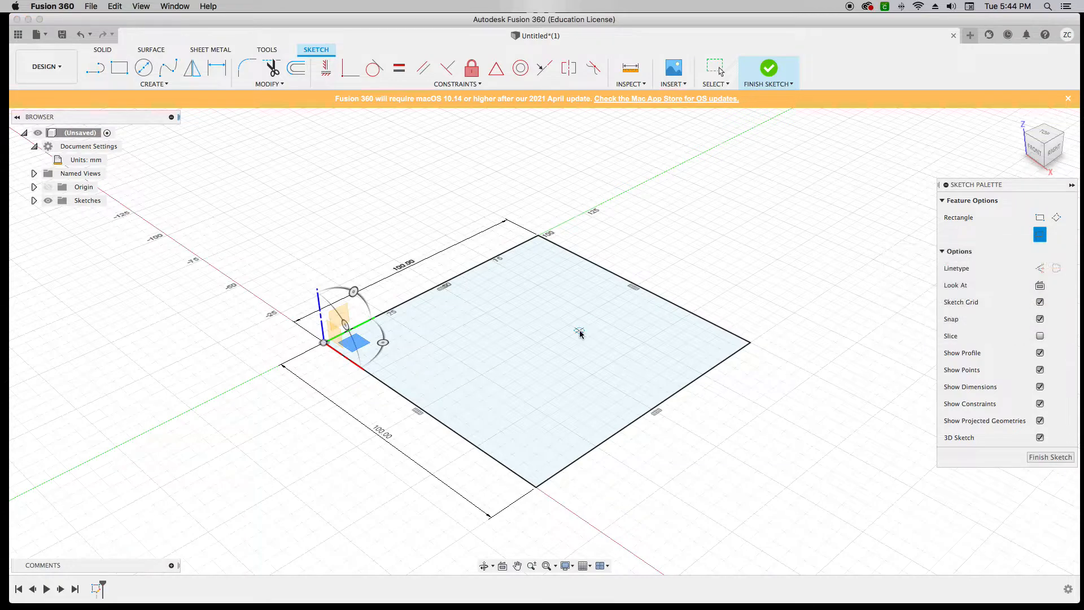
pyautogui.click(537, 343)
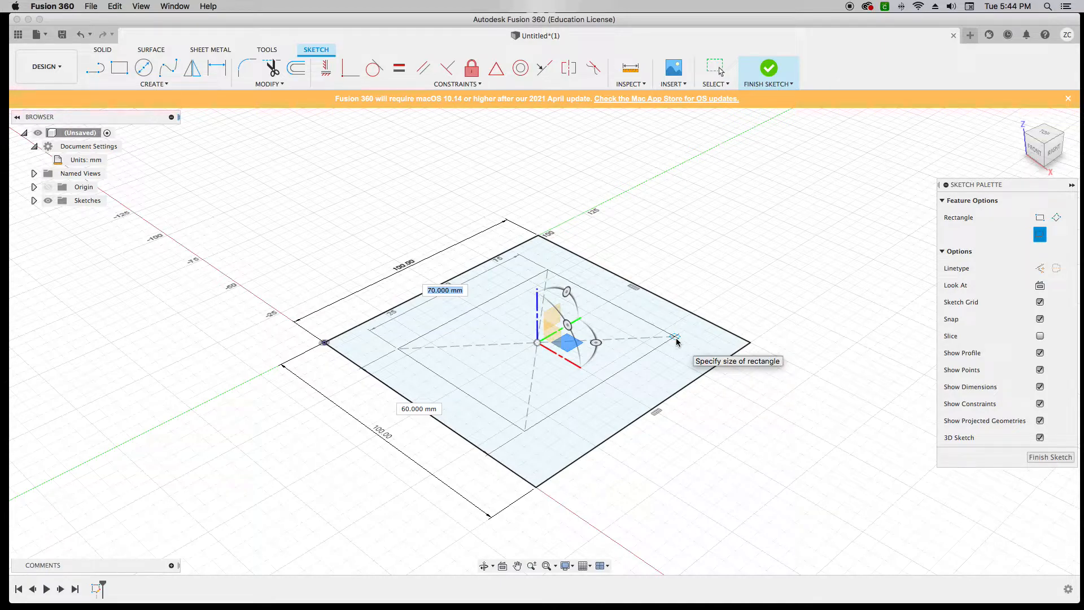
pyautogui.write('50')
pyautogui.press('Tab')
pyautogui.write('50')
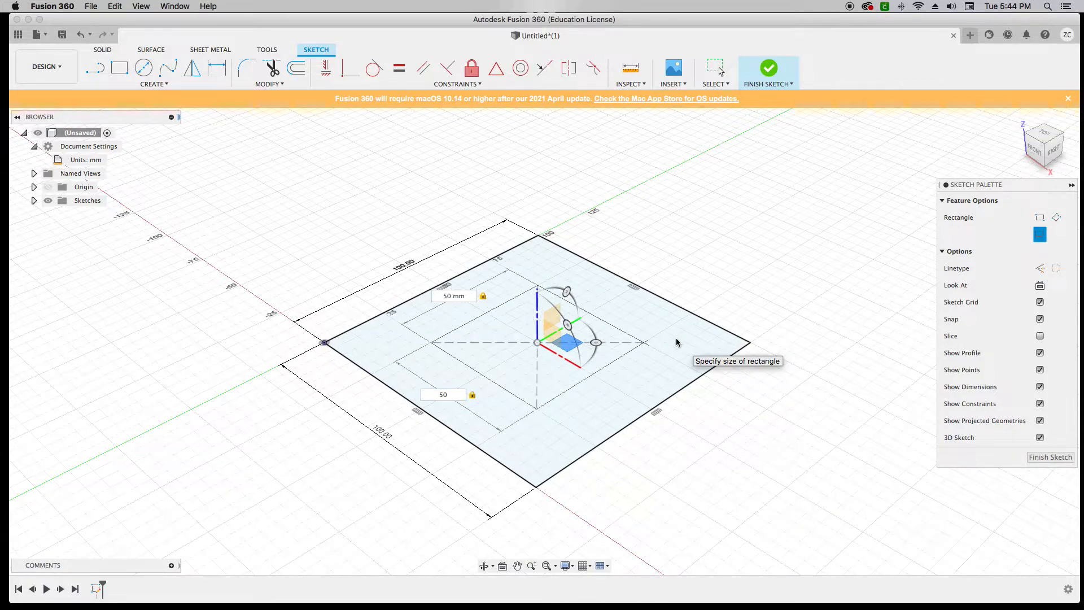
pyautogui.press('Return')
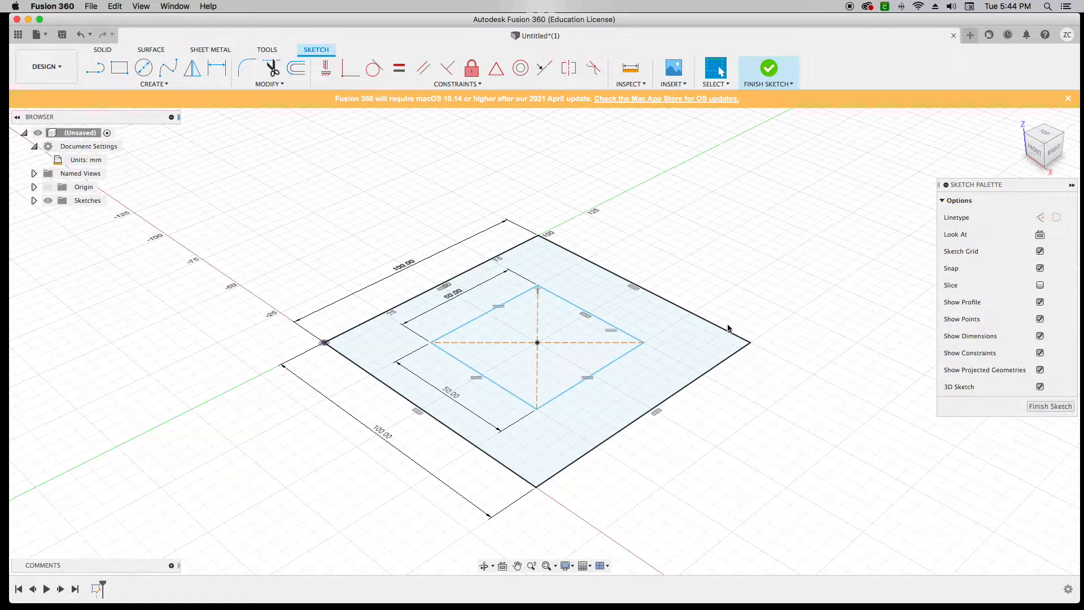
pyautogui.click(1043, 406)
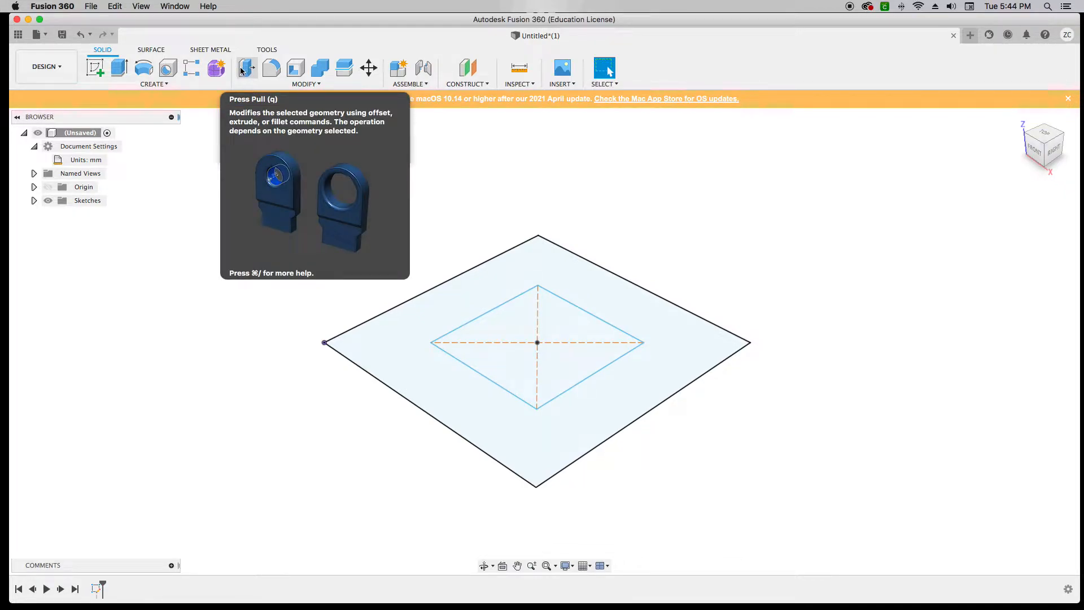
# Step: Extrude the profile between the outer and inner squares 50 mm upward as a new body
pyautogui.click(121, 69)
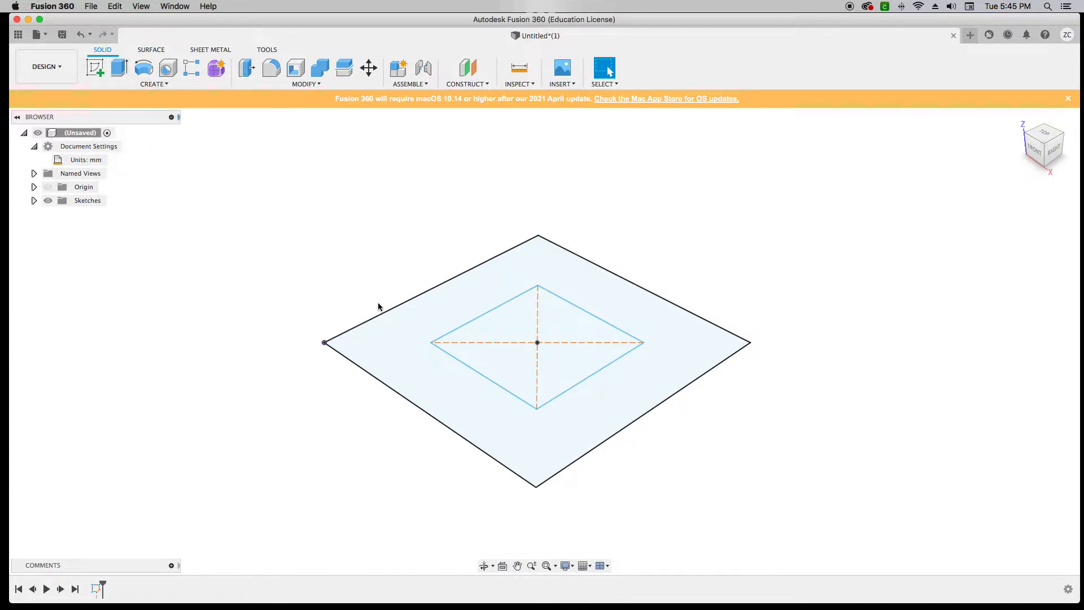
pyautogui.click(450, 300)
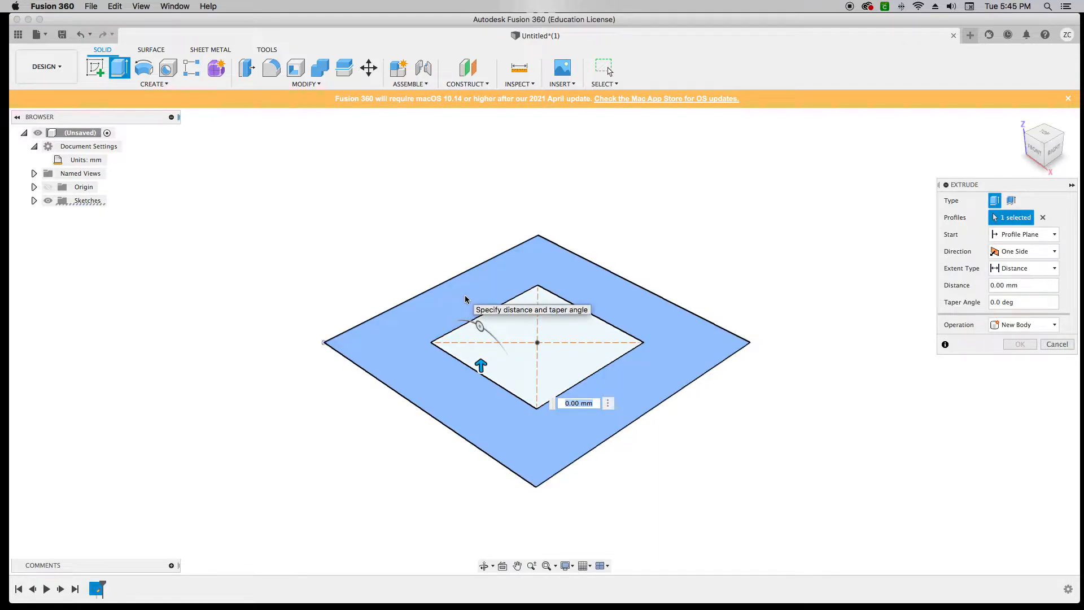
pyautogui.write('50')
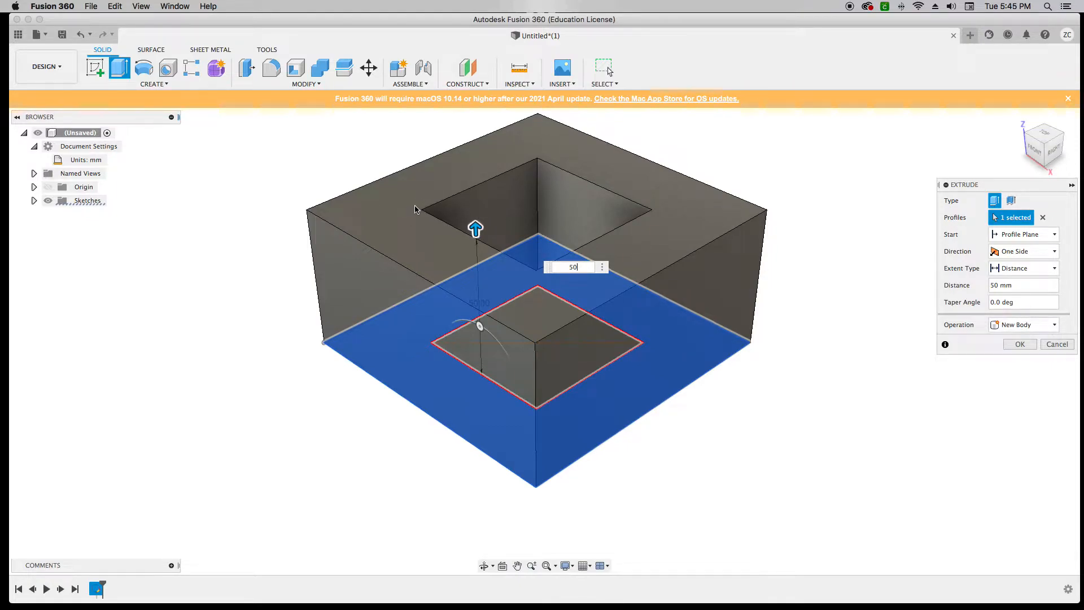
pyautogui.click(1055, 325)
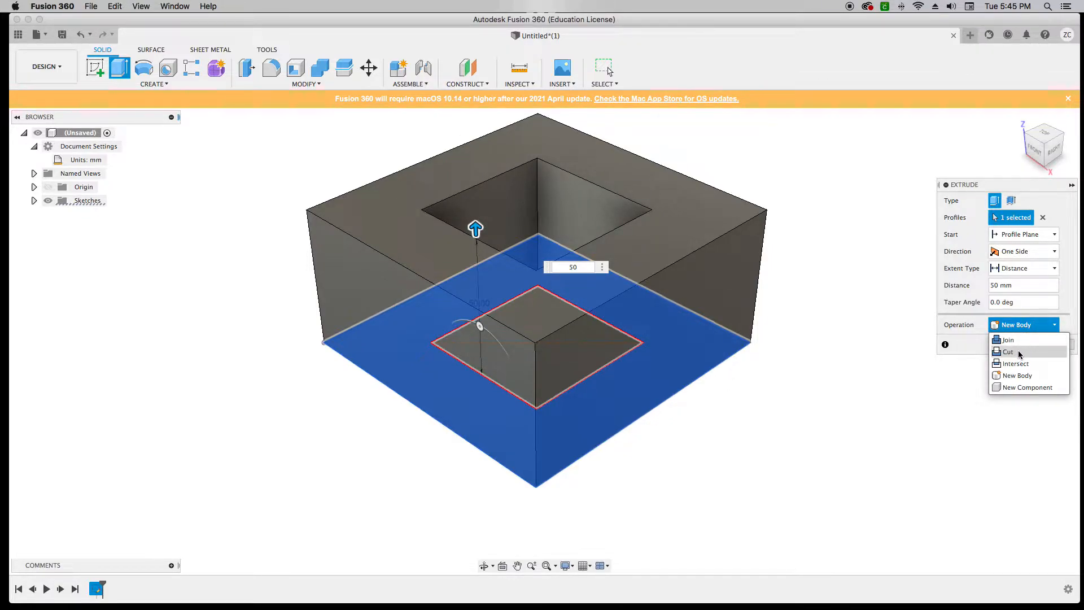
pyautogui.click(1066, 320)
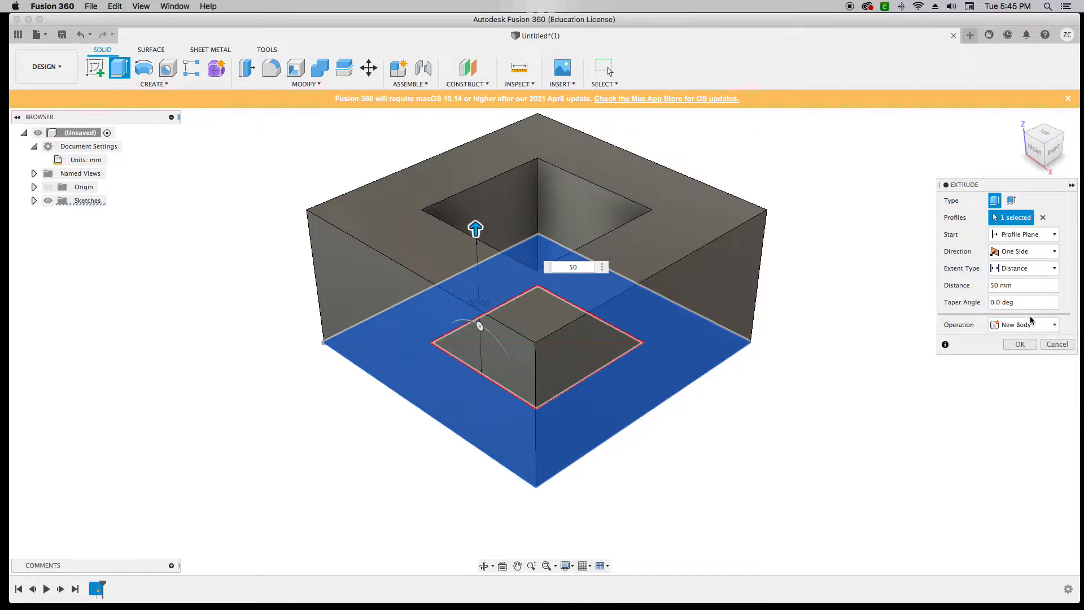
pyautogui.click(1019, 344)
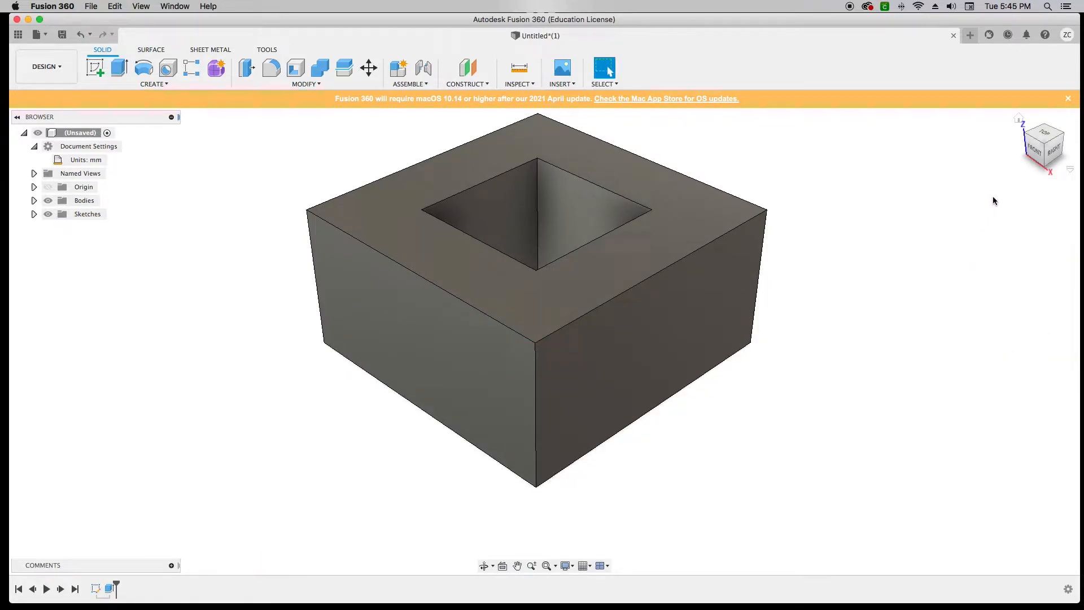
# Step: Examine the extruded block from another angle and expand the Bodies and Sketches folders to review their contents
pyautogui.moveTo(1030, 148)
pyautogui.mouseDown()
pyautogui.moveTo(1048, 181)
pyautogui.moveTo(958, 142)
pyautogui.moveTo(992, 155)
pyautogui.mouseUp()
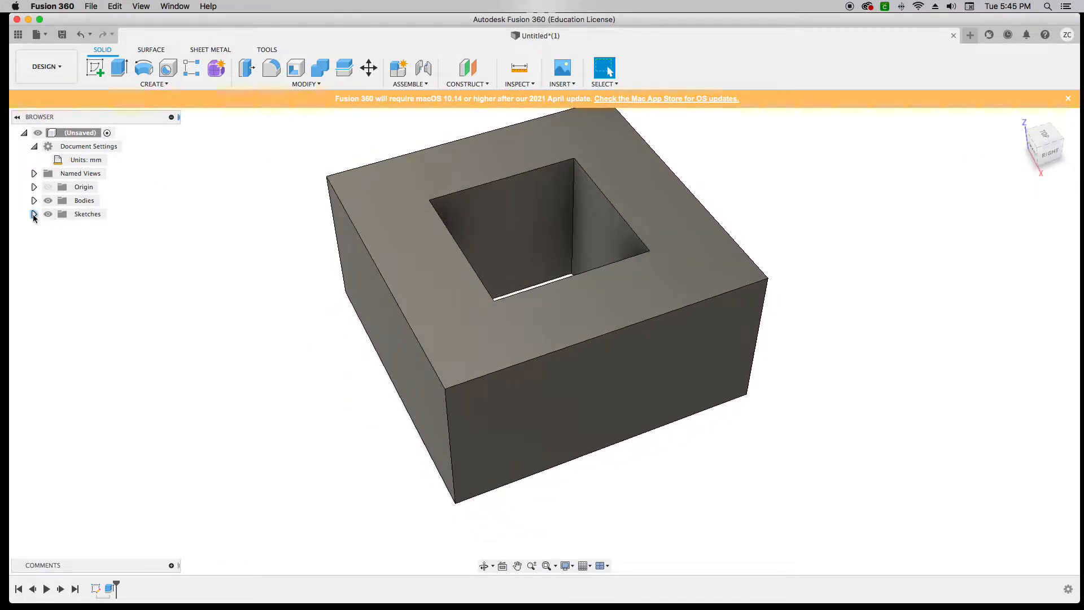
pyautogui.click(34, 217)
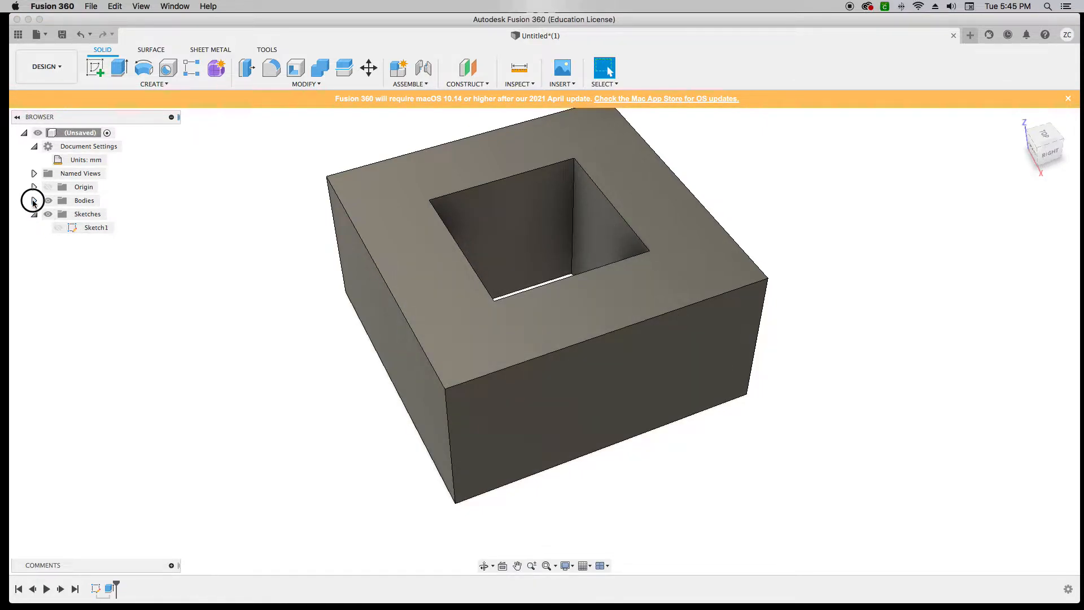
pyautogui.click(34, 200)
pyautogui.click(93, 213)
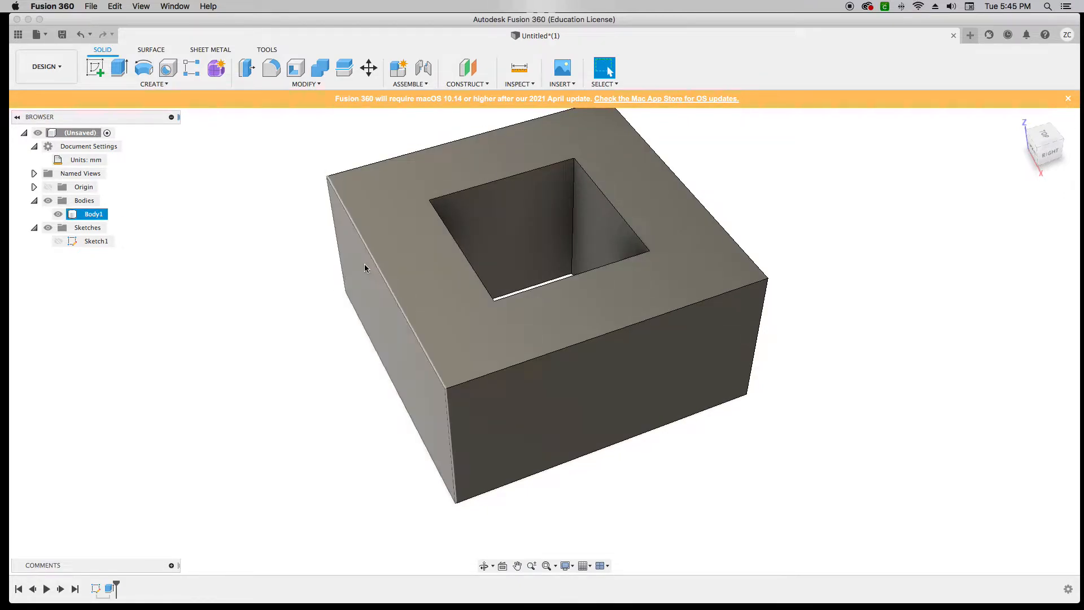
pyautogui.click(340, 308)
pyautogui.scroll(-1, 340, 308)
pyautogui.scroll(-1, 337, 307)
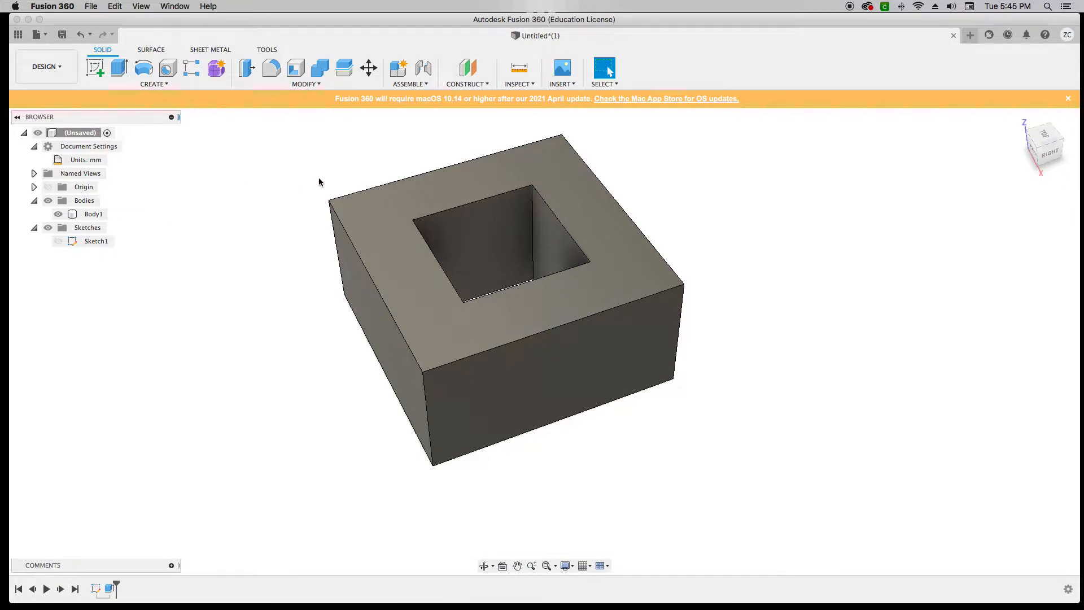
pyautogui.click(354, 207)
pyautogui.click(285, 233)
pyautogui.scroll(-1, 300, 261)
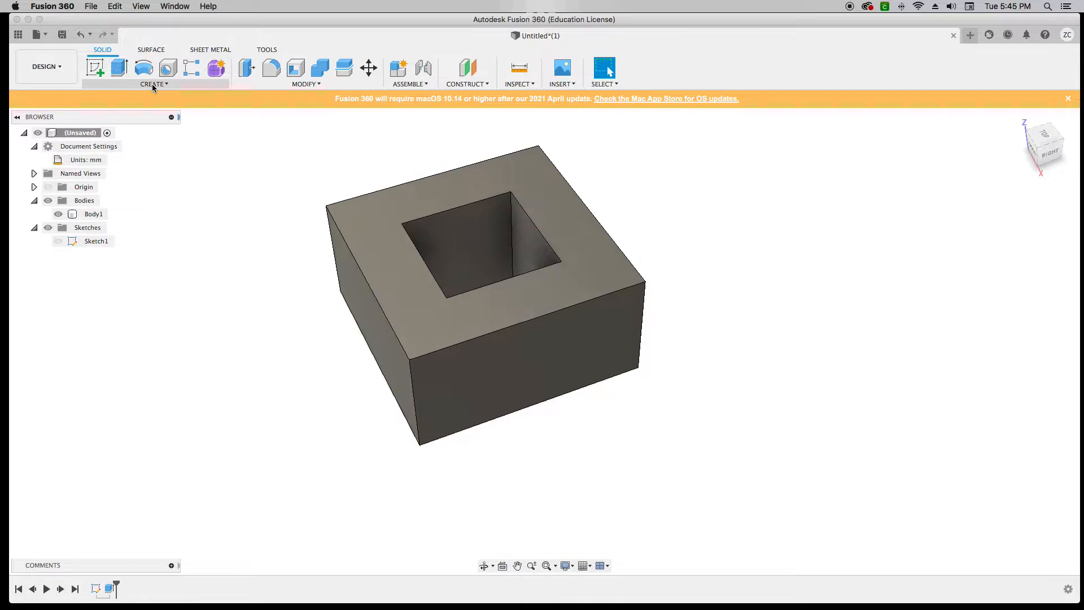
# Step: Start a new sketch on the top face of the block
pyautogui.click(95, 67)
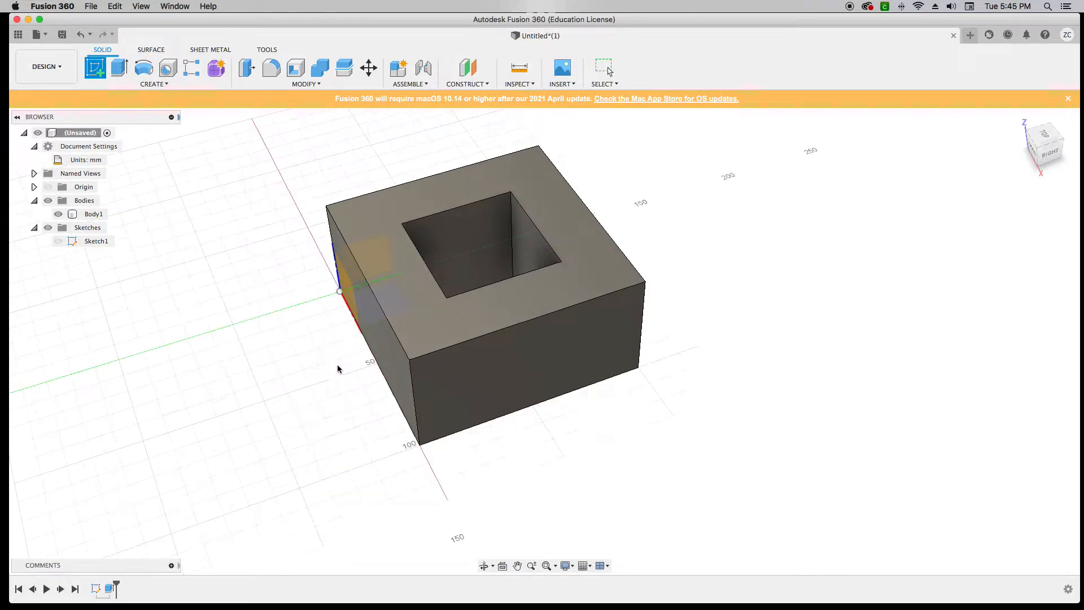
pyautogui.click(381, 242)
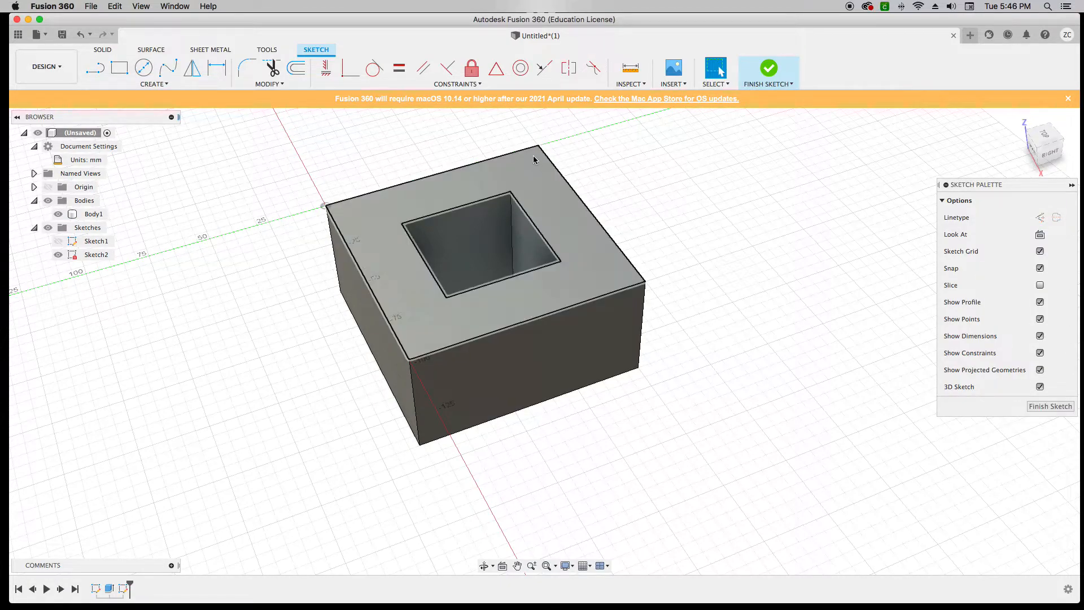
pyautogui.click(144, 68)
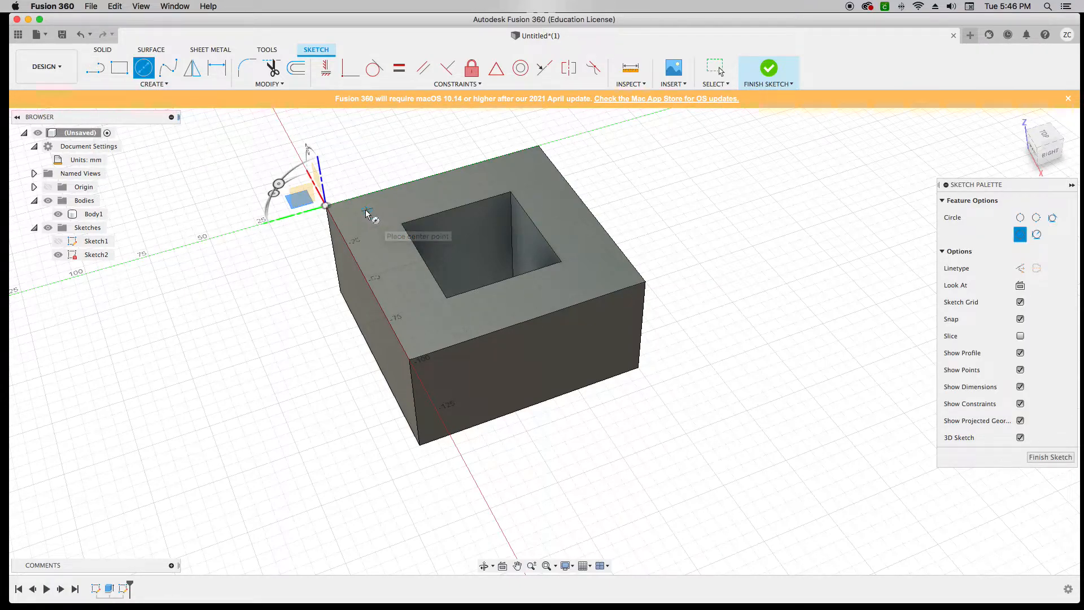
pyautogui.scroll(5, 366, 219)
pyautogui.scroll(3, 365, 209)
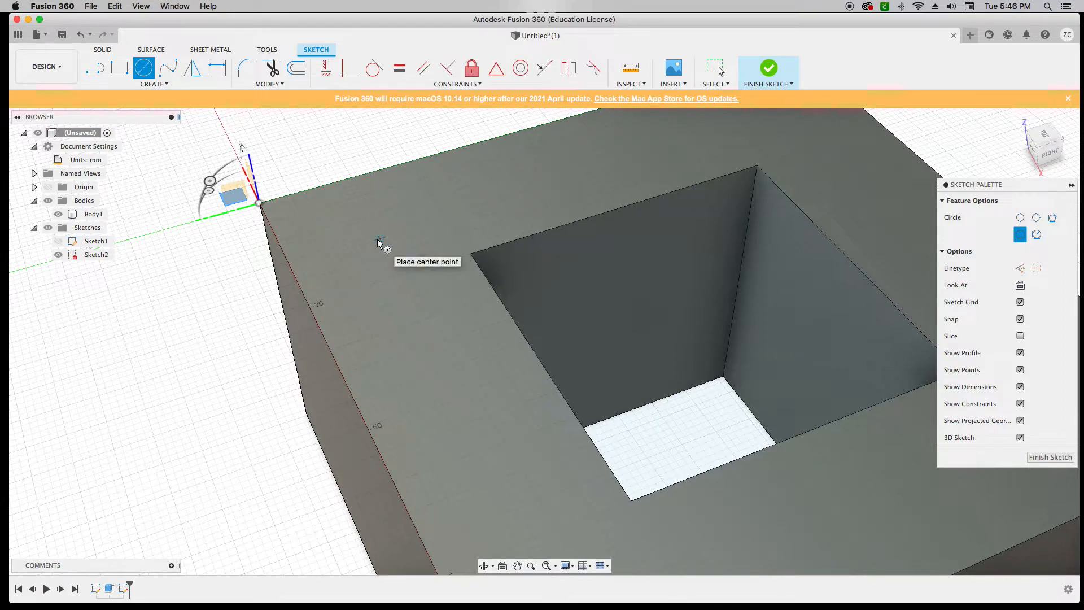
pyautogui.press('Escape')
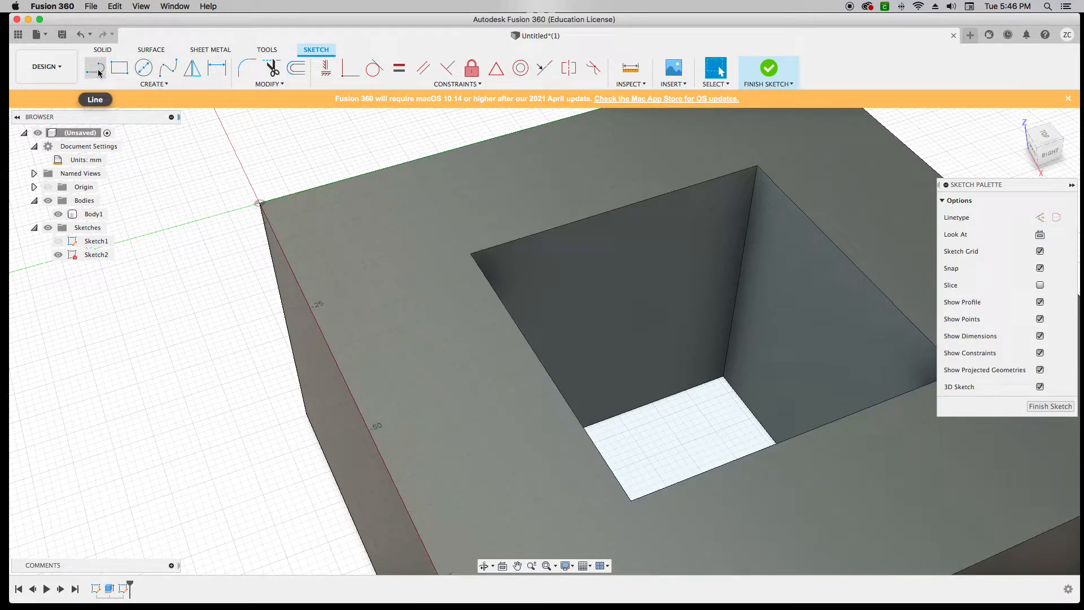
# Step: Draw a 10 mm line from the top face's corner at the sketch origin along the green-axis edge
pyautogui.click(97, 69)
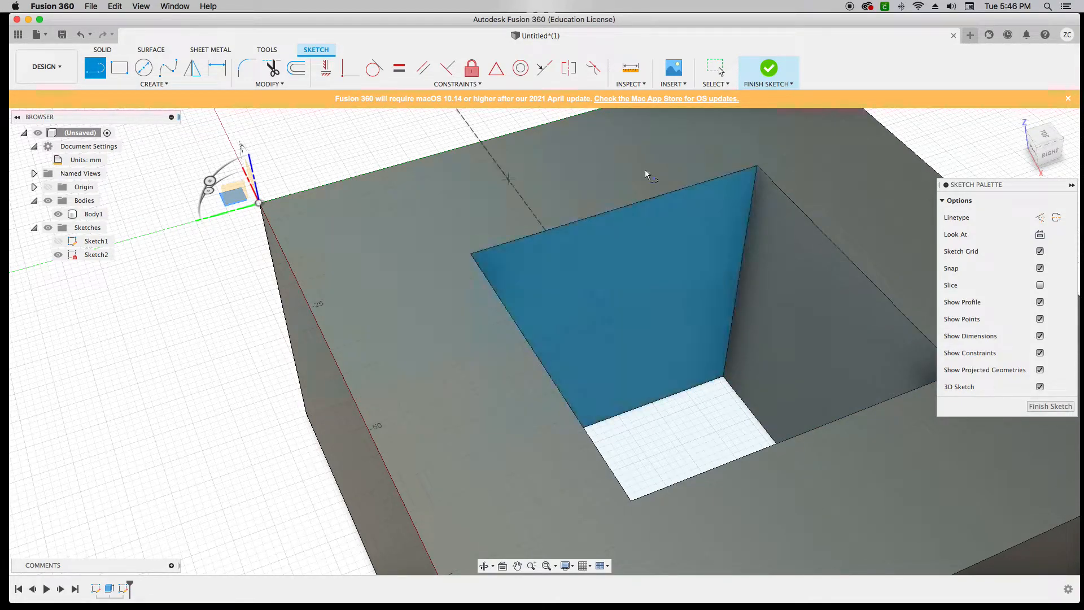
pyautogui.click(259, 203)
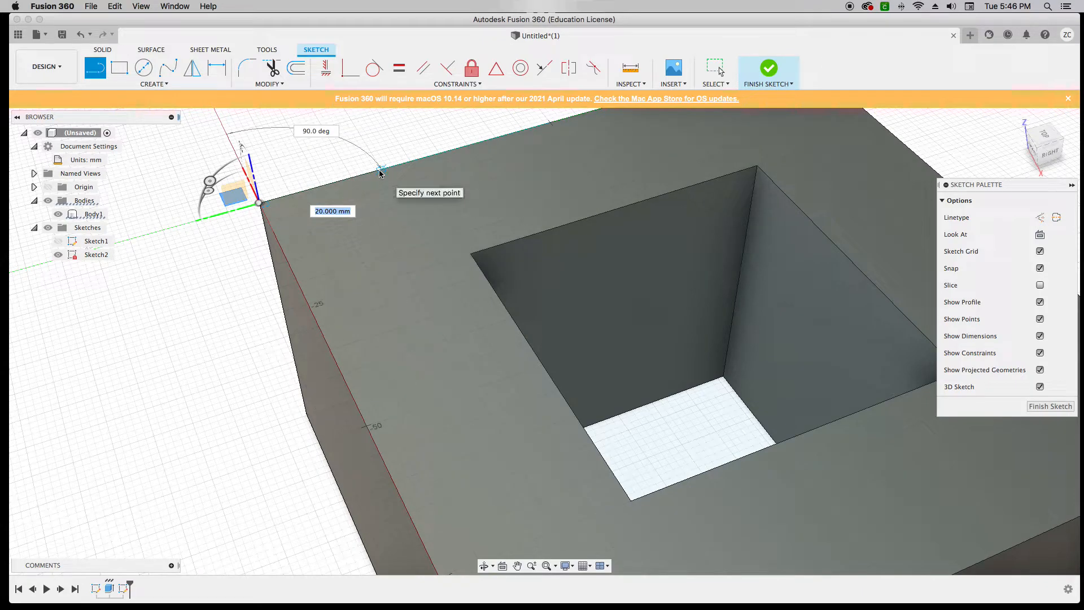
pyautogui.write('10')
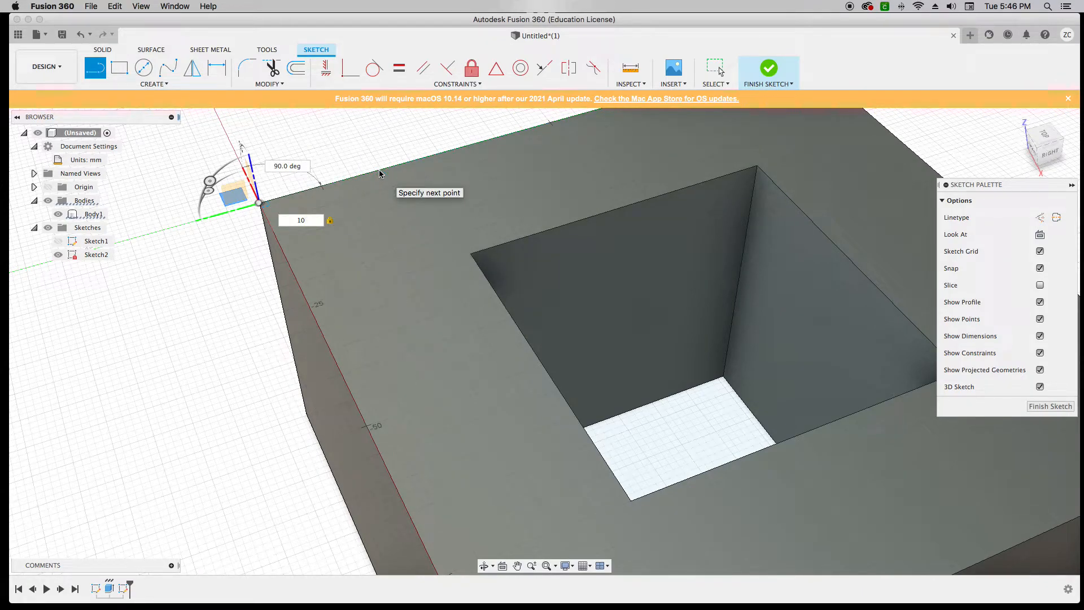
pyautogui.press('Return')
pyautogui.press('Escape')
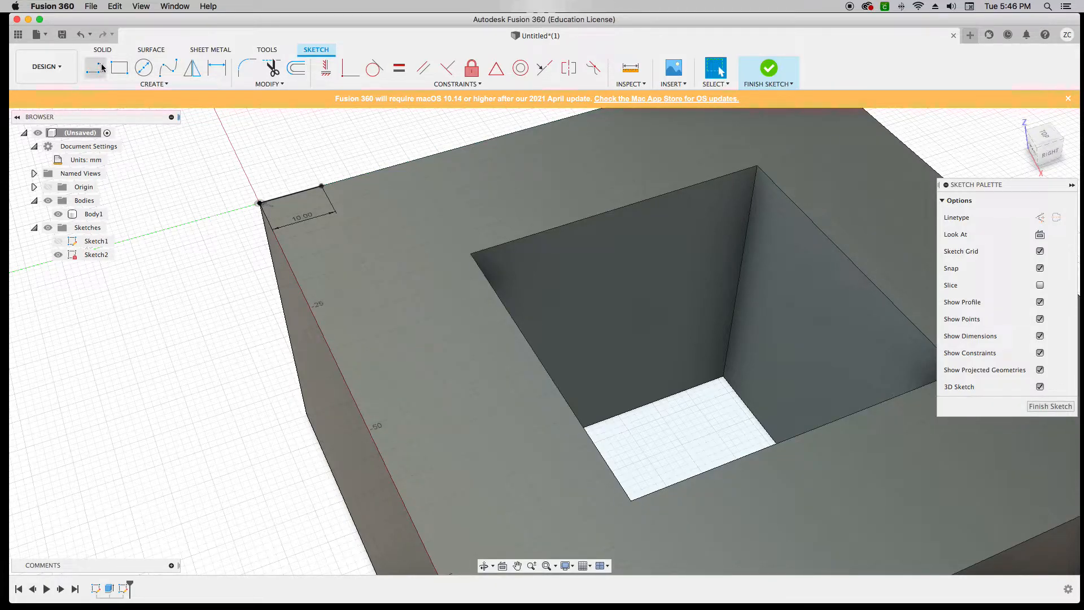
# Step: Draw a 10 mm line from the end of the edge line, perpendicular to it and inward across the top face
pyautogui.click(96, 68)
pyautogui.click(320, 187)
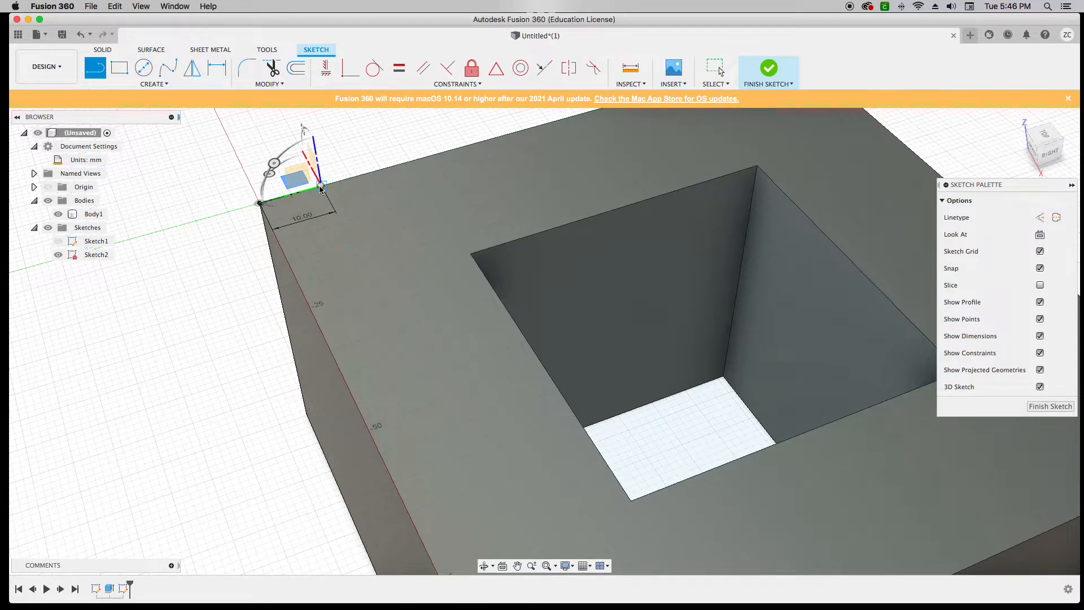
pyautogui.write('10')
pyautogui.press('Return')
pyautogui.press('Escape')
# Step: Convert both 10 mm lines at the origin corner to construction lines
pyautogui.scroll(5, 333, 197)
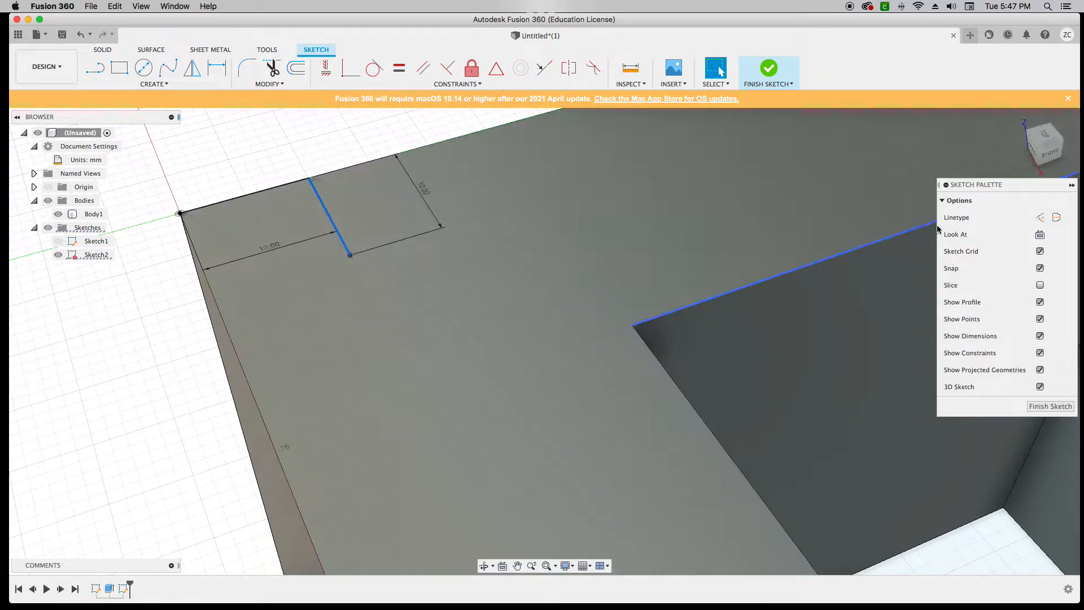
pyautogui.click(1040, 218)
pyautogui.click(253, 194)
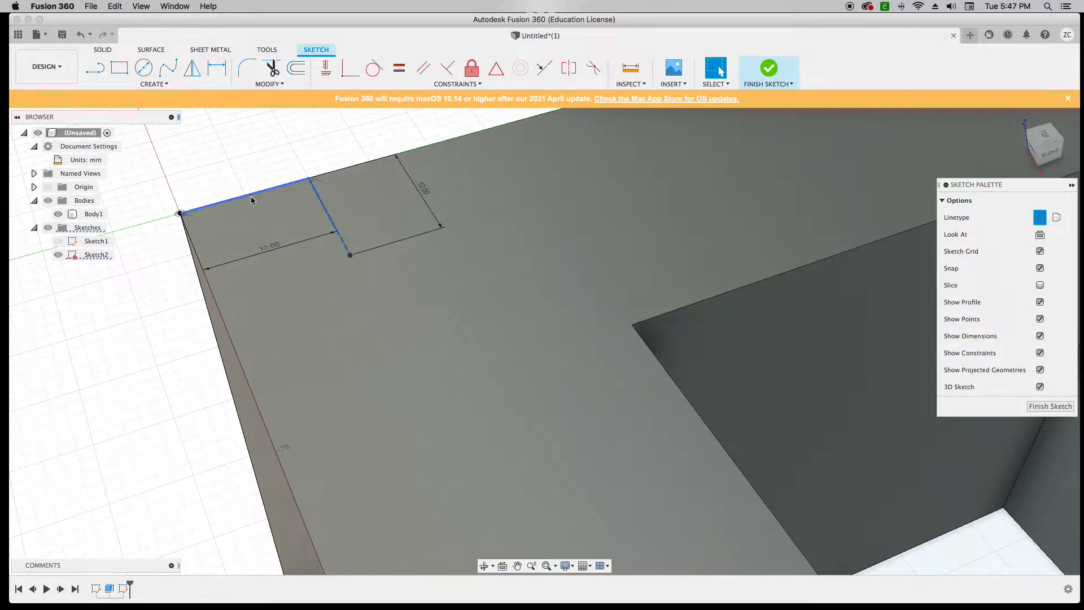
pyautogui.click(1041, 218)
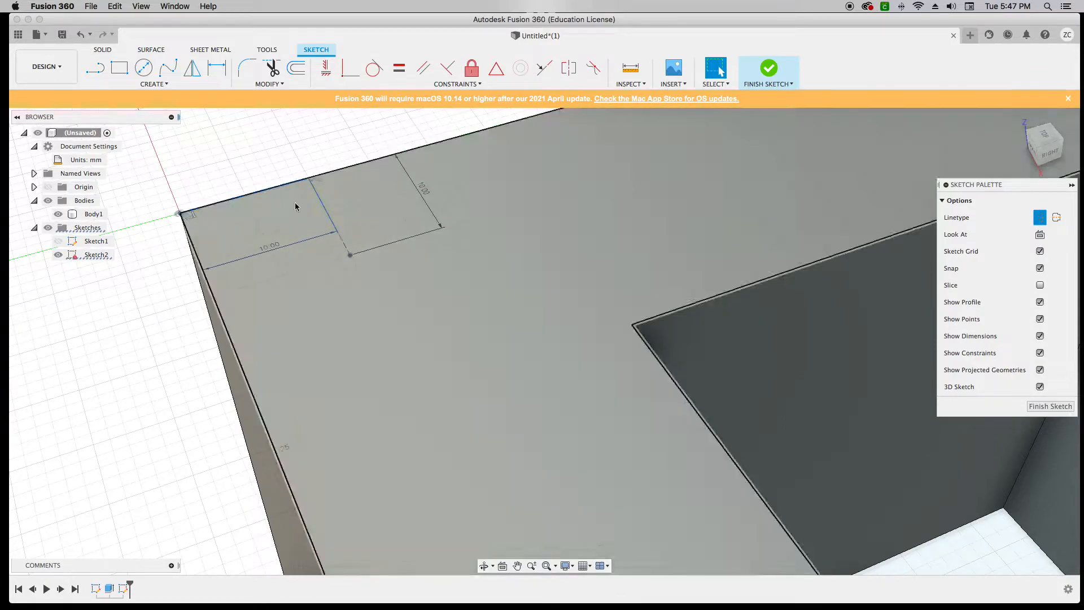
pyautogui.click(294, 161)
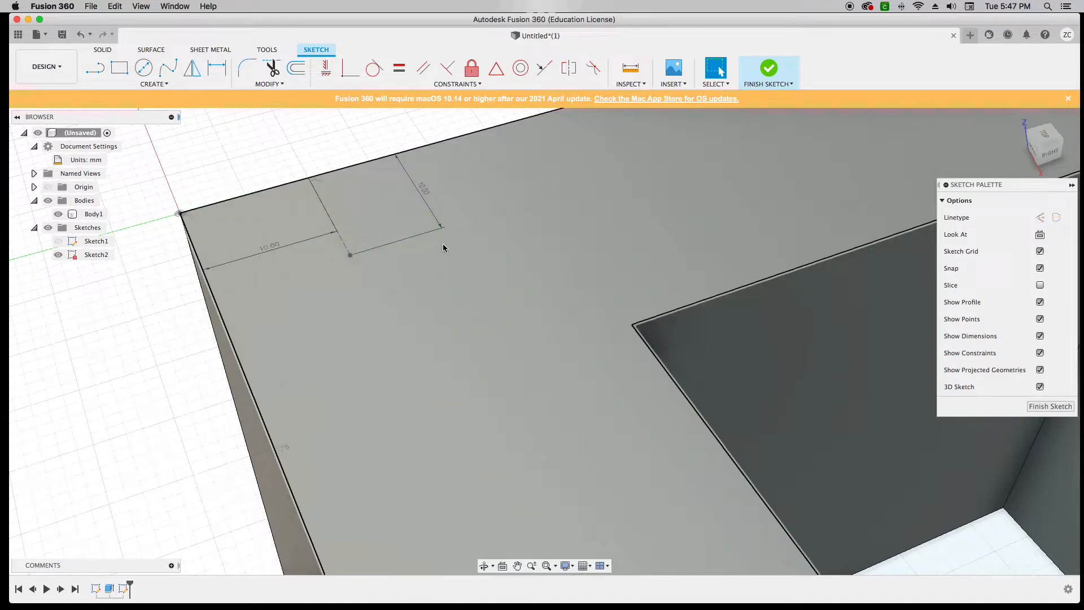
pyautogui.click(449, 249)
# Step: Draw a 10 mm diameter circle centred on the inner end of the construction lines at the origin corner
pyautogui.click(144, 71)
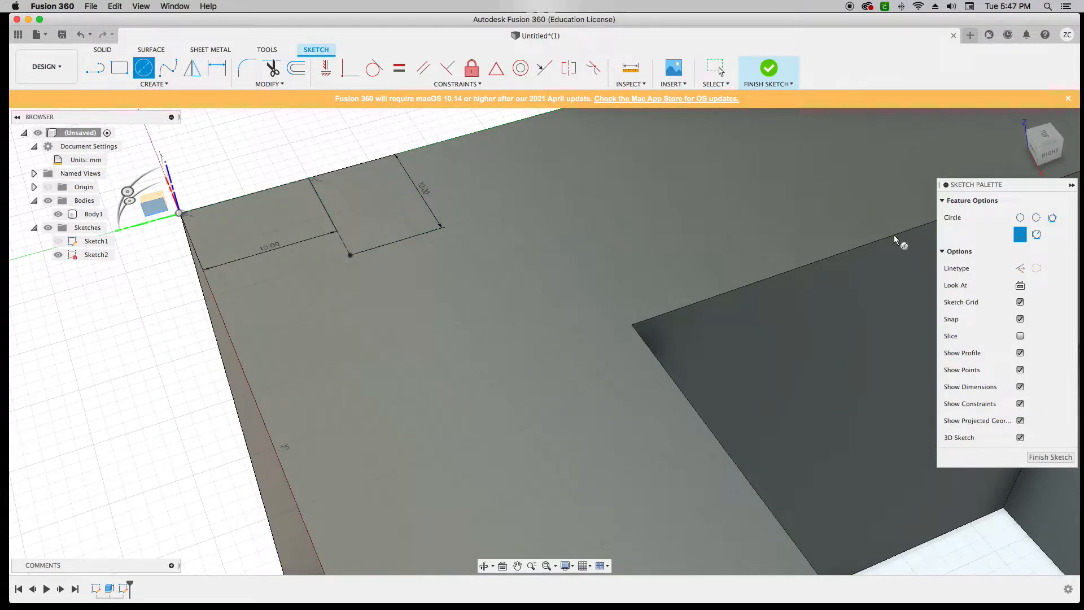
pyautogui.click(350, 254)
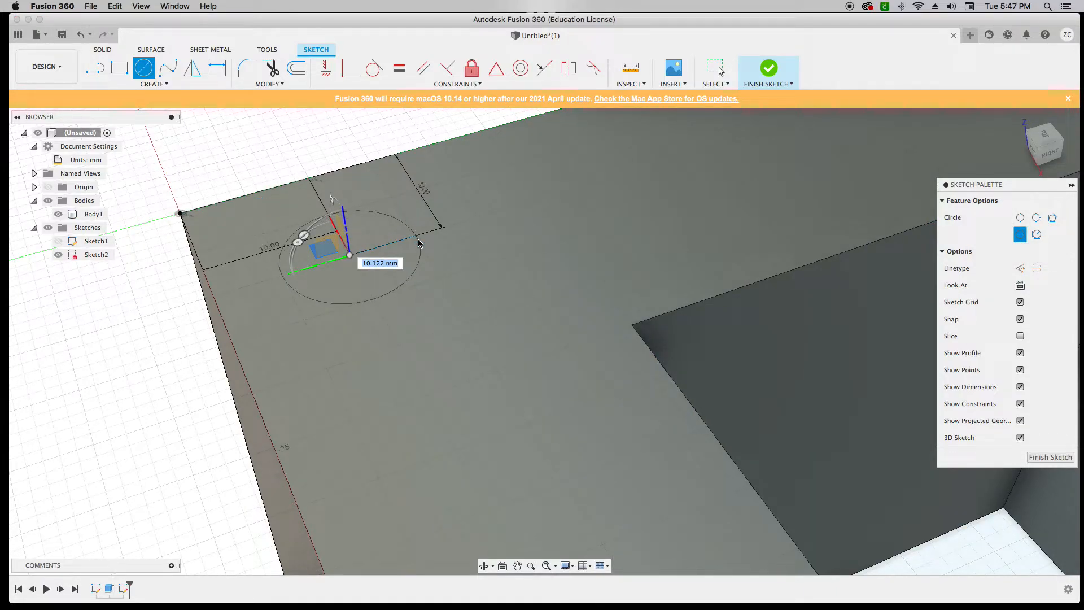
pyautogui.write('10')
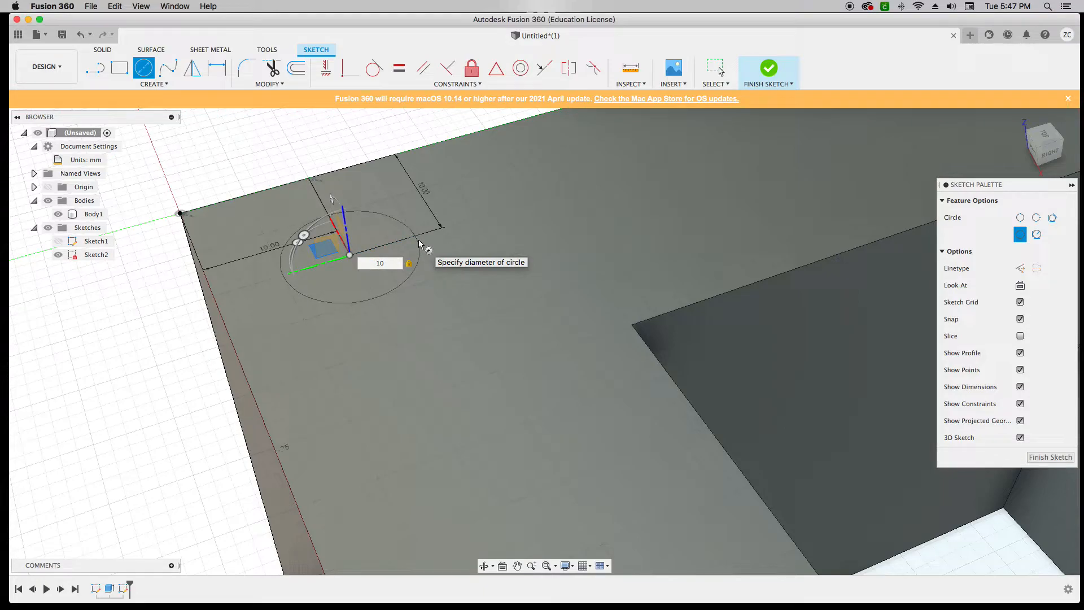
pyautogui.press('Return')
# Step: Draw a 10 mm construction line from the corner at the other end of the green-axis edge, back along that edge
pyautogui.scroll(-5, 195, 236)
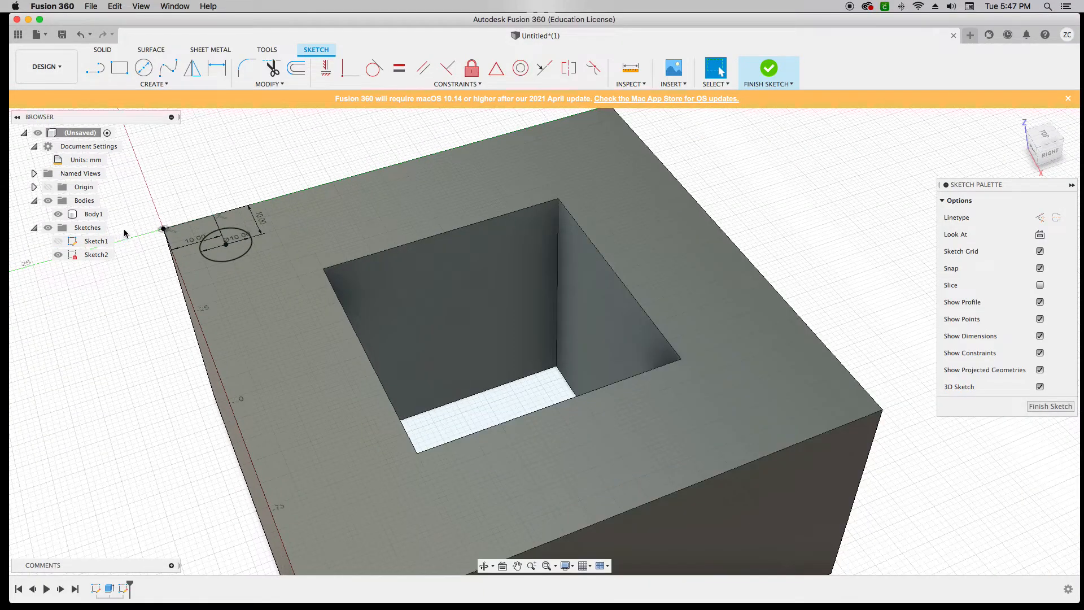
pyautogui.scroll(-3, 362, 210)
pyautogui.scroll(5, 557, 116)
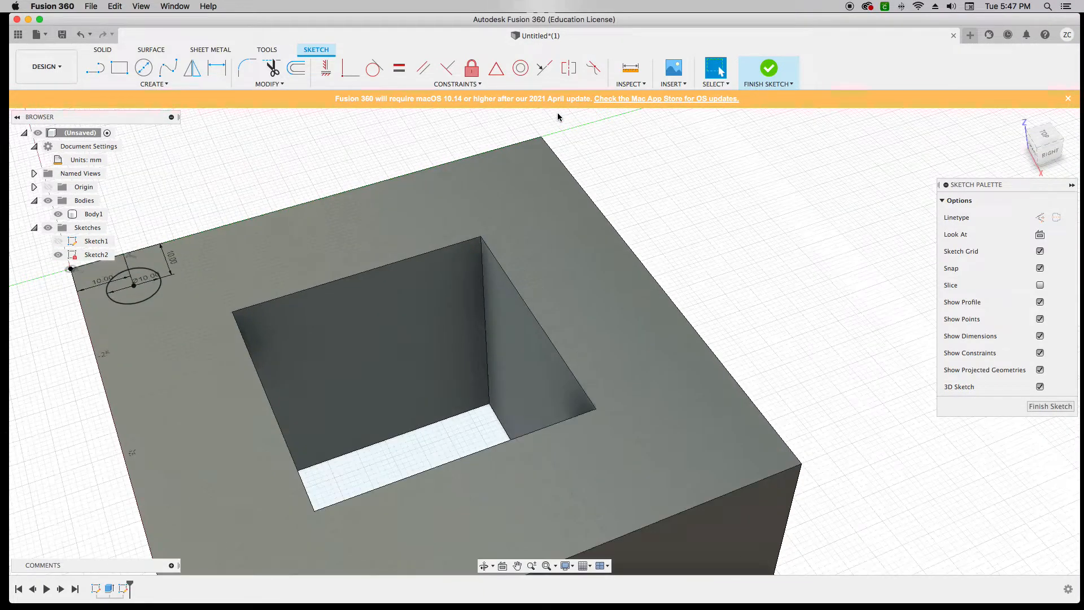
pyautogui.click(95, 69)
pyautogui.click(1037, 218)
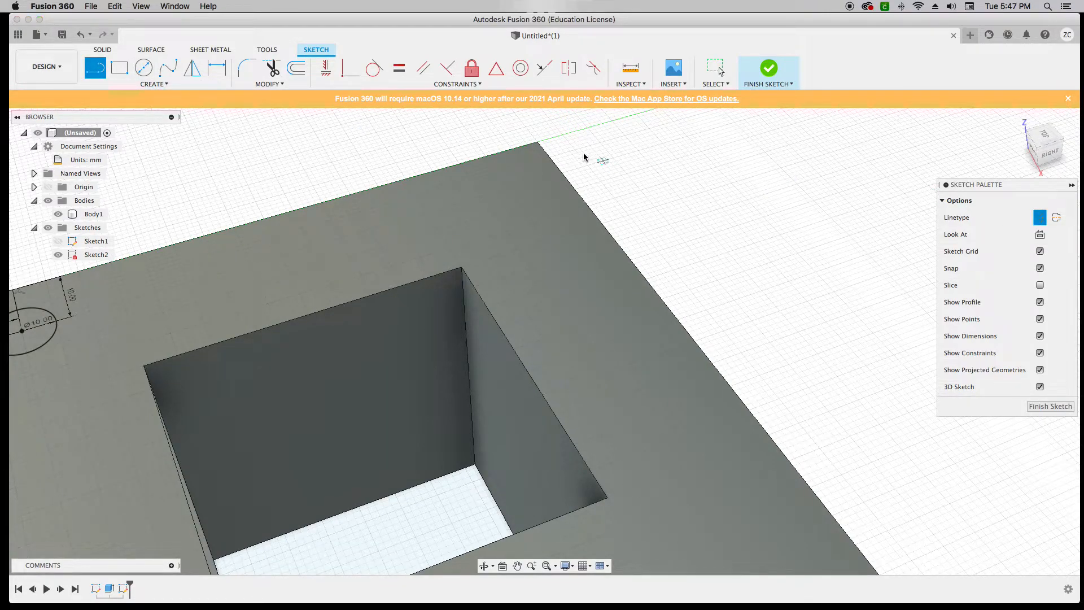
pyautogui.click(537, 141)
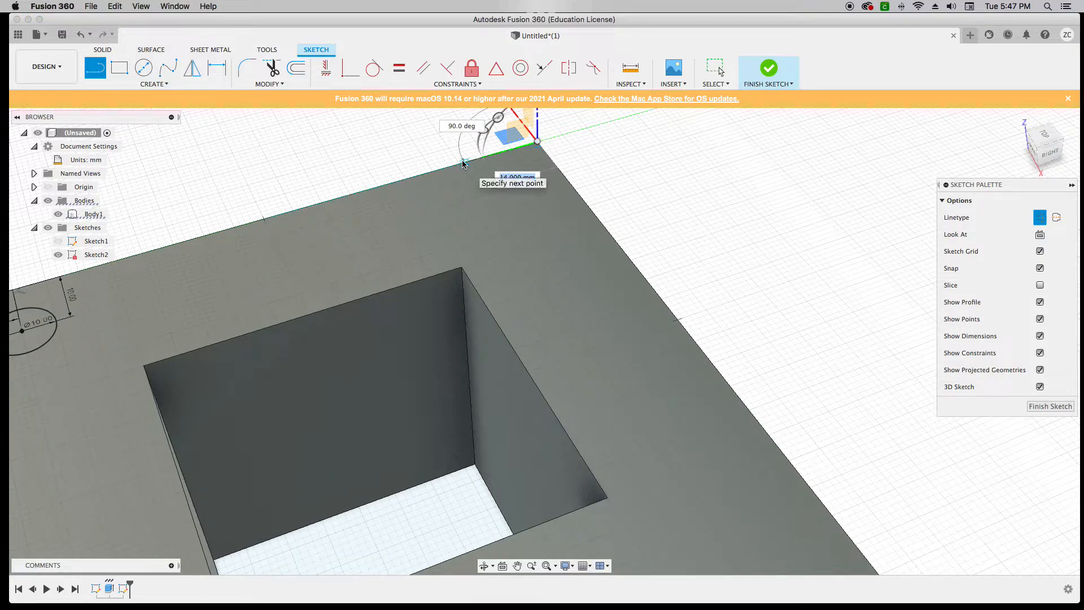
pyautogui.write('10')
pyautogui.press('Return')
pyautogui.press('Escape')
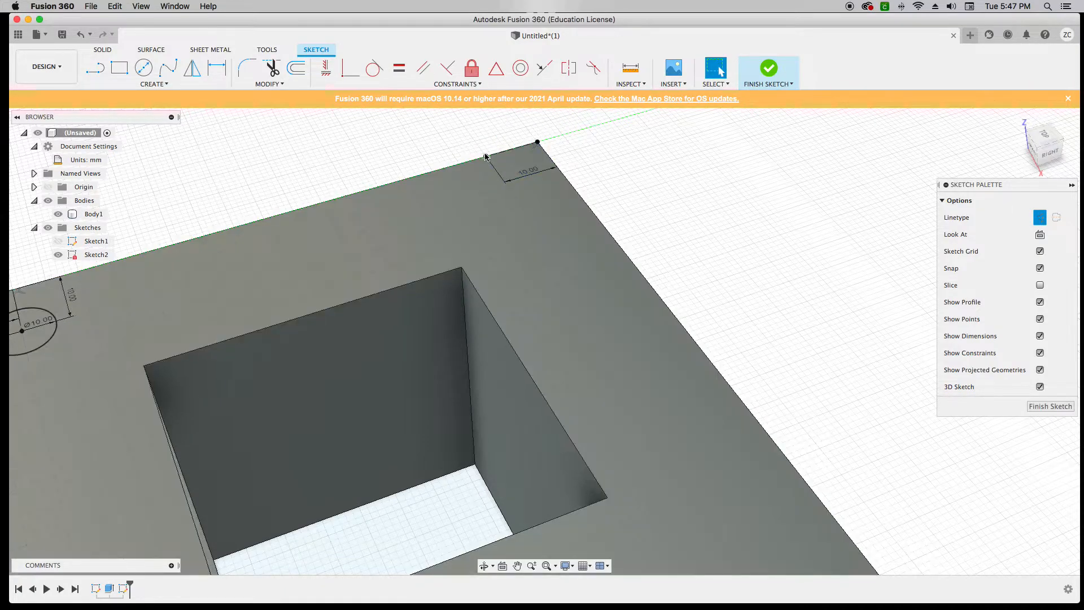
# Step: Add a perpendicular 10 mm construction line inward from the end of the second corner's edge line
pyautogui.press('l')
pyautogui.click(486, 156)
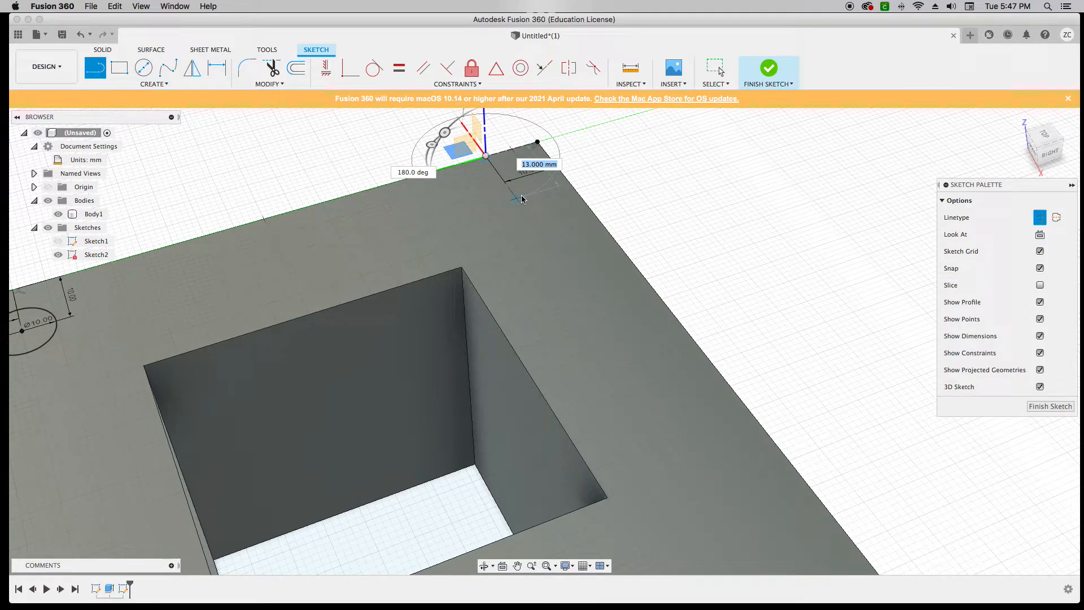
pyautogui.write('10')
pyautogui.press('Return')
pyautogui.press('Escape')
# Step: Draw a 10 mm diameter circle in normal linetype, centred on the inner end of the second corner's construction lines
pyautogui.scroll(5, 520, 195)
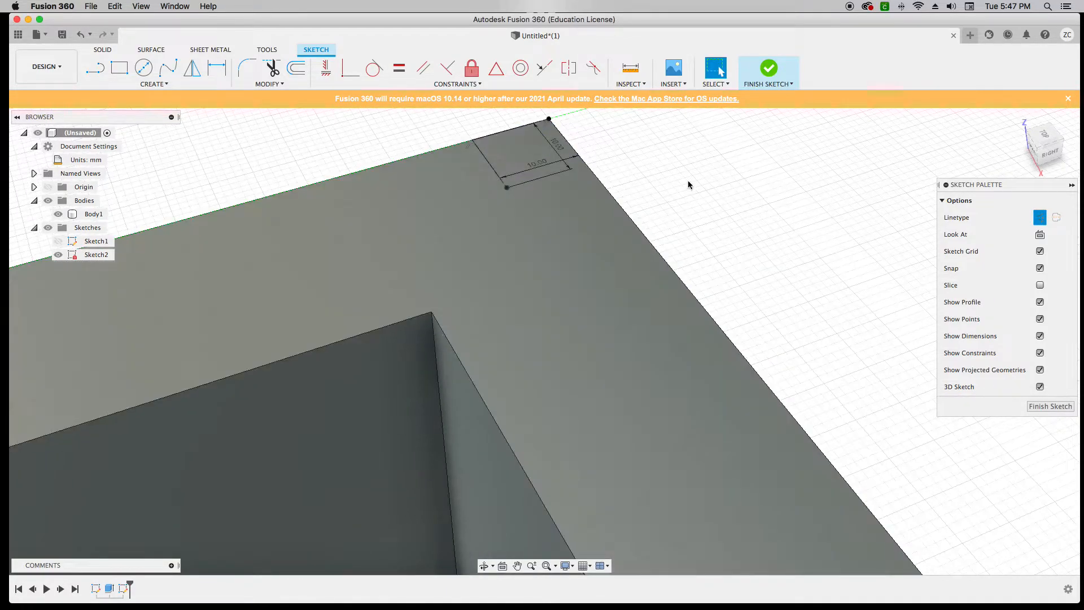
pyautogui.click(147, 72)
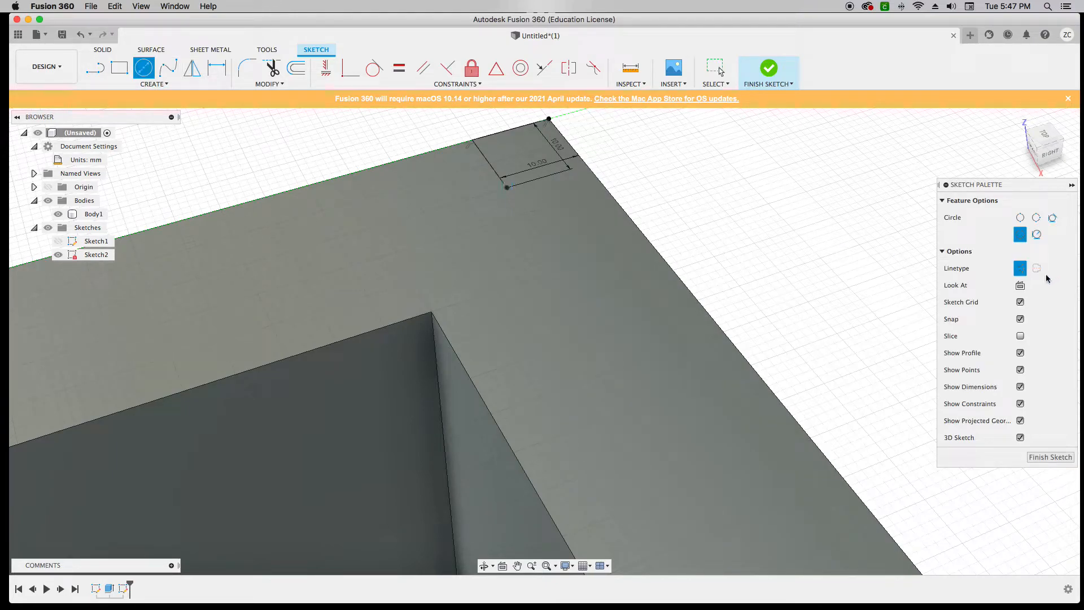
pyautogui.click(1020, 268)
pyautogui.click(505, 187)
pyautogui.write('10')
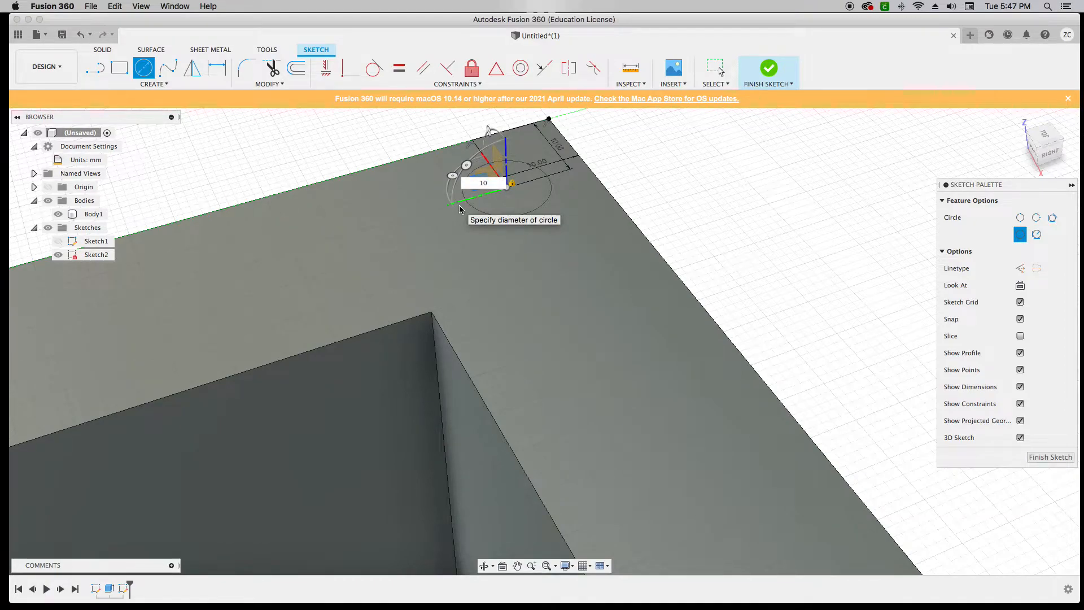
pyautogui.press('Return')
# Step: Draw a 10 mm construction line along the front edge from the corner diagonally opposite the sketch origin
pyautogui.scroll(-5, 629, 260)
pyautogui.scroll(-8, 746, 547)
pyautogui.scroll(7, 741, 564)
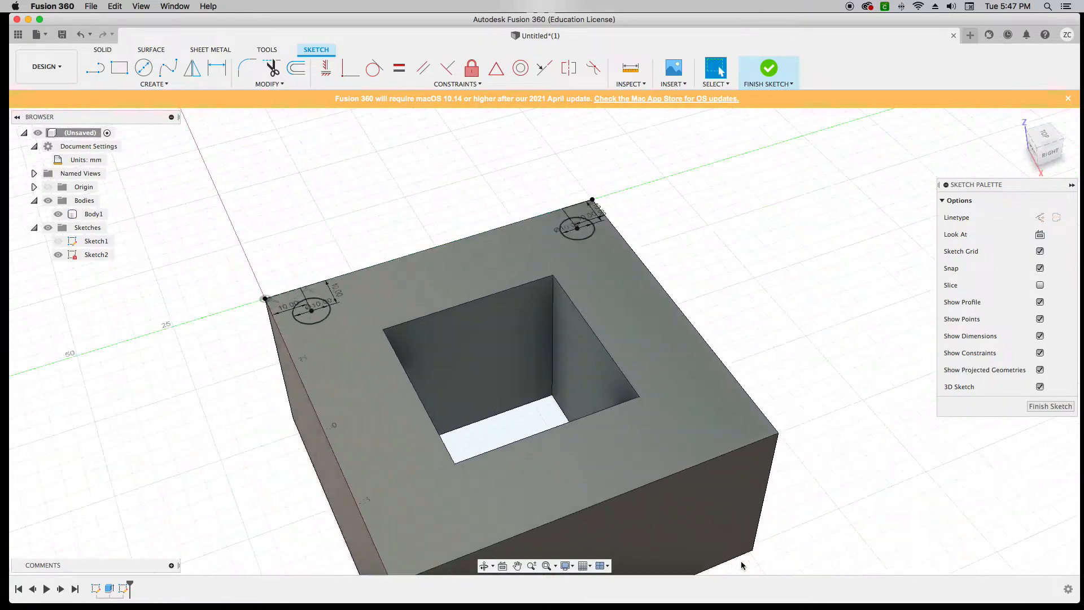
pyautogui.scroll(5, 800, 434)
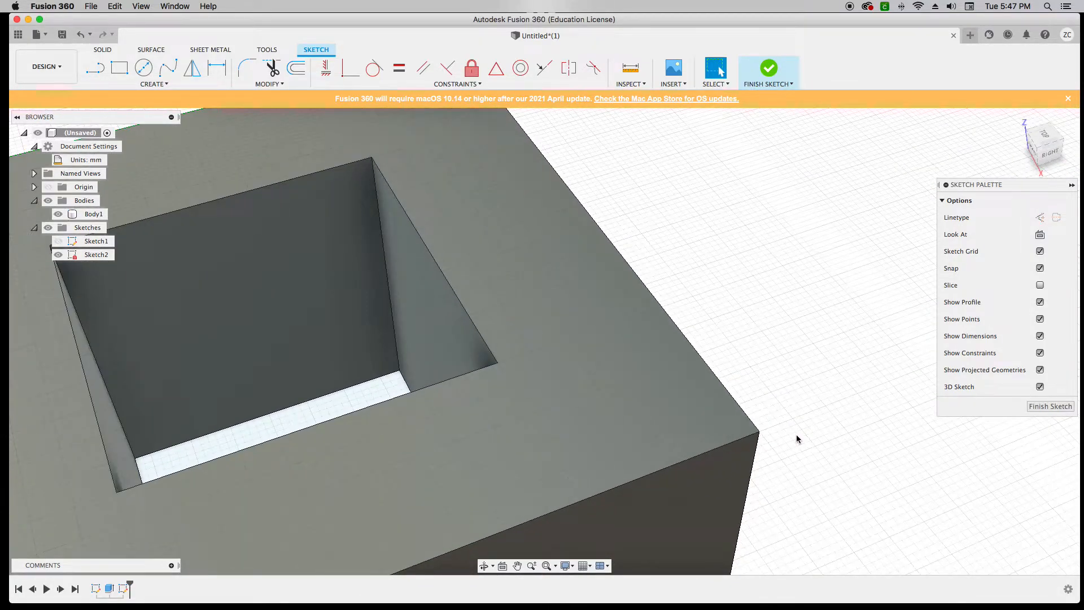
pyautogui.click(95, 68)
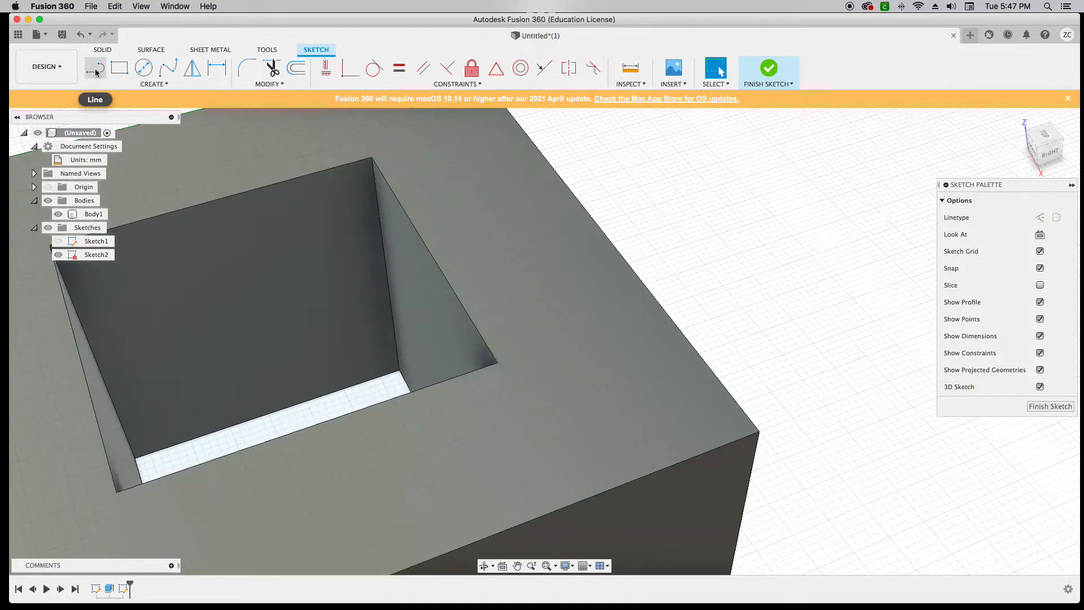
pyautogui.click(1040, 217)
pyautogui.click(759, 432)
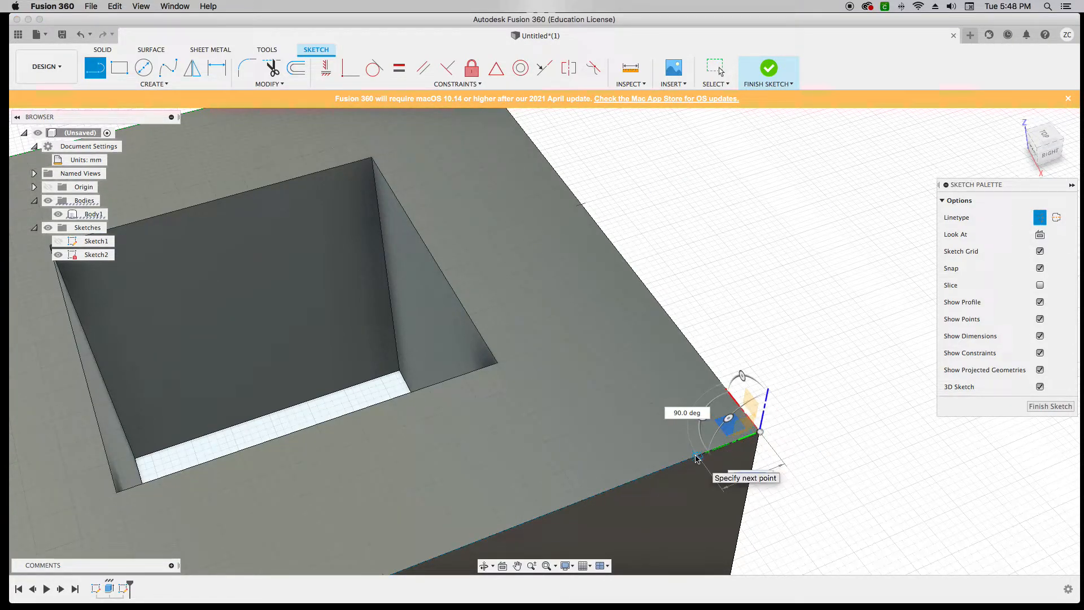
pyautogui.click(695, 457)
pyautogui.press('Escape')
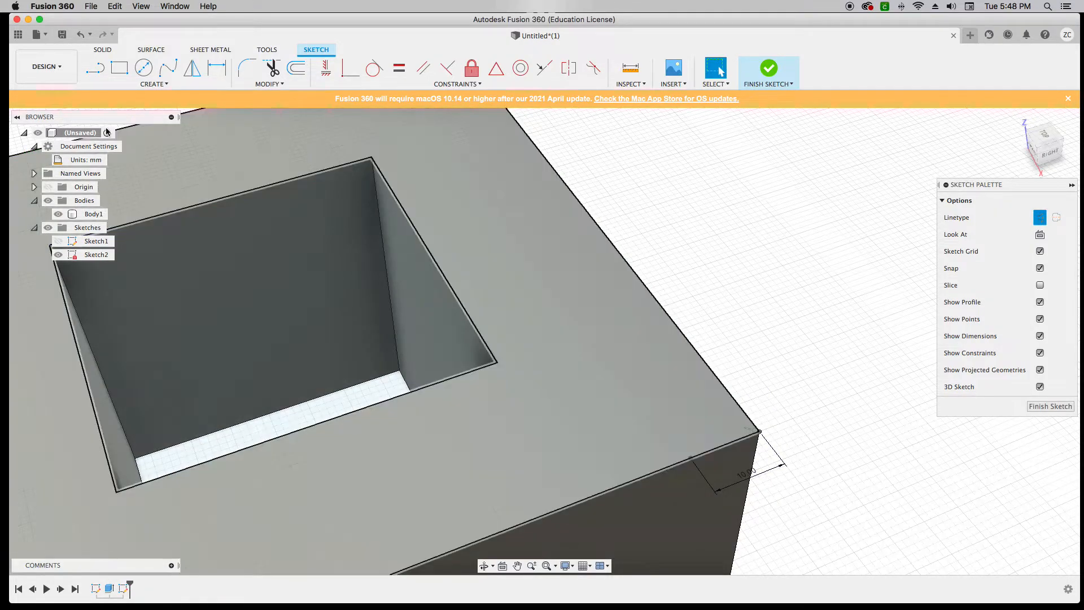
# Step: Add a perpendicular 10 mm construction line inward from the end of the third corner's edge line
pyautogui.press('l')
pyautogui.click(689, 459)
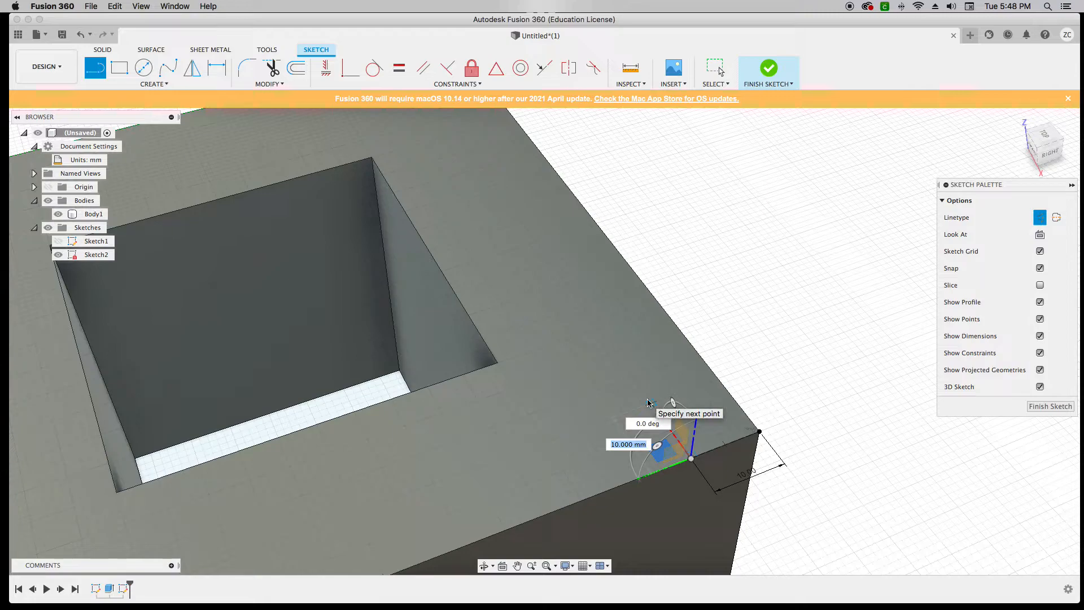
pyautogui.click(650, 402)
pyautogui.press('Escape')
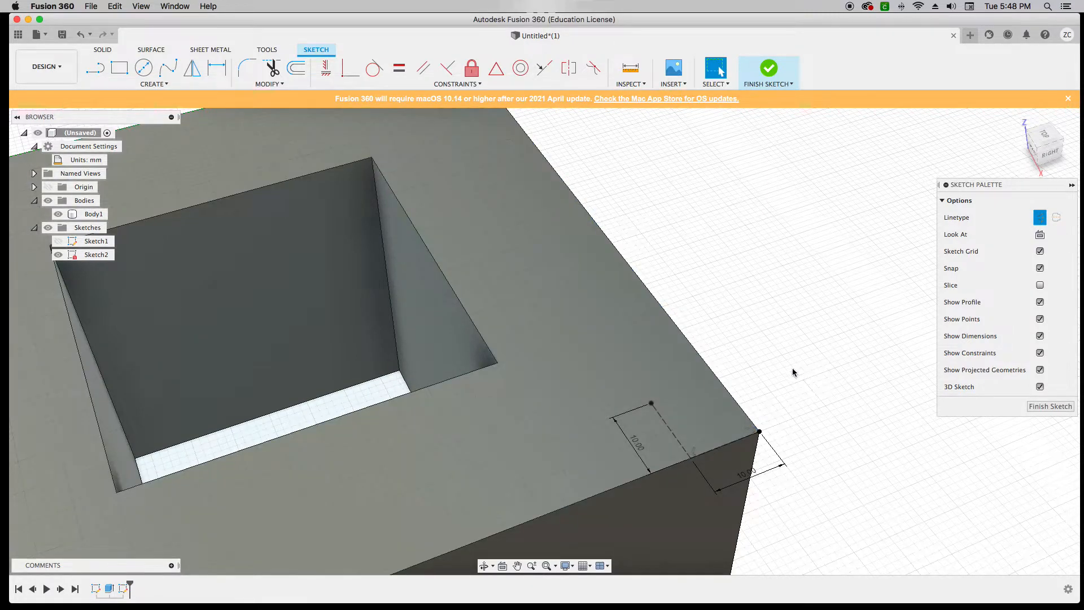
# Step: Draw a 10 mm diameter circle in normal linetype, centred on the inner end of the third corner's construction lines
pyautogui.click(141, 74)
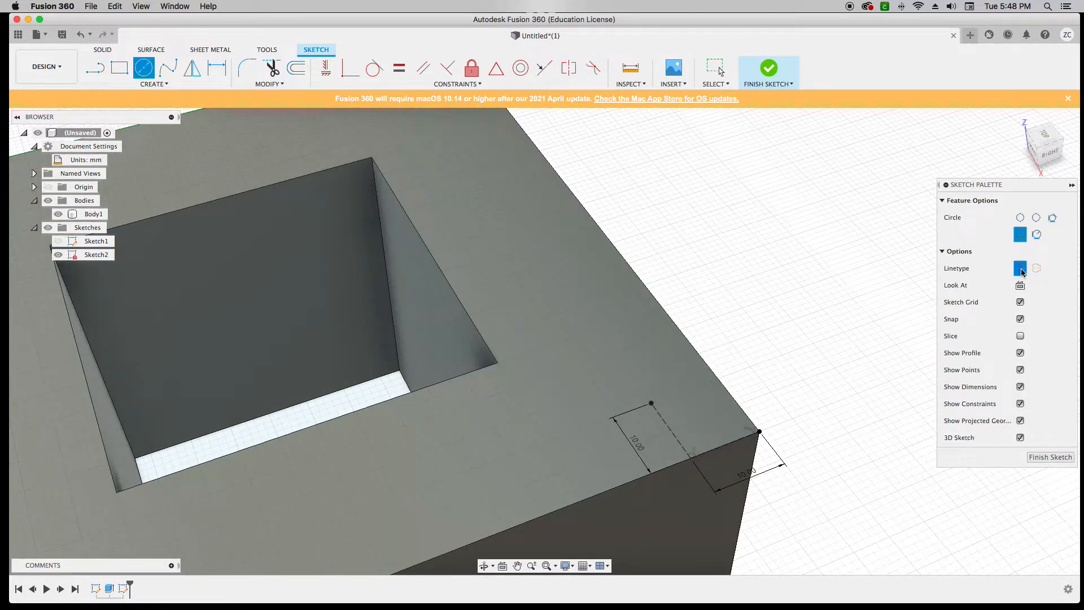
pyautogui.click(651, 403)
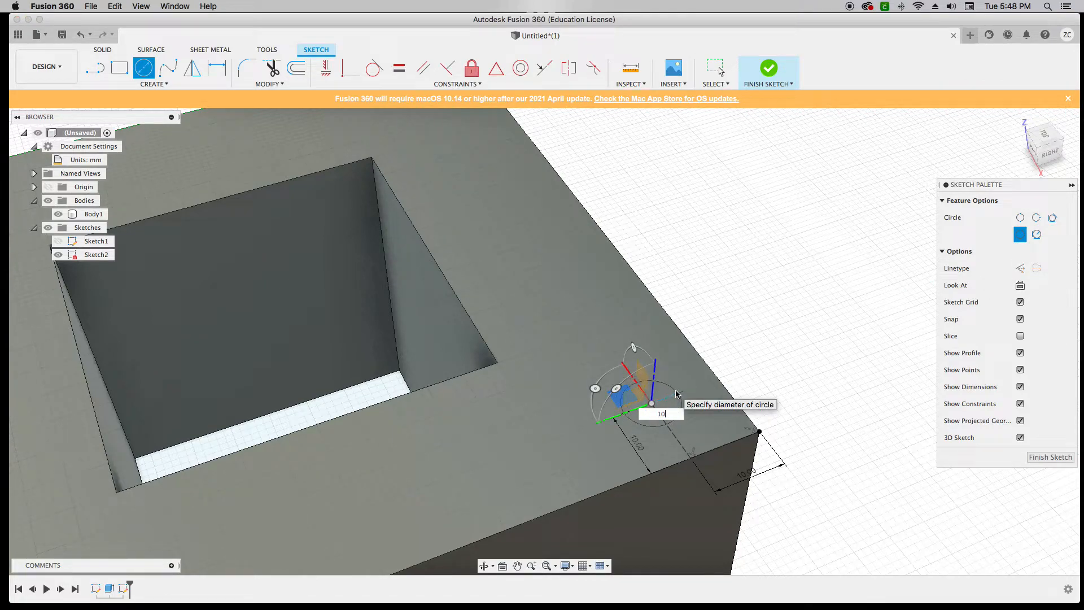
pyautogui.press('Return')
pyautogui.press('Escape')
# Step: Draw a 10 mm construction line along the front edge from the top face's remaining fourth corner
pyautogui.scroll(-10, 908, 465)
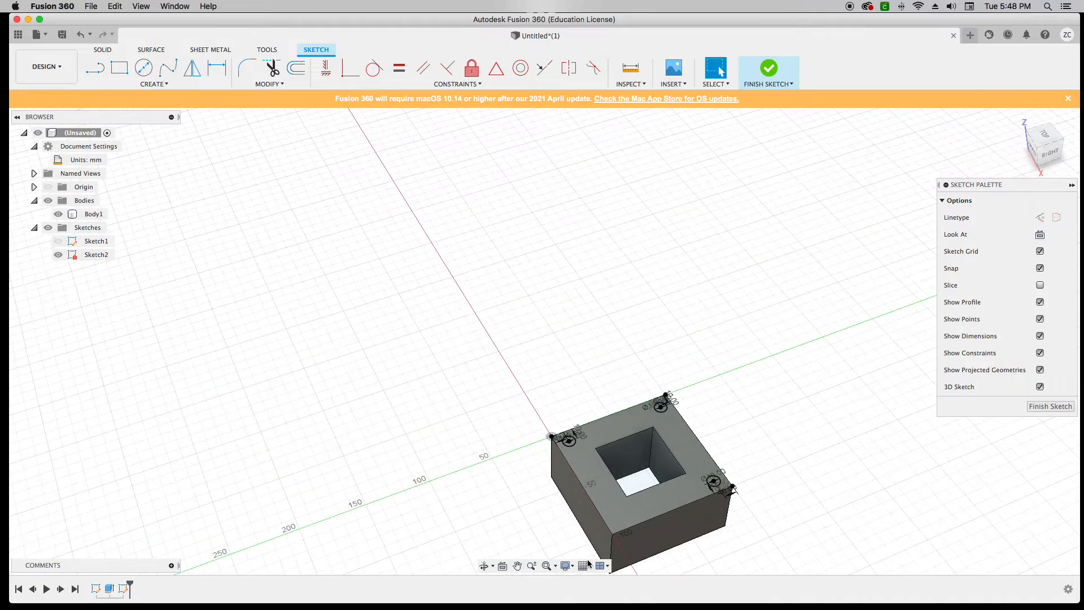
pyautogui.scroll(5, 624, 562)
pyautogui.scroll(4, 624, 561)
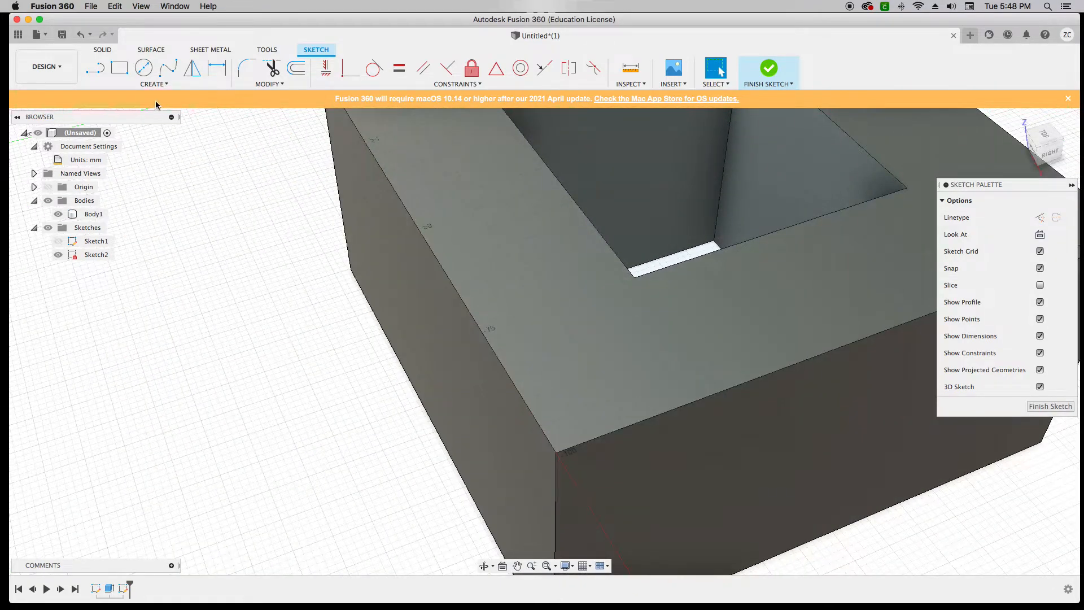
pyautogui.click(96, 72)
pyautogui.click(1040, 218)
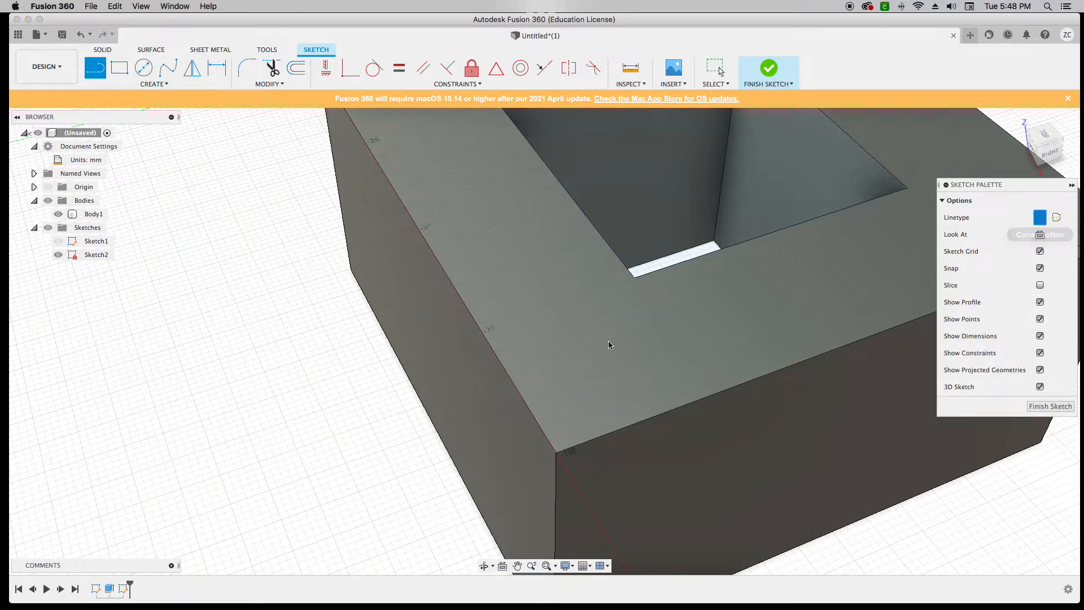
pyautogui.click(557, 453)
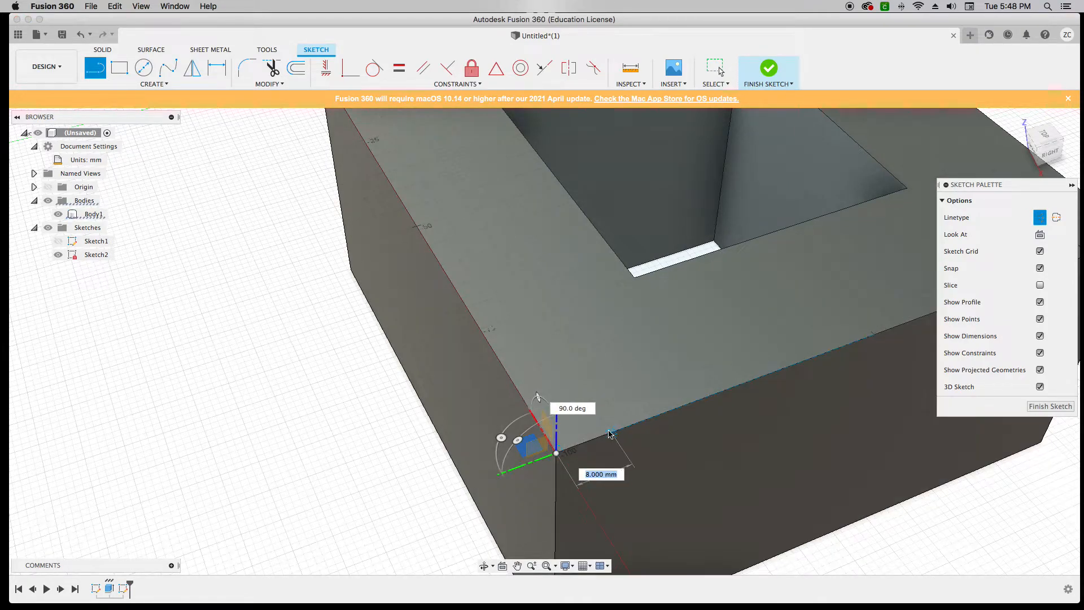
pyautogui.write('10')
pyautogui.press('Return')
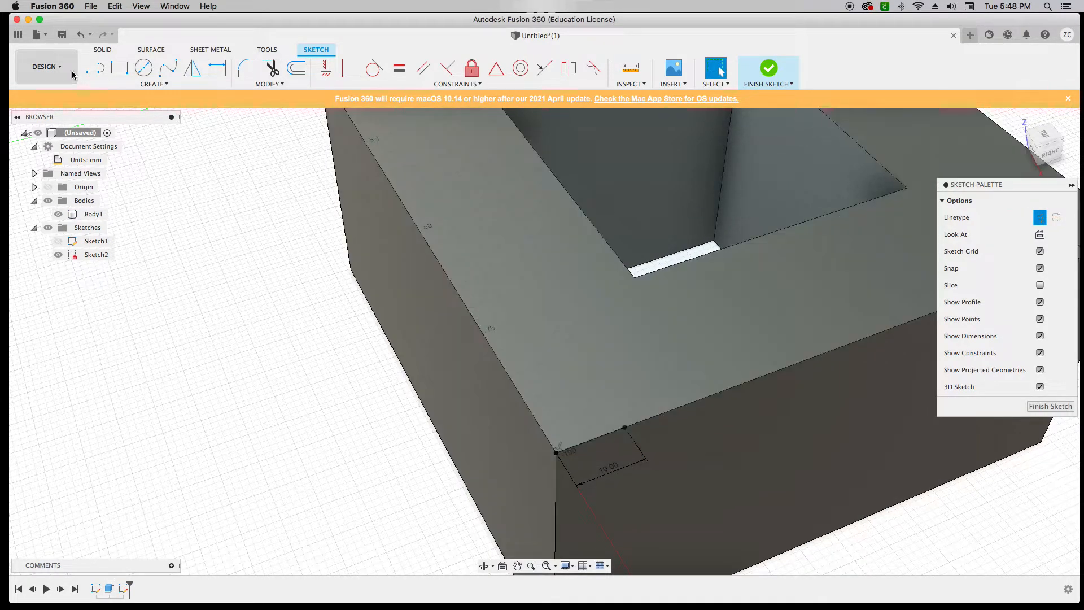
# Step: Add a perpendicular 10 mm construction line inward from the end of the fourth corner's edge line
pyautogui.click(624, 427)
pyautogui.write('10')
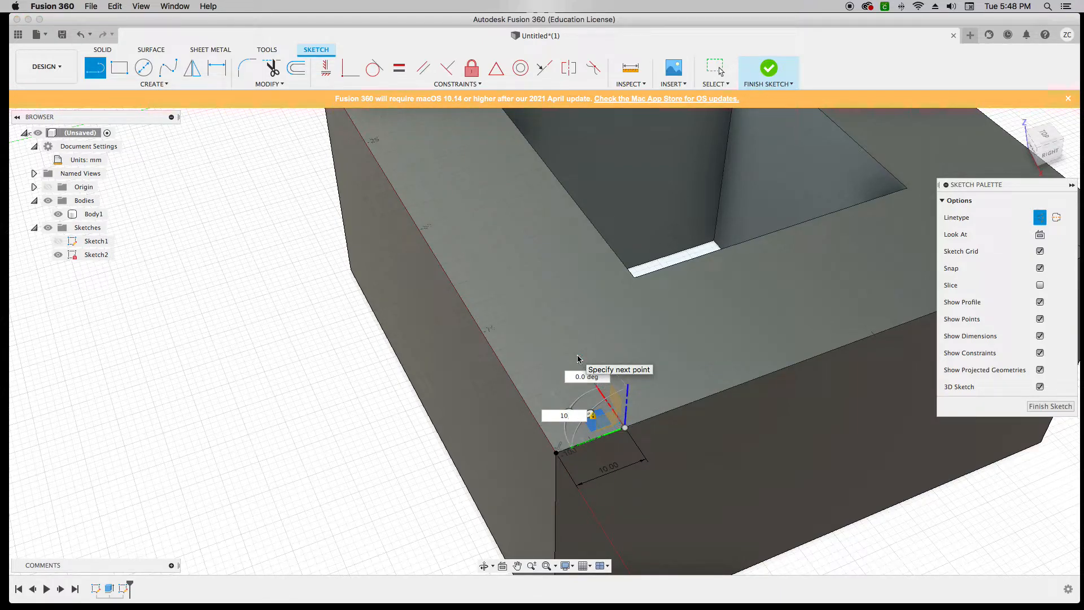
pyautogui.press('Return')
# Step: Draw a 10 mm diameter circle in normal linetype on the inner end of the fourth corner's construction lines and finish the sketch
pyautogui.click(143, 68)
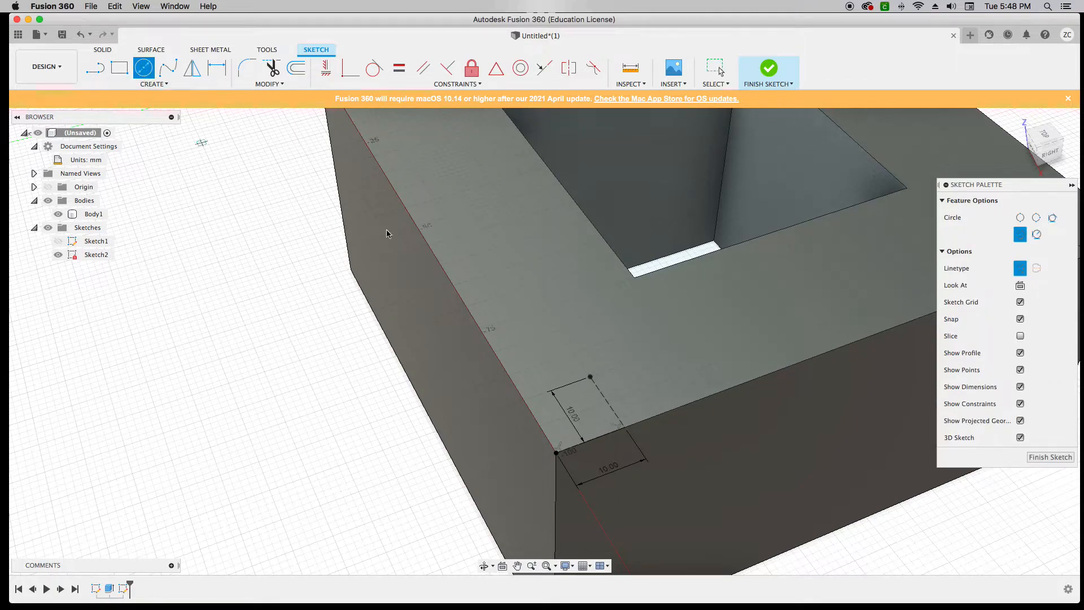
pyautogui.click(1020, 268)
pyautogui.click(590, 378)
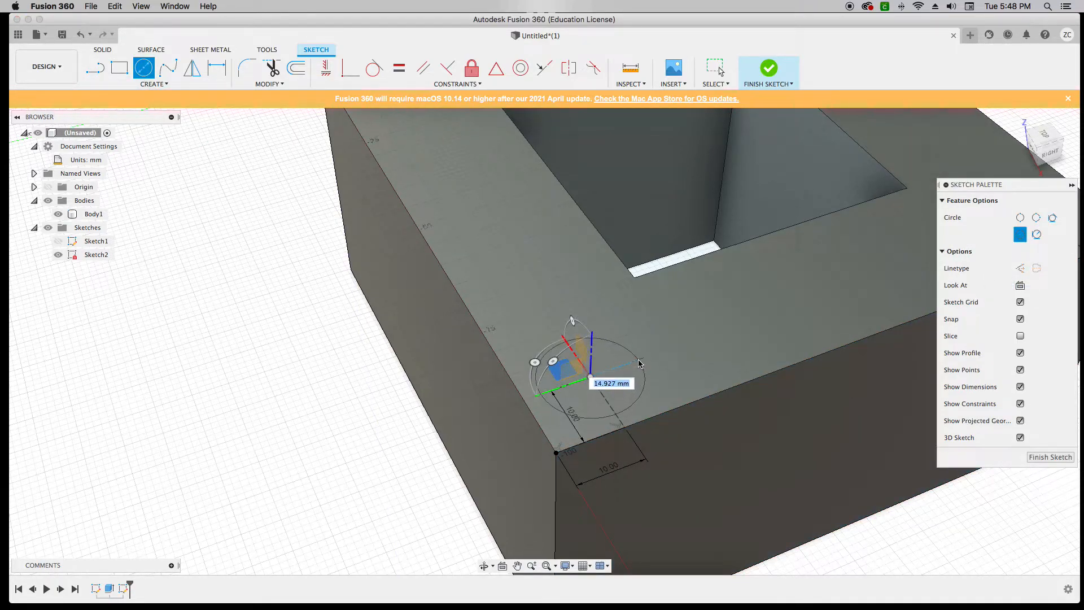
pyautogui.write('10')
pyautogui.press('Return')
pyautogui.press('Escape')
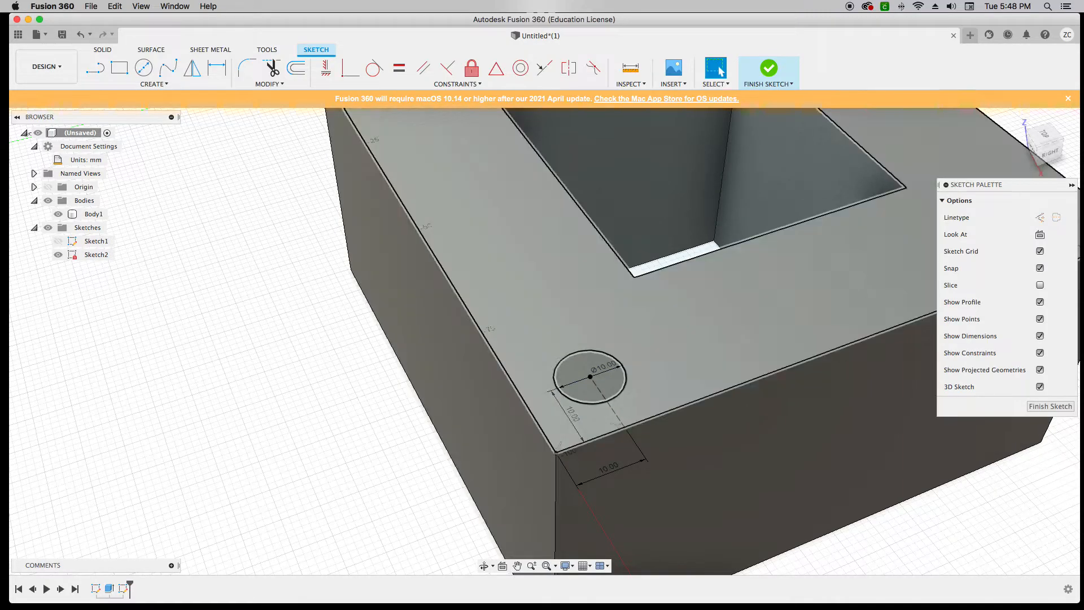
pyautogui.scroll(-5, 208, 361)
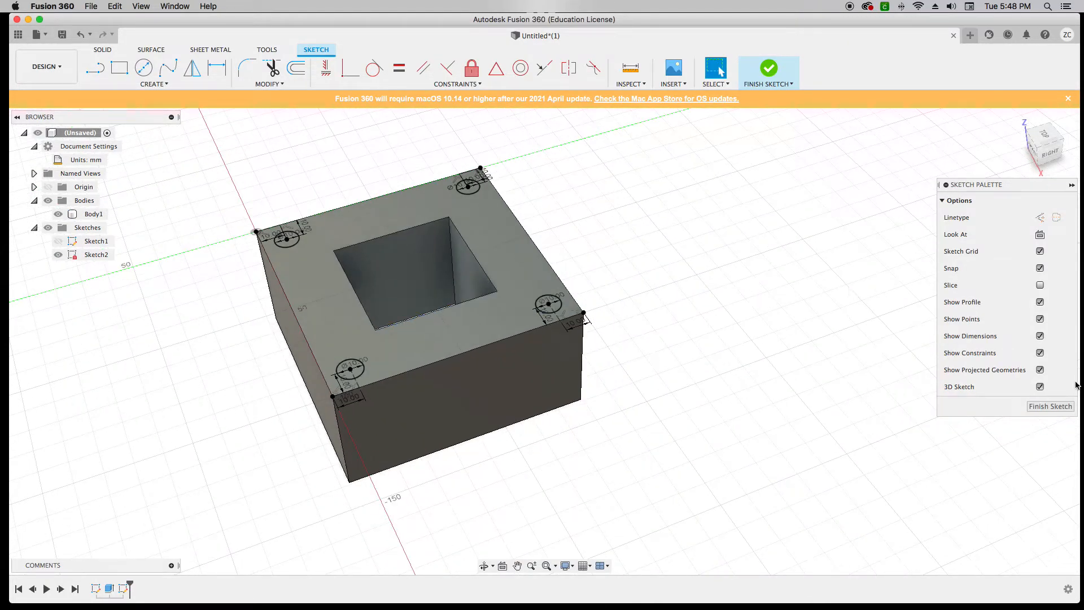
pyautogui.click(1050, 406)
# Step: Extrude the four corner circles -80 mm down through the block as a cut
pyautogui.scroll(2, 316, 148)
pyautogui.scroll(-1, 317, 148)
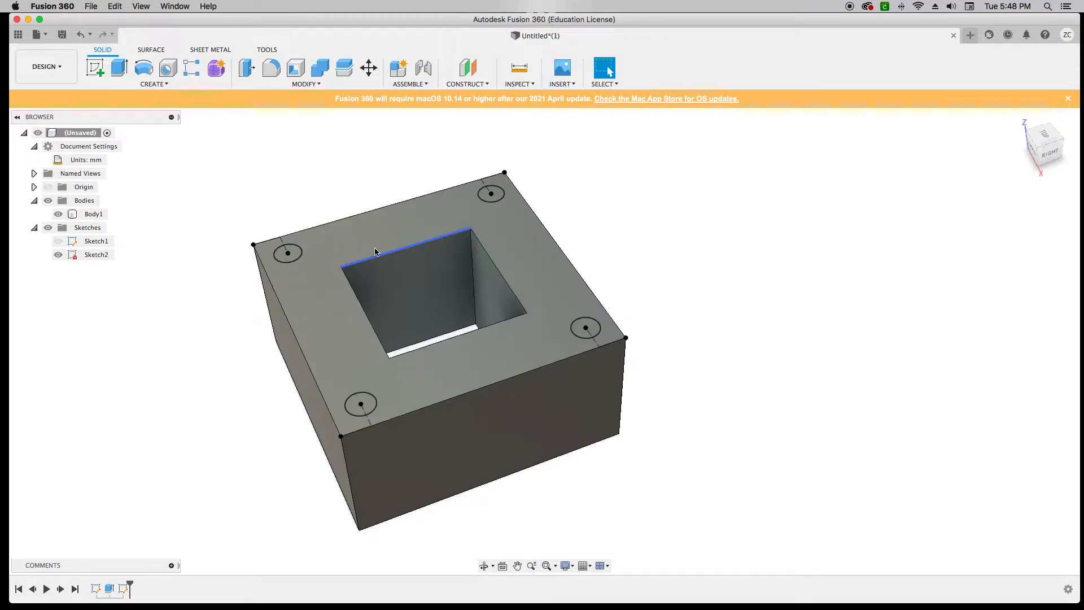
pyautogui.press('e')
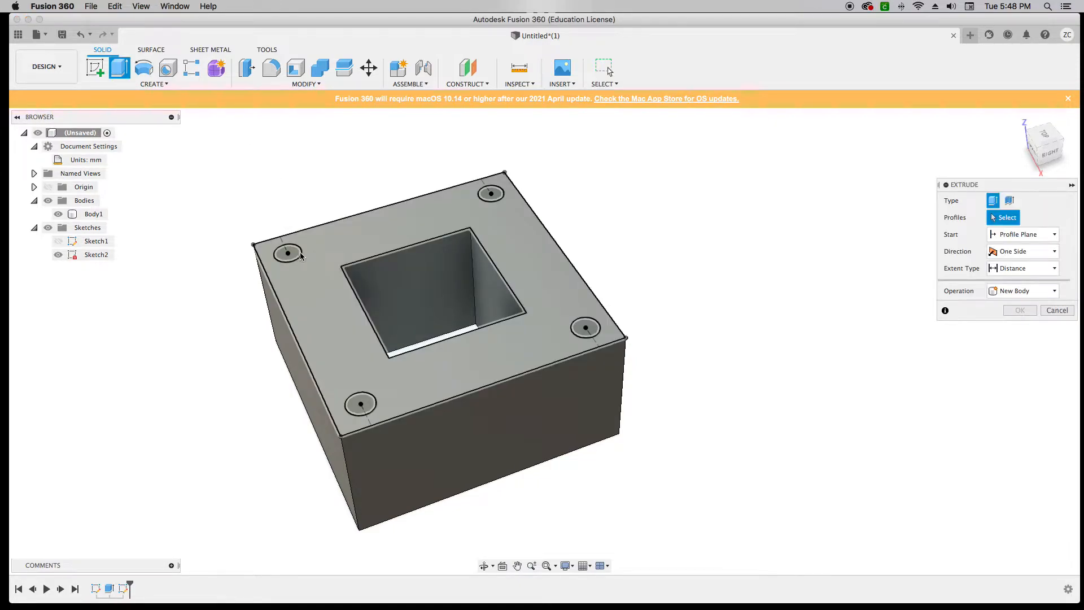
pyautogui.click(287, 252)
pyautogui.click(490, 194)
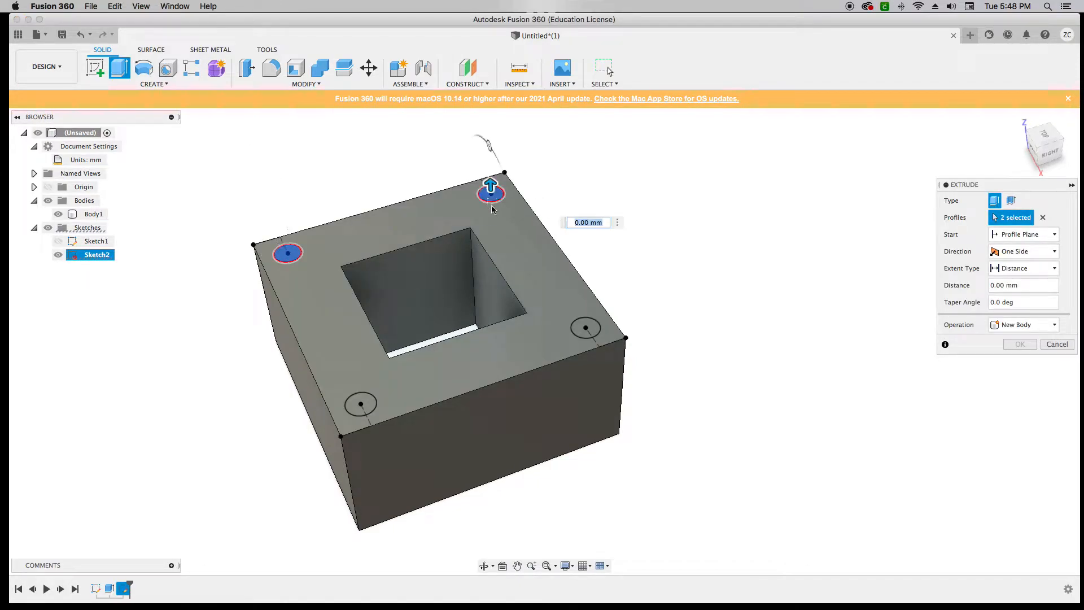
pyautogui.click(585, 327)
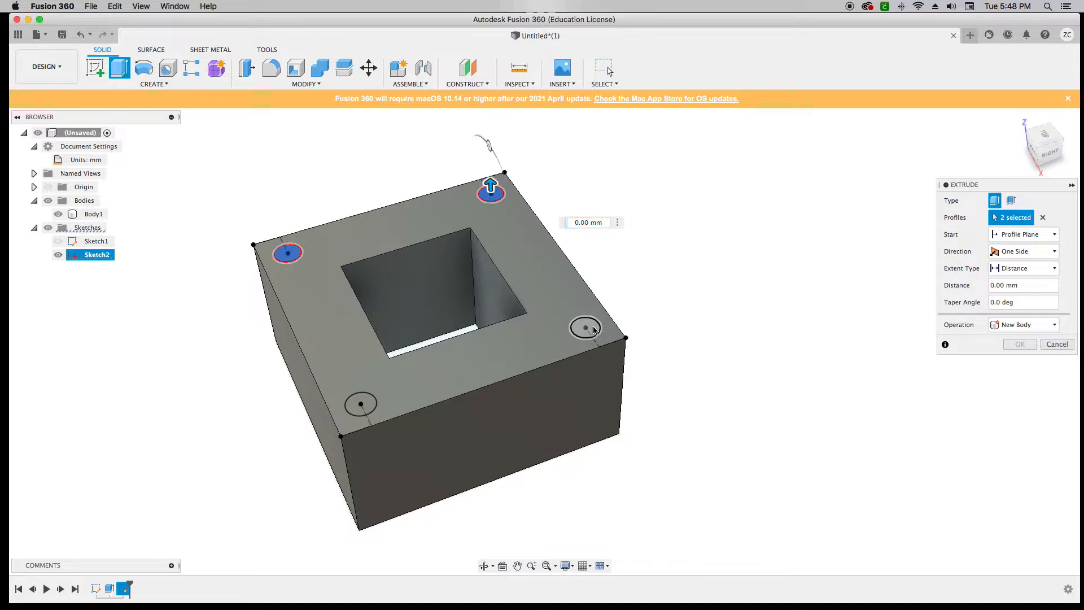
pyautogui.click(372, 403)
pyautogui.moveTo(359, 397); pyautogui.dragTo(384, 552)
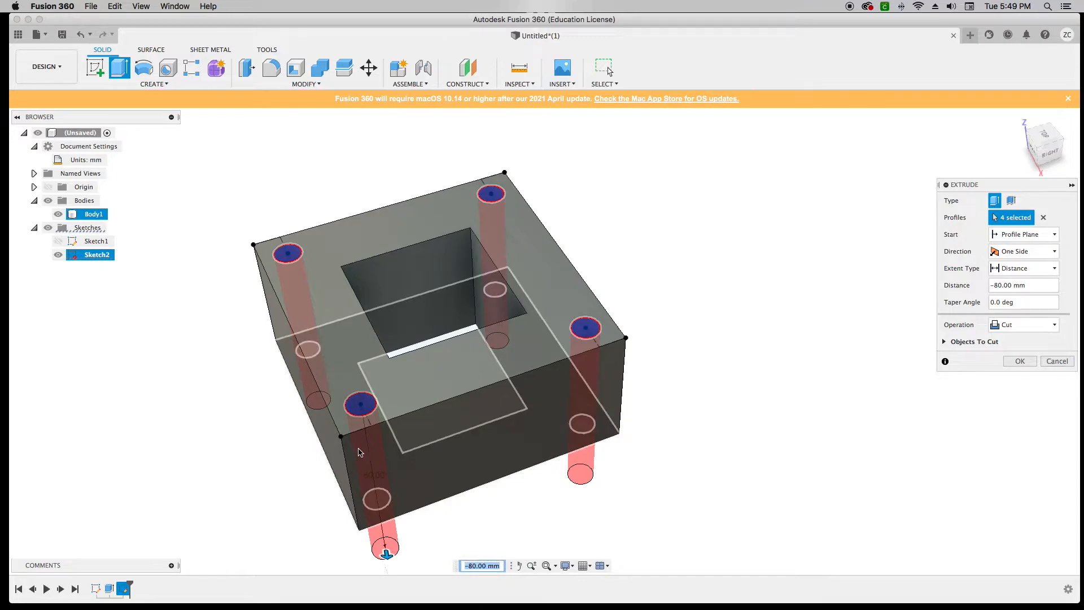
pyautogui.click(1026, 329)
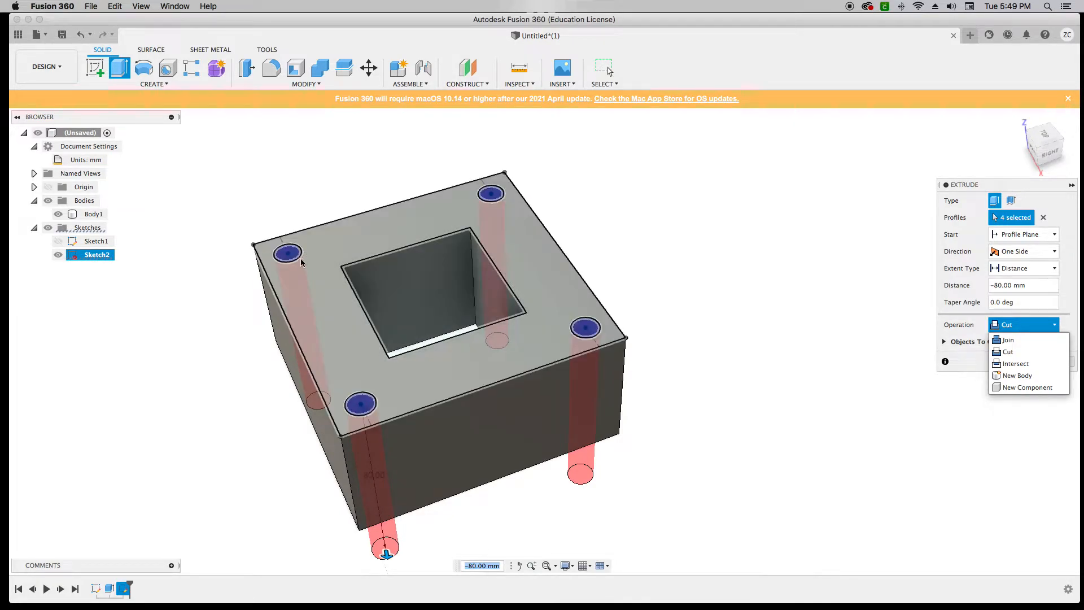
pyautogui.click(1069, 286)
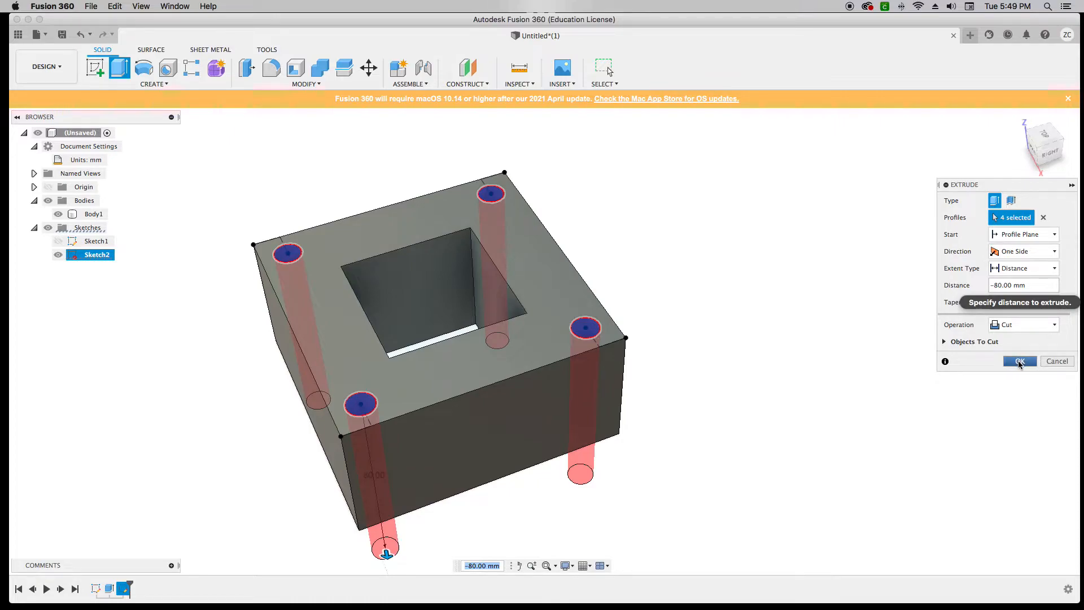
pyautogui.click(1020, 361)
# Step: Move the block body -15 mm along the Y direction using Move/Copy
pyautogui.moveTo(1022, 192)
pyautogui.keyDown('shift'); pyautogui.mouseDown(button='middle')
pyautogui.moveTo(1045, 179)
pyautogui.moveTo(1072, 190)
pyautogui.moveTo(29, 176)
pyautogui.moveTo(58, 186)
pyautogui.mouseUp(button='middle'); pyautogui.keyUp('shift')
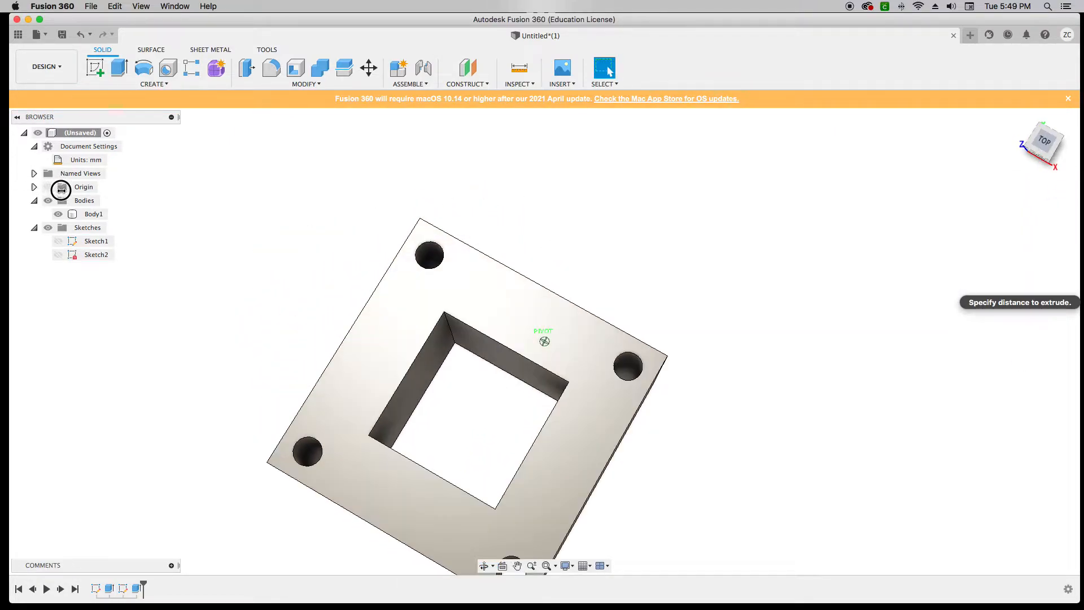
pyautogui.click(1041, 137)
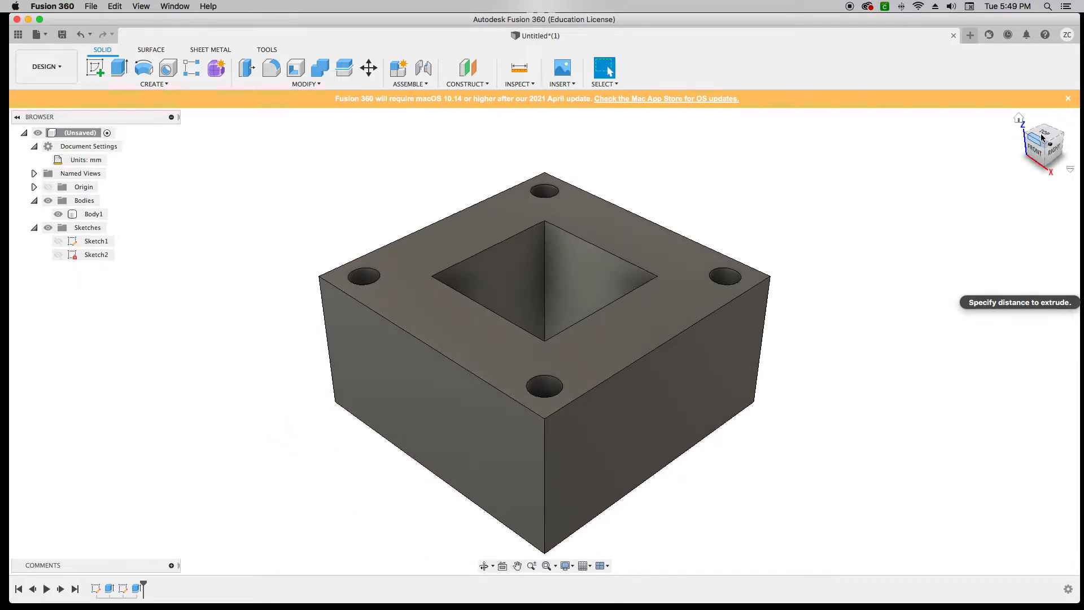
pyautogui.click(1042, 137)
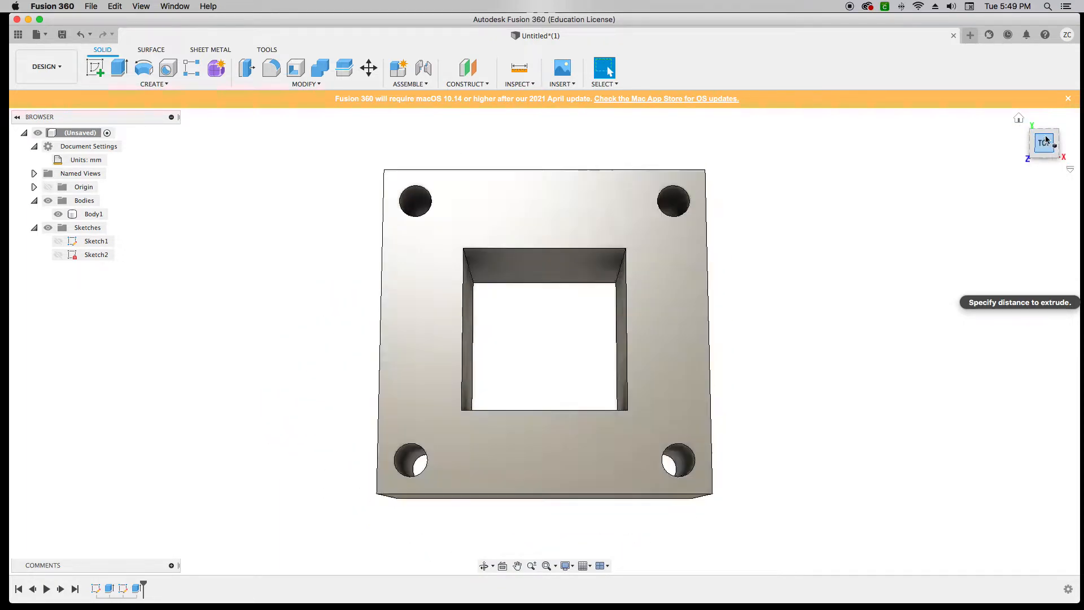
pyautogui.click(1018, 117)
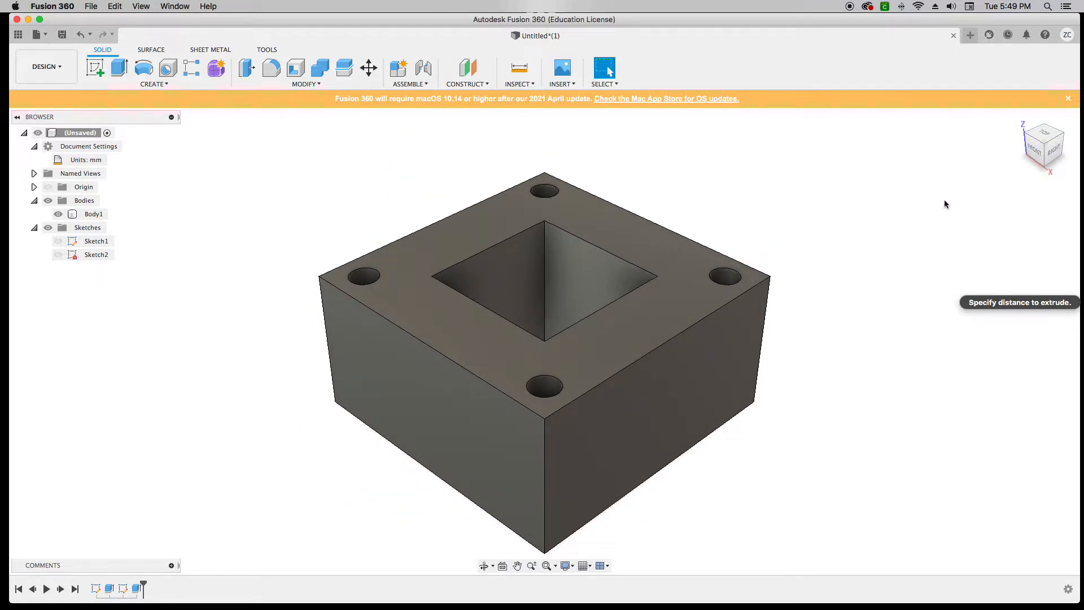
pyautogui.scroll(-3, 786, 241)
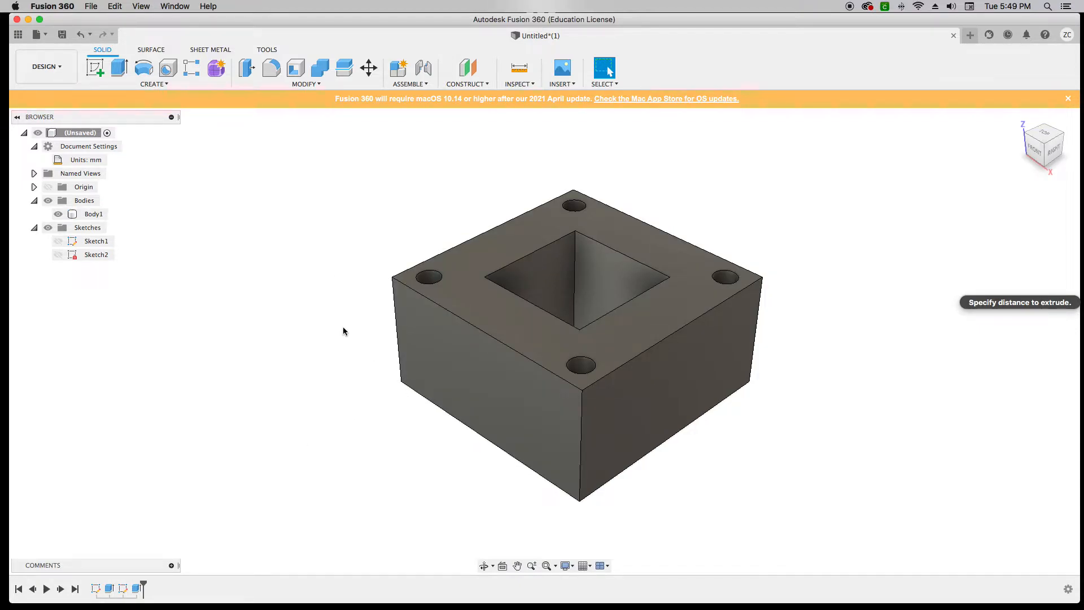
pyautogui.click(368, 67)
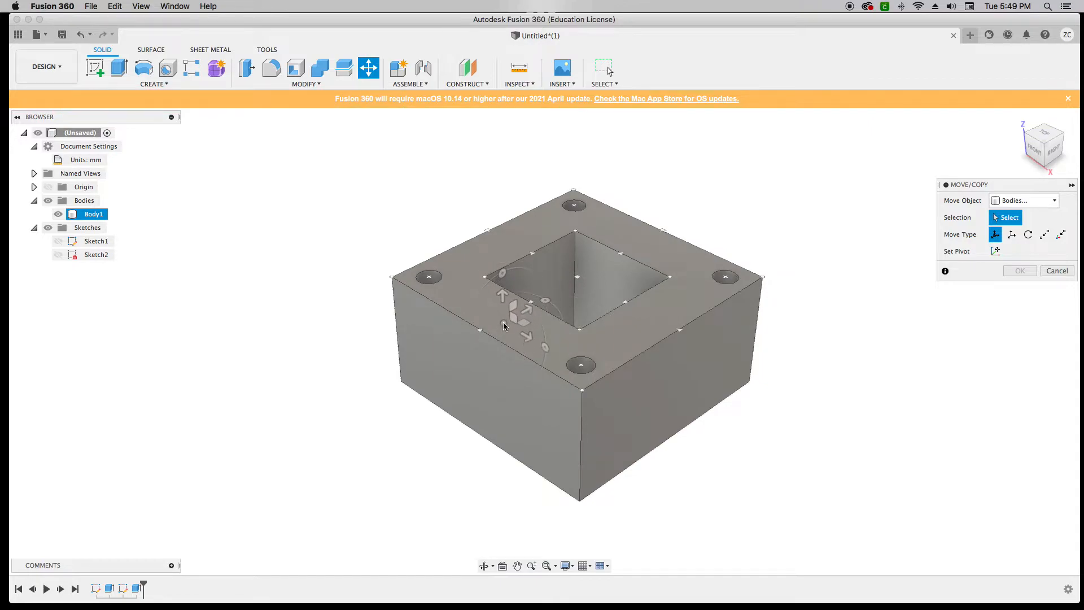
pyautogui.click(507, 333)
pyautogui.moveTo(526, 308); pyautogui.dragTo(503, 344)
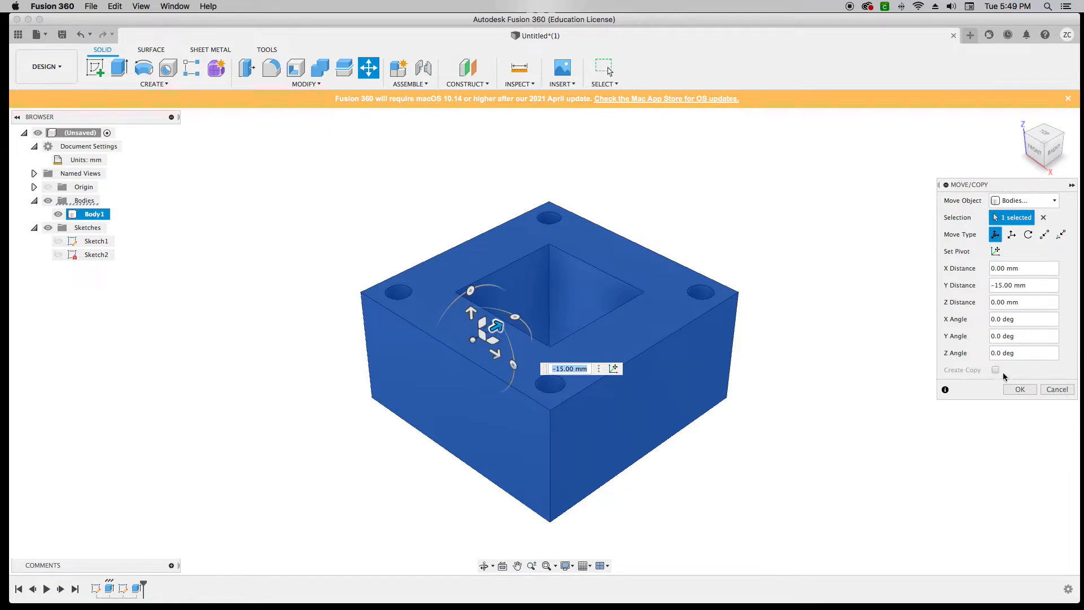
pyautogui.moveTo(495, 353)
pyautogui.mouseDown()
pyautogui.moveTo(439, 308)
pyautogui.moveTo(495, 353)
pyautogui.mouseUp()
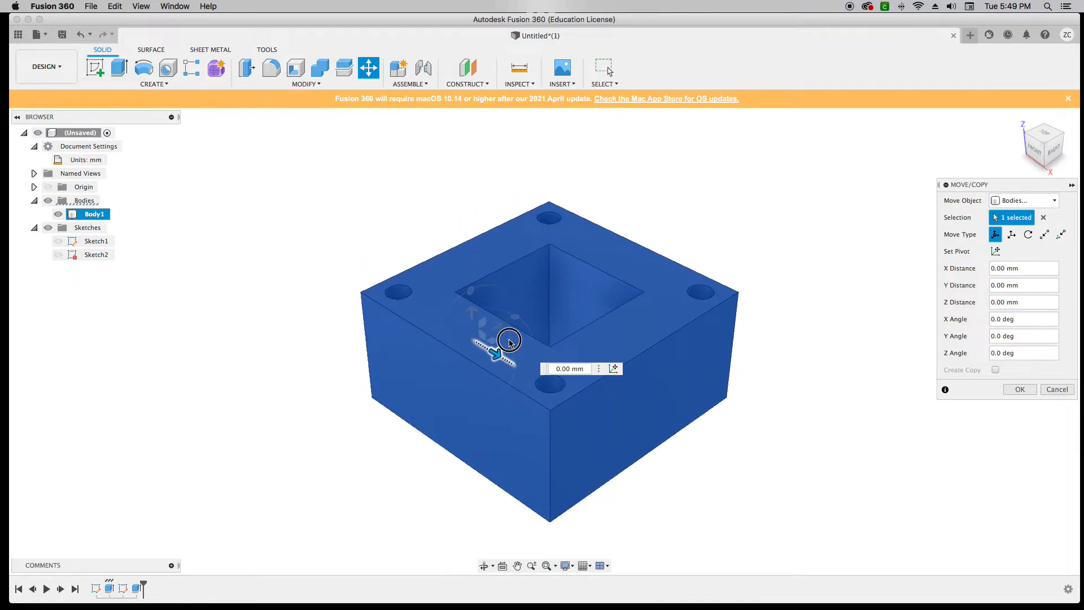
pyautogui.moveTo(471, 291)
pyautogui.mouseDown()
pyautogui.moveTo(467, 310)
pyautogui.moveTo(442, 309)
pyautogui.moveTo(445, 369)
pyautogui.moveTo(450, 301)
pyautogui.moveTo(479, 286)
pyautogui.moveTo(469, 292)
pyautogui.mouseUp()
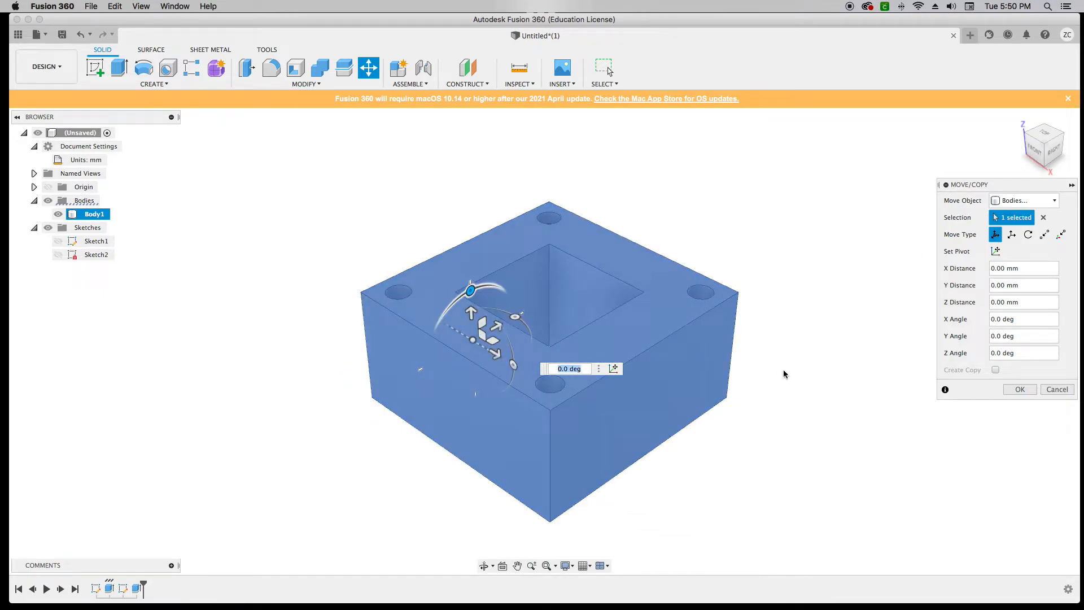
pyautogui.click(1019, 390)
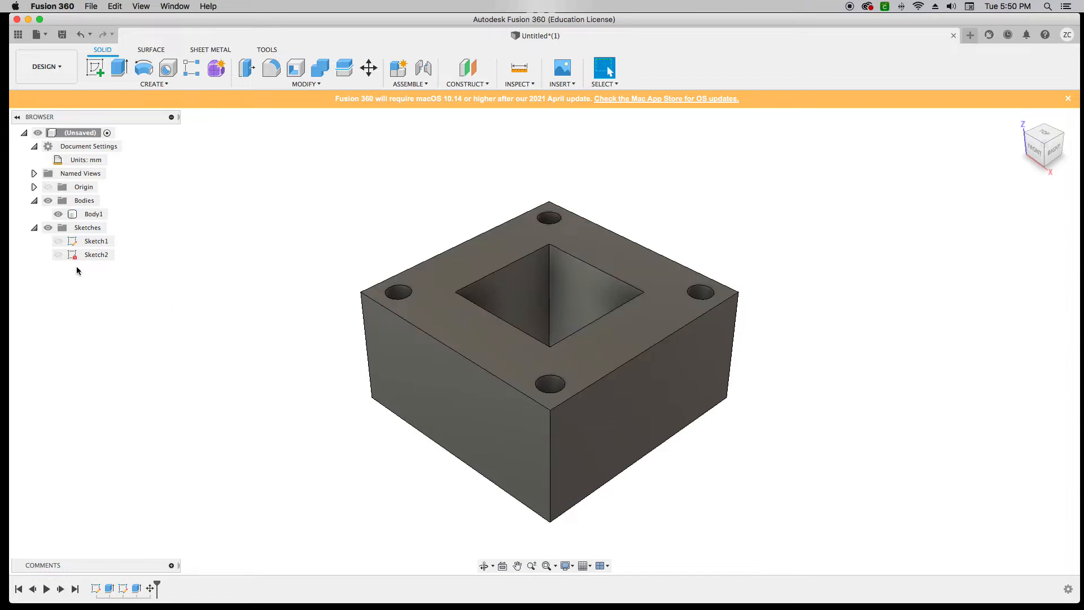
# Step: Set the block body's opacity to 50% and view its through-holes from above at an angle
pyautogui.rightClick(98, 215)
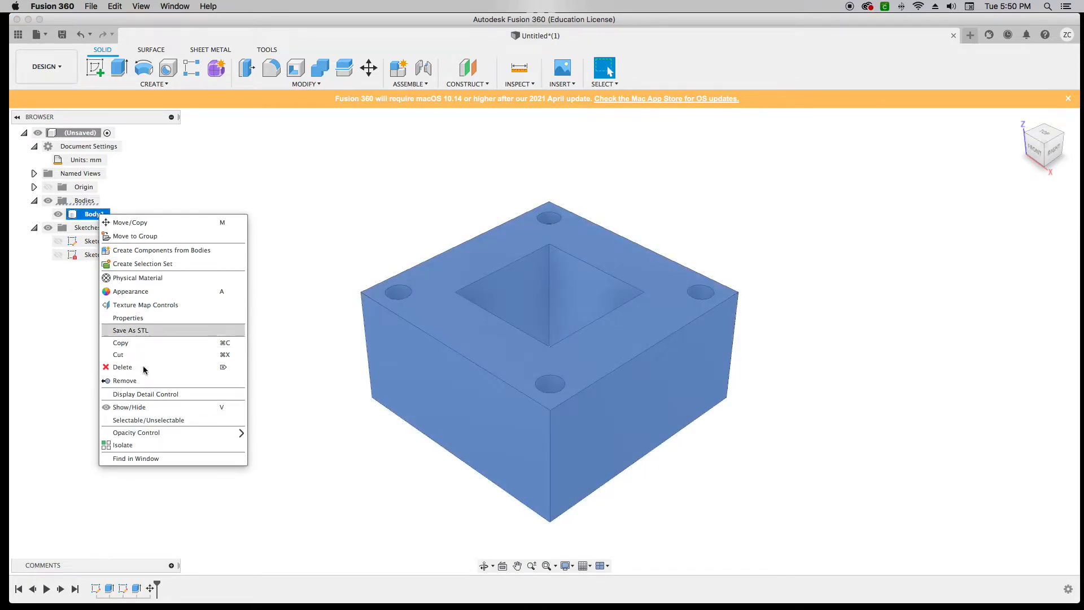
pyautogui.moveTo(169, 432)
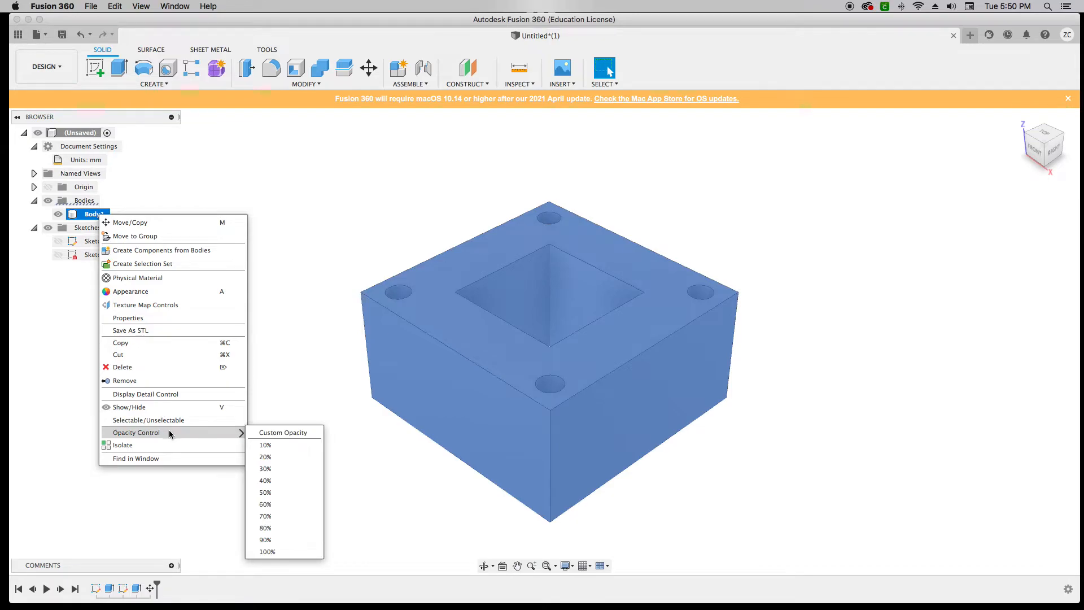
pyautogui.click(281, 492)
pyautogui.moveTo(1038, 145)
pyautogui.mouseDown()
pyautogui.moveTo(1018, 114)
pyautogui.moveTo(1039, 116)
pyautogui.moveTo(1054, 156)
pyautogui.mouseUp()
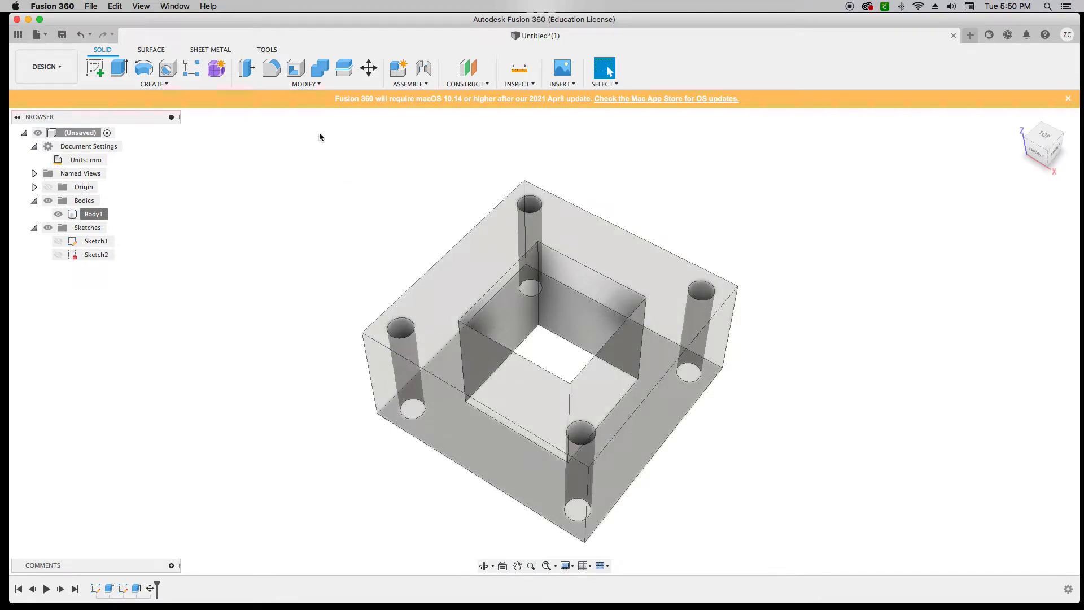
pyautogui.click(296, 68)
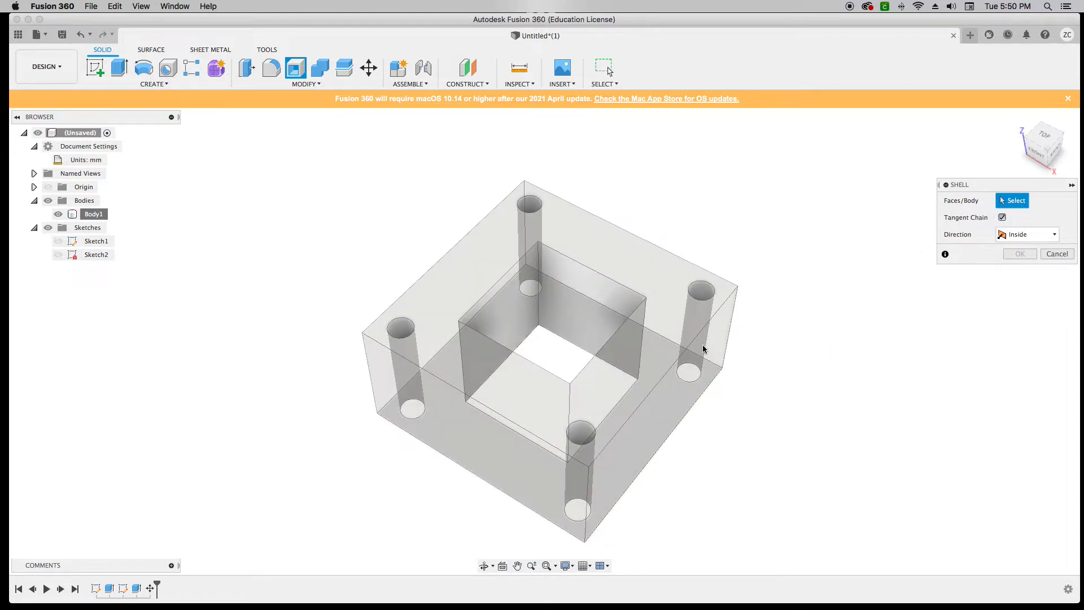
pyautogui.click(672, 337)
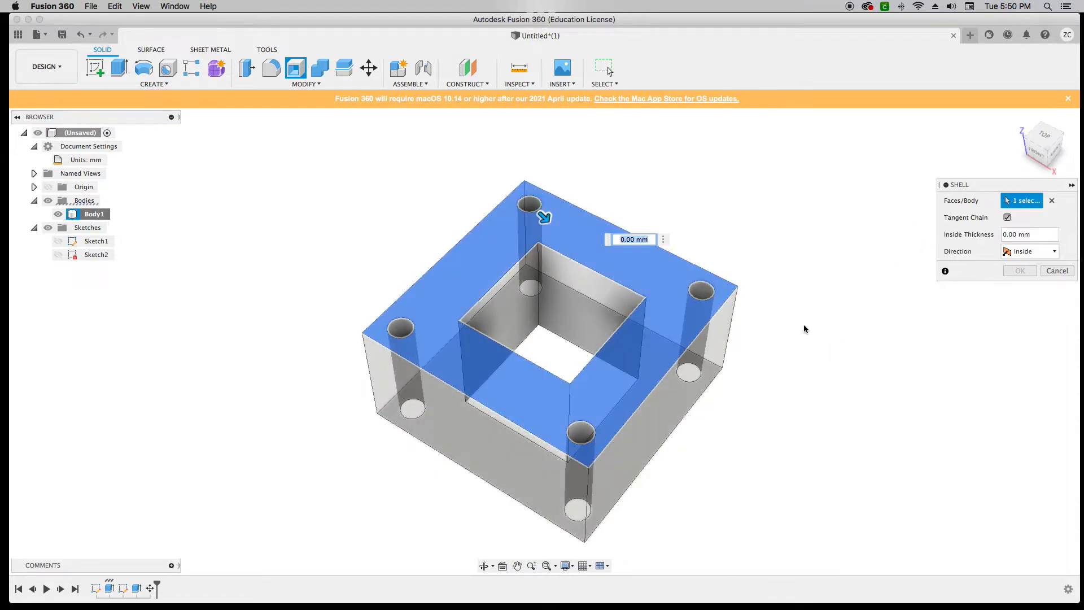
pyautogui.click(1048, 272)
pyautogui.moveTo(1032, 149); pyautogui.dragTo(1022, 132)
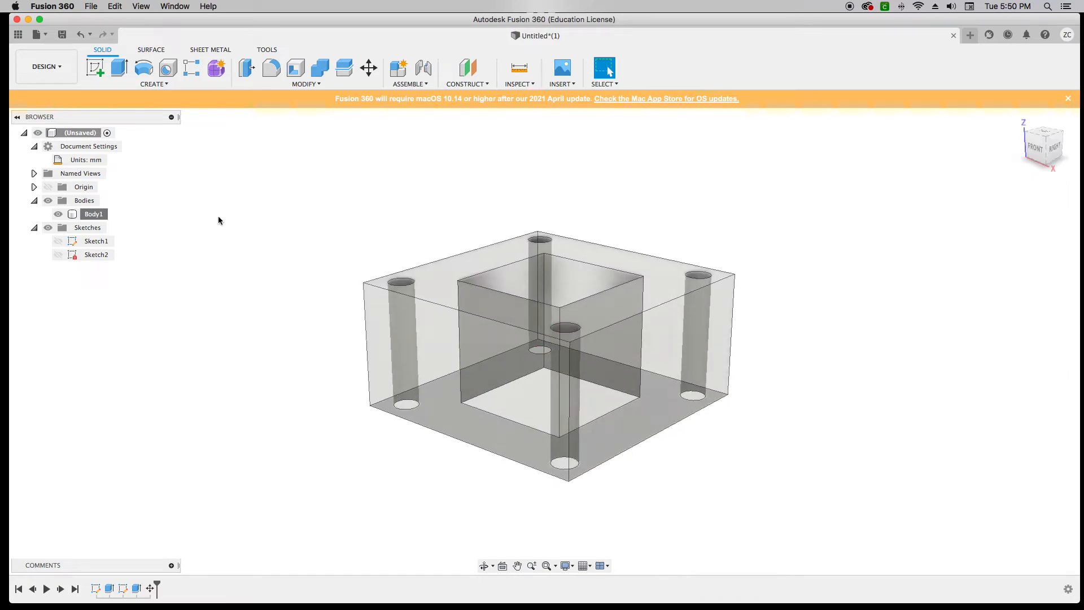
# Step: Shell the whole block body with a 2 mm inside thickness and view its hollow walls from several angles
pyautogui.click(295, 68)
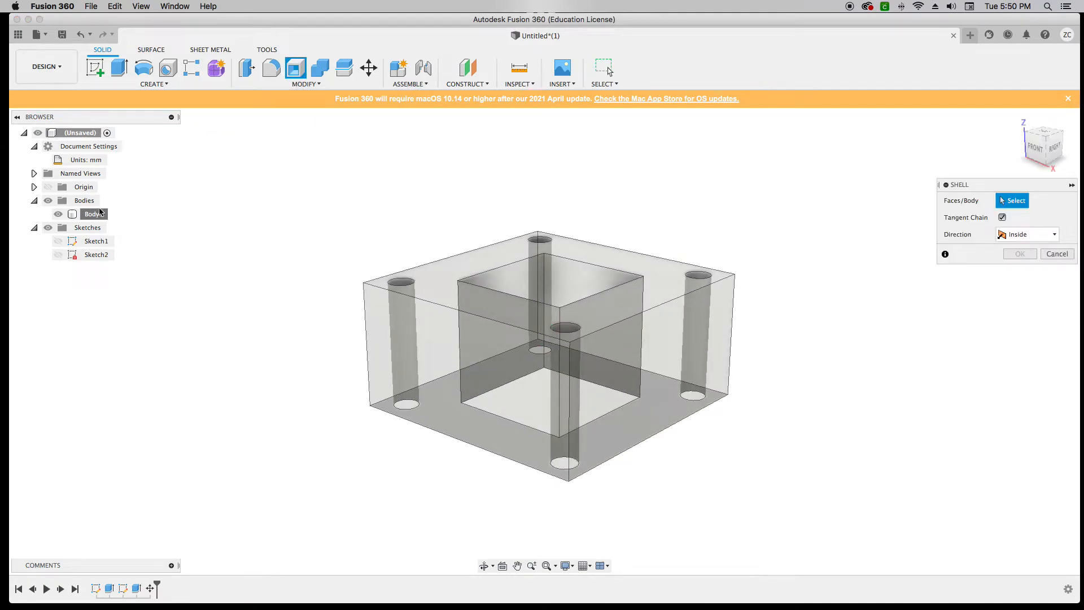
pyautogui.click(94, 214)
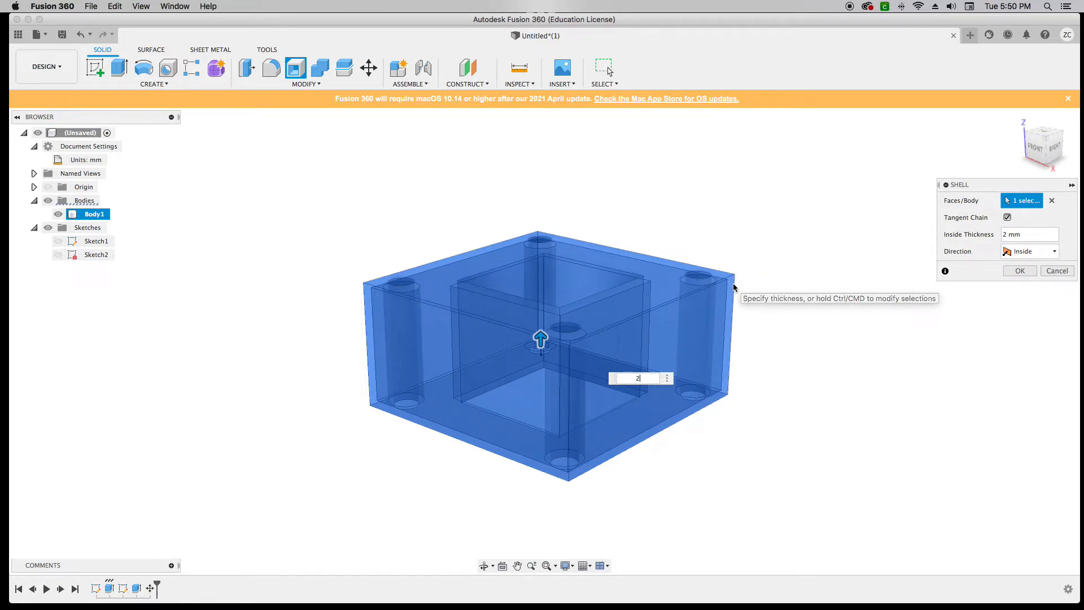
pyautogui.click(1015, 272)
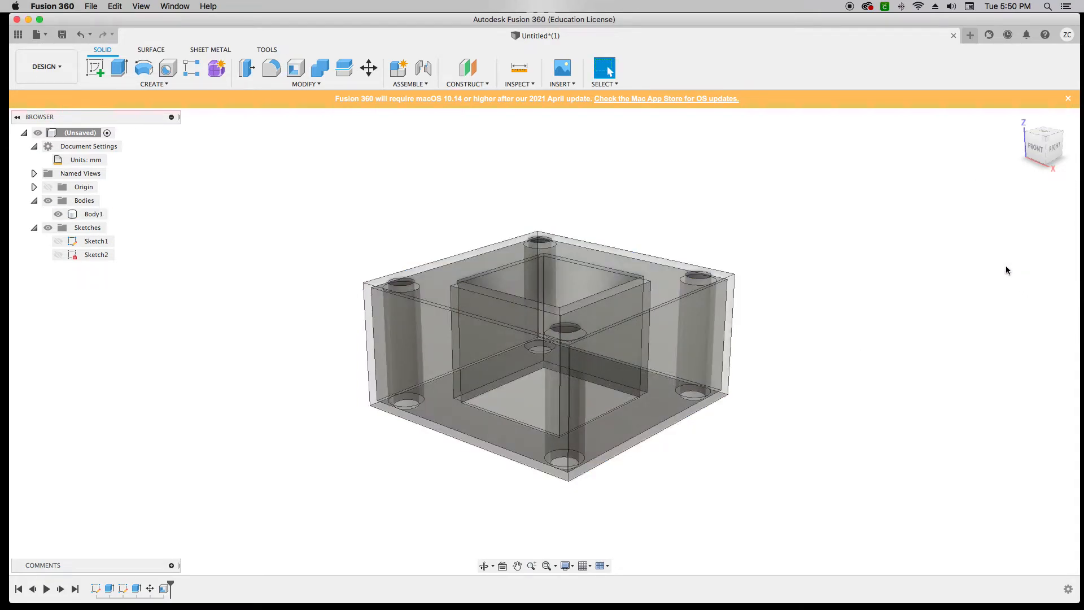
pyautogui.moveTo(1036, 160)
pyautogui.mouseDown()
pyautogui.moveTo(1047, 196)
pyautogui.moveTo(1033, 141)
pyautogui.moveTo(1076, 105)
pyautogui.moveTo(1078, 130)
pyautogui.moveTo(1052, 170)
pyautogui.mouseUp()
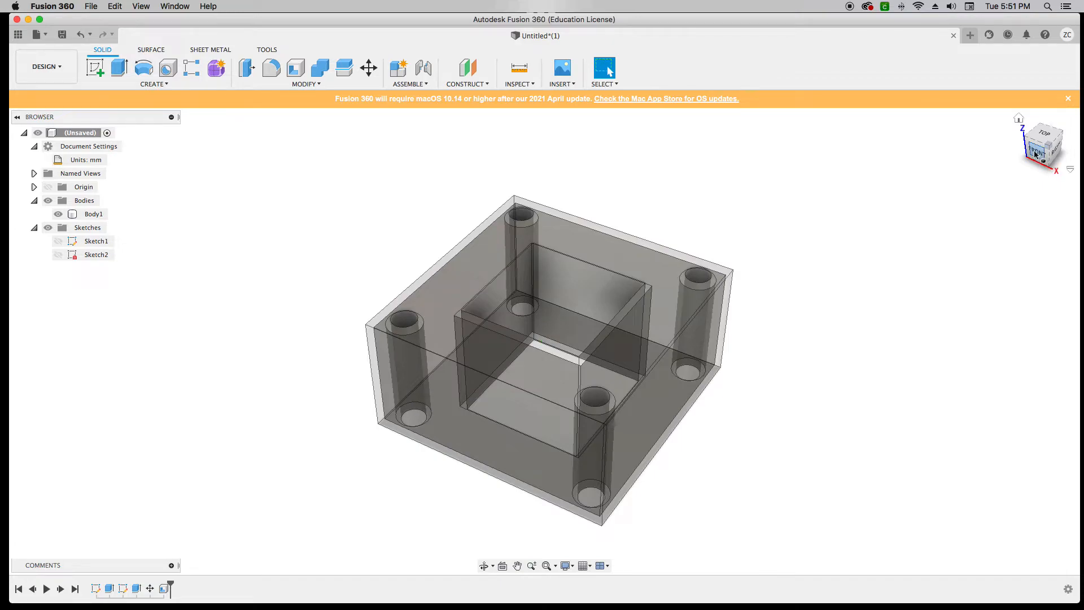
pyautogui.click(685, 350)
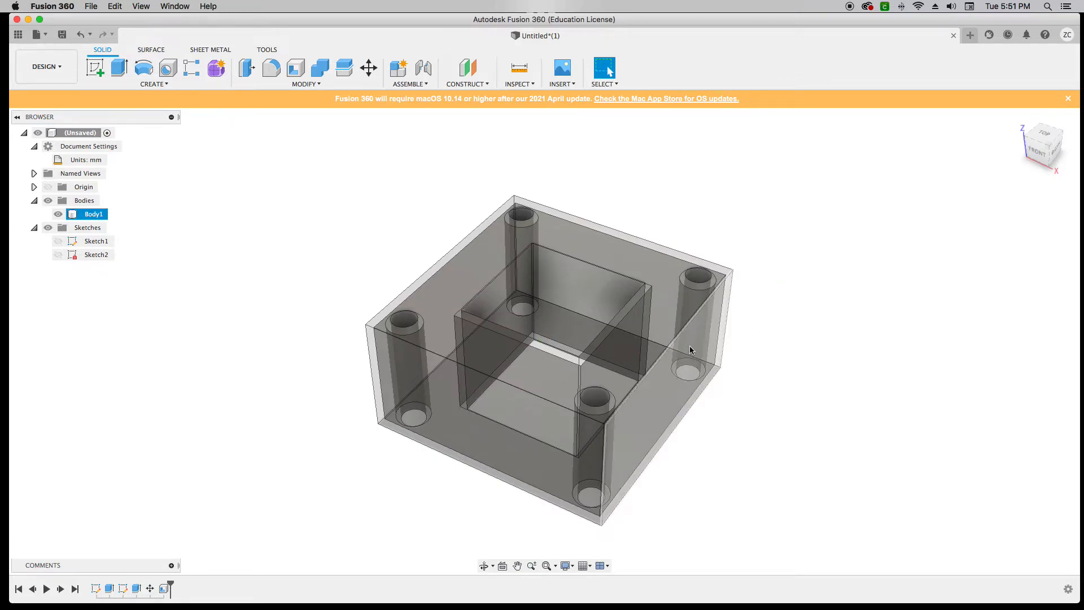
pyautogui.click(814, 318)
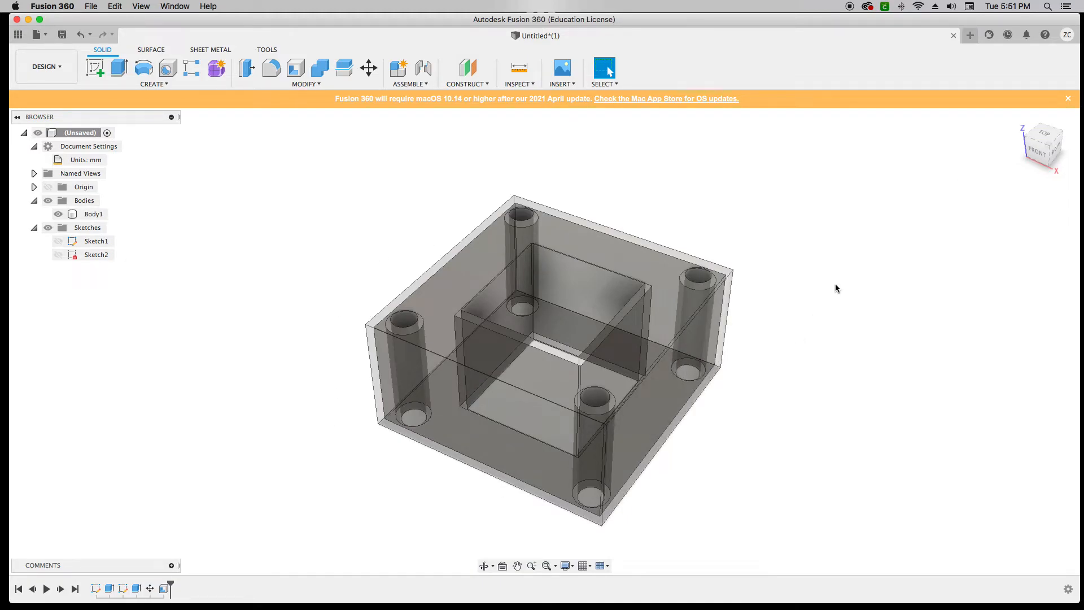
pyautogui.moveTo(1034, 142); pyautogui.dragTo(1035, 135)
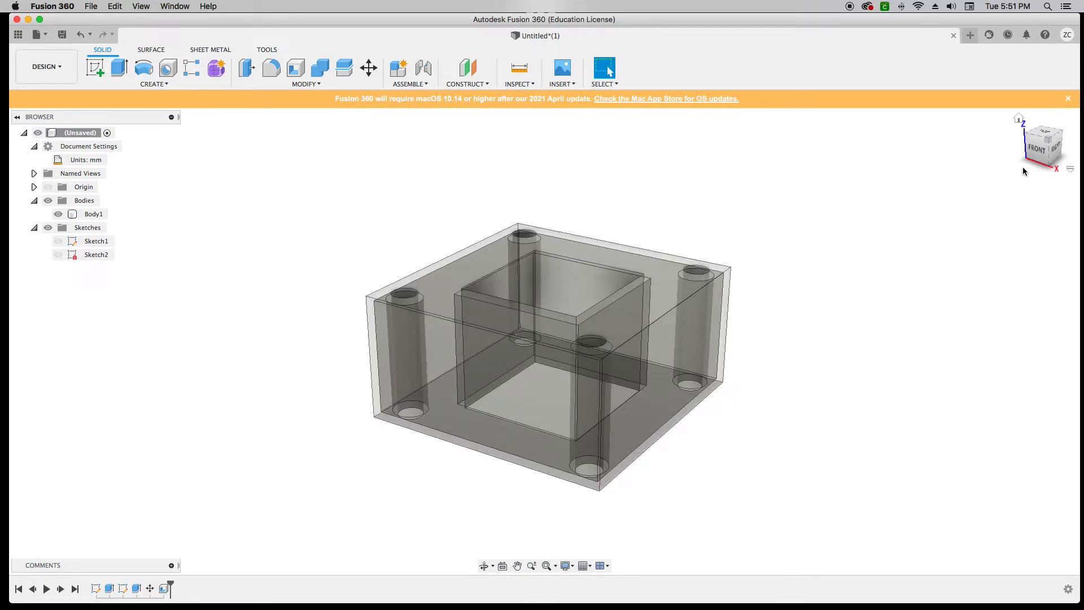
pyautogui.moveTo(1037, 147); pyautogui.dragTo(1035, 161)
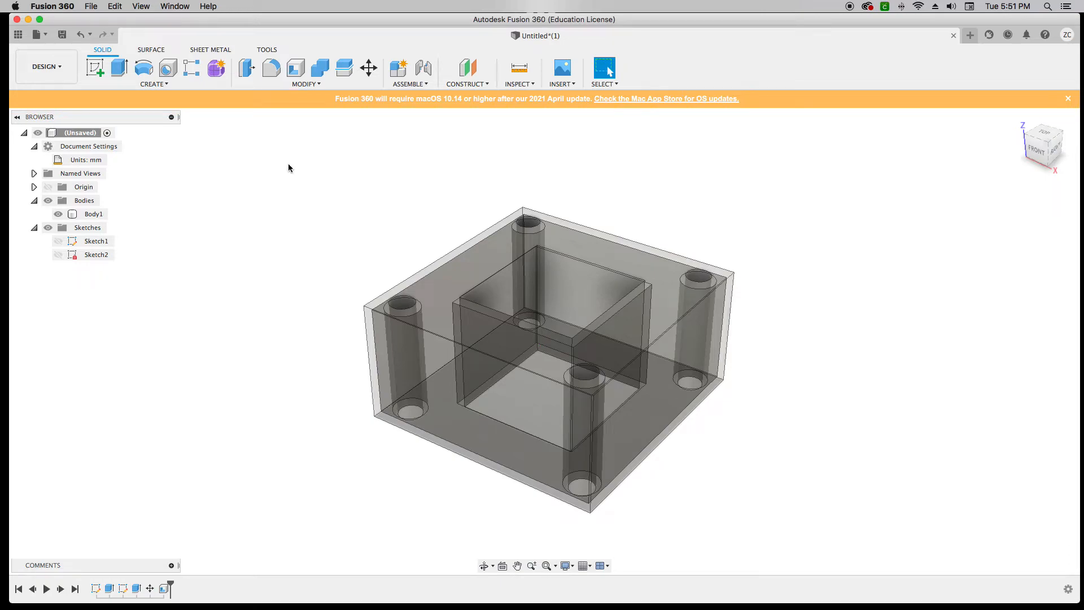
# Step: Sketch a rectangle on the horizontal origin plane that extends beyond the block's base on all sides, and finish the sketch
pyautogui.scroll(-2, 237, 232)
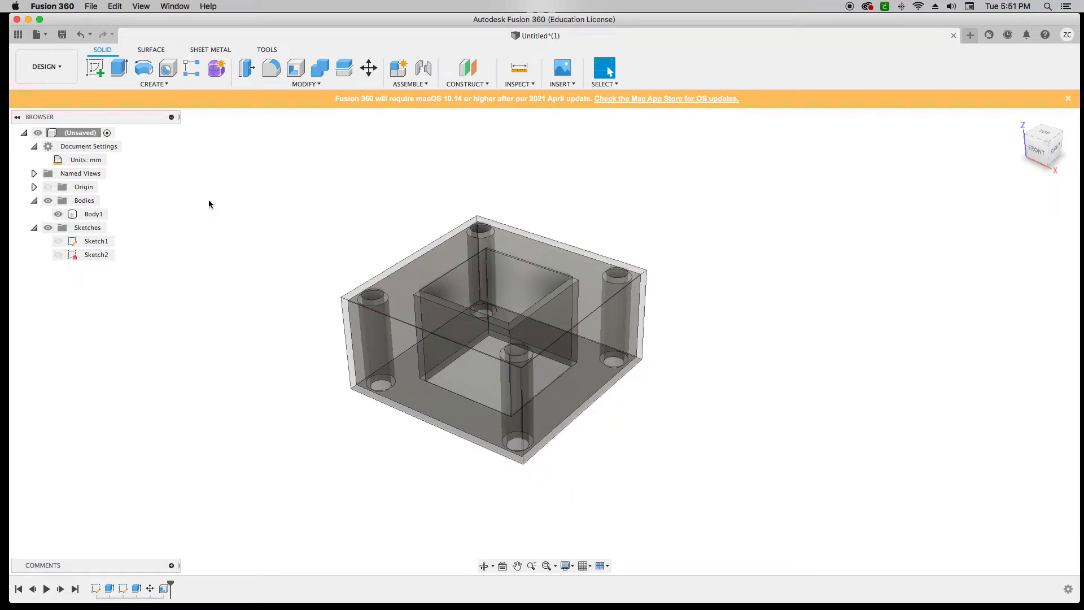
pyautogui.click(97, 68)
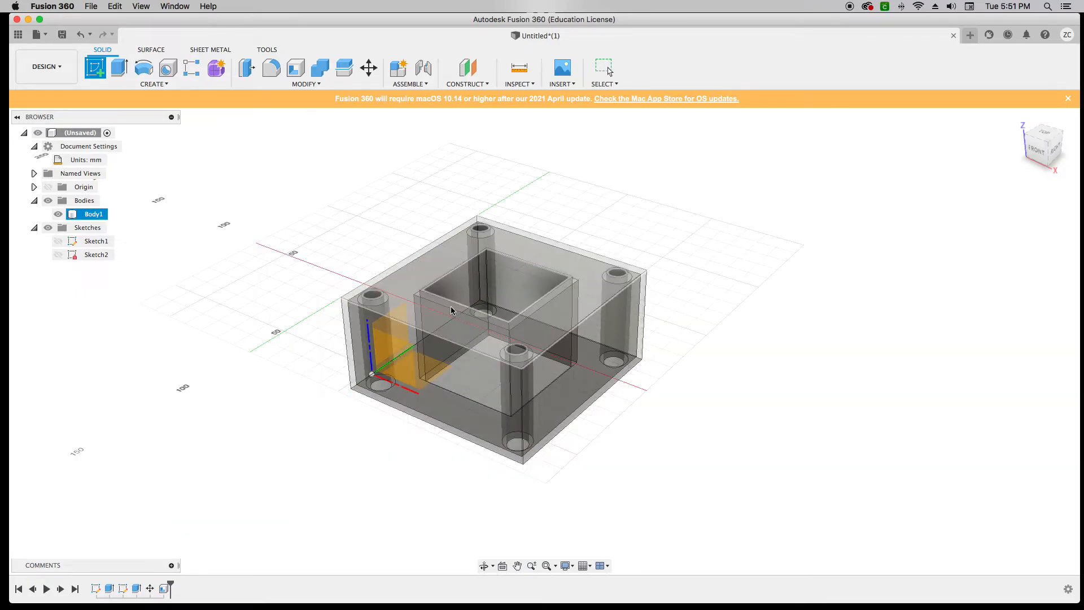
pyautogui.click(327, 406)
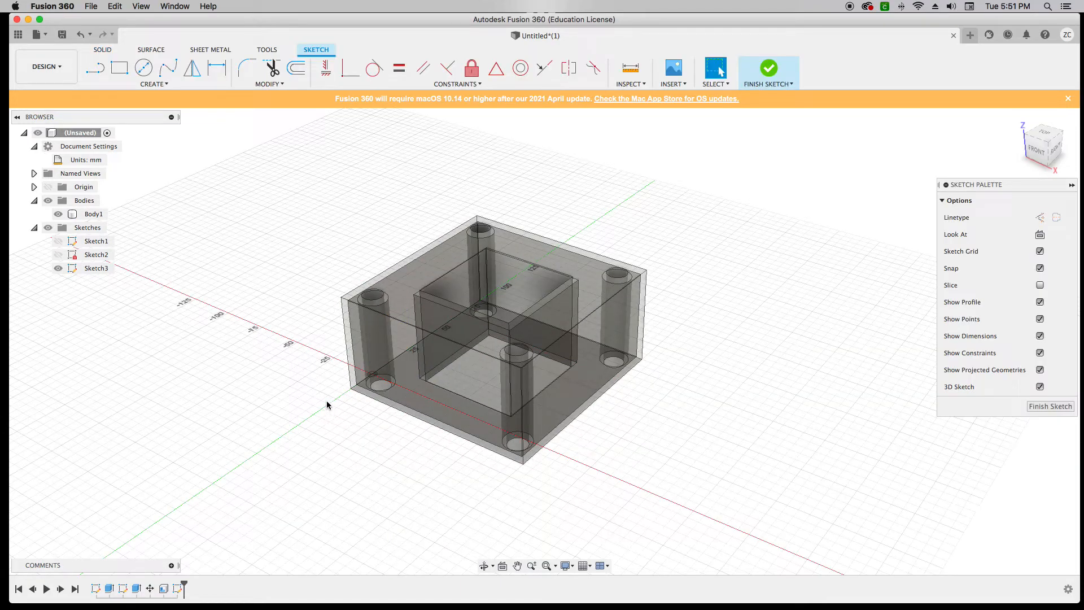
pyautogui.click(119, 67)
pyautogui.click(276, 414)
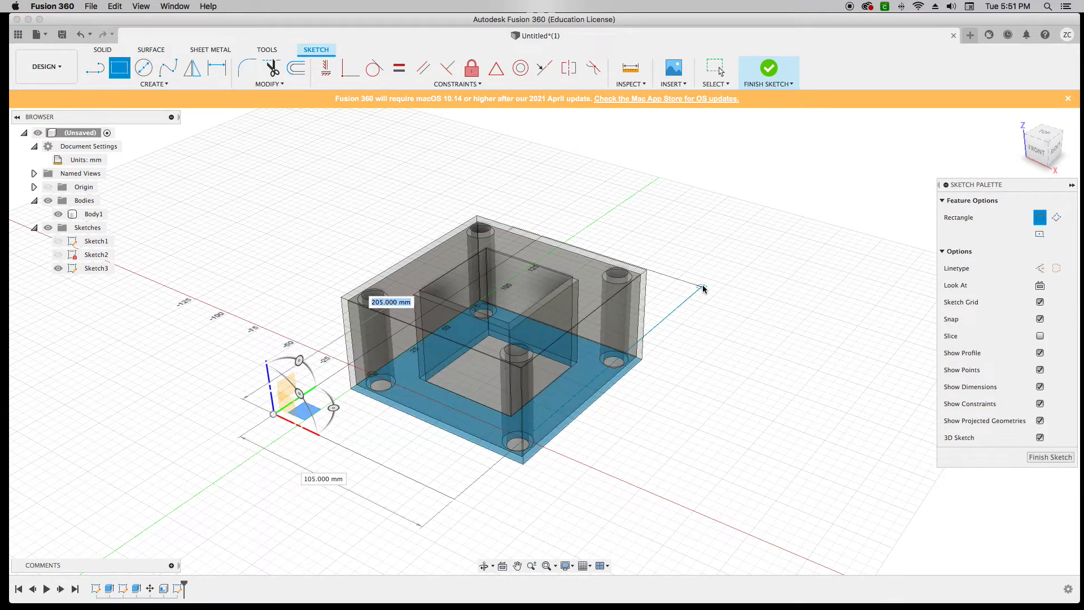
pyautogui.click(742, 300)
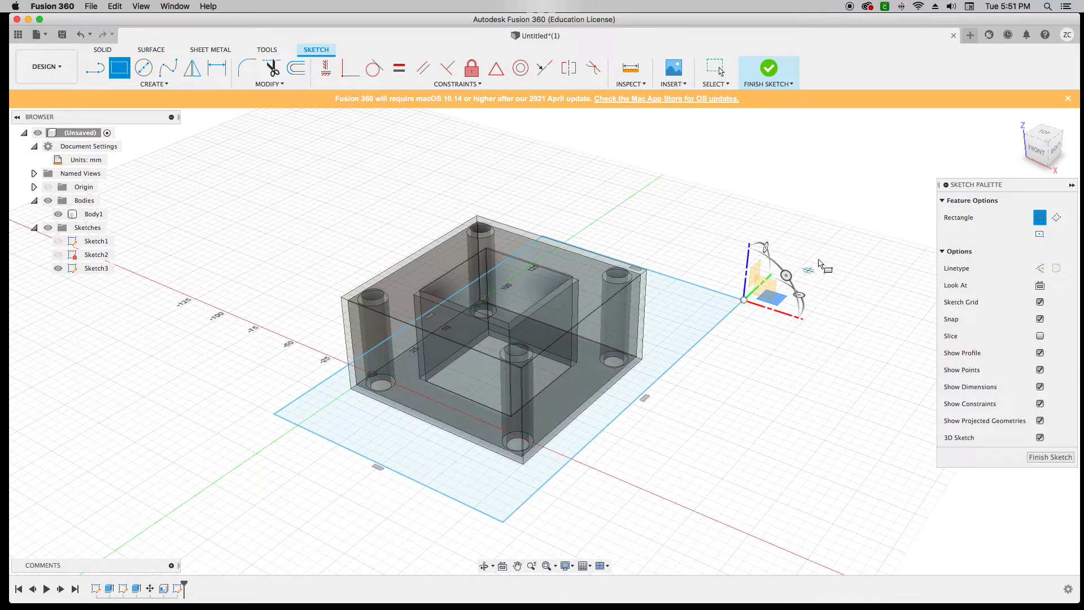
pyautogui.click(1047, 456)
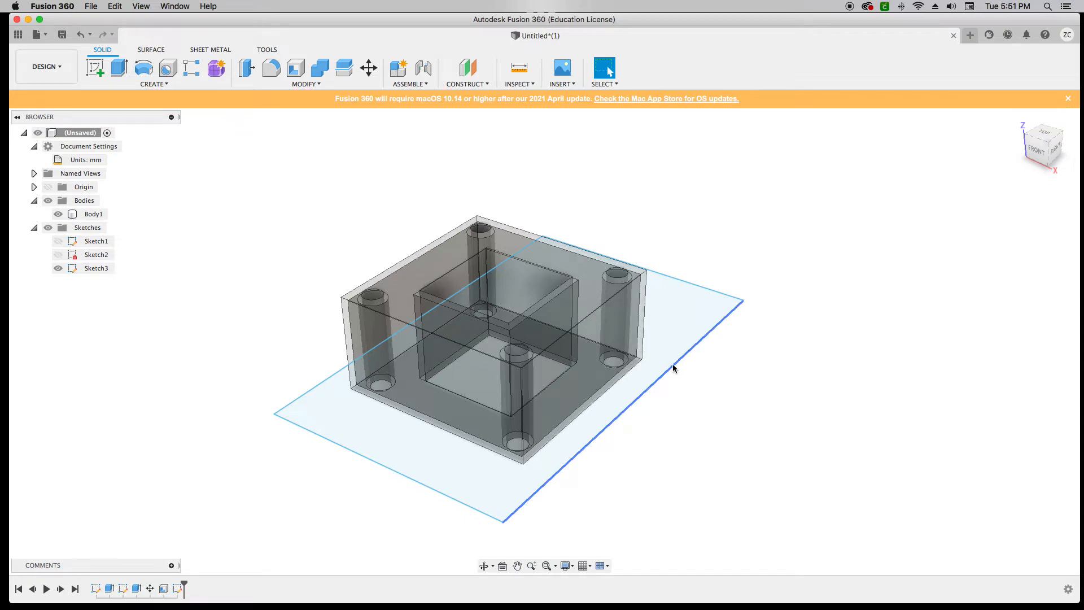
# Step: Extrude the large rectangle 1 mm upward as a new body
pyautogui.press('e')
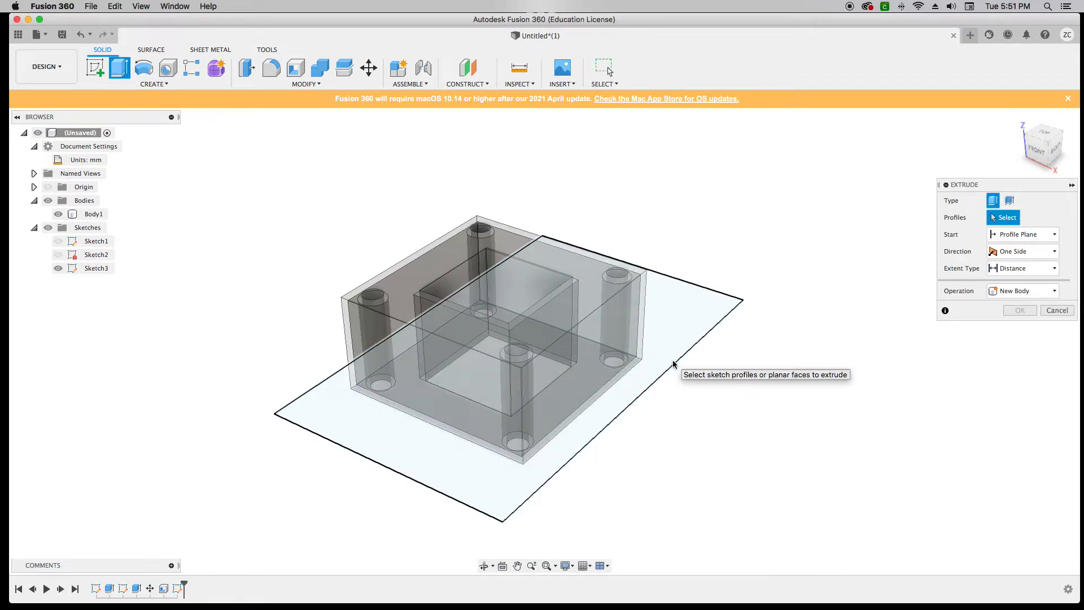
pyautogui.click(674, 342)
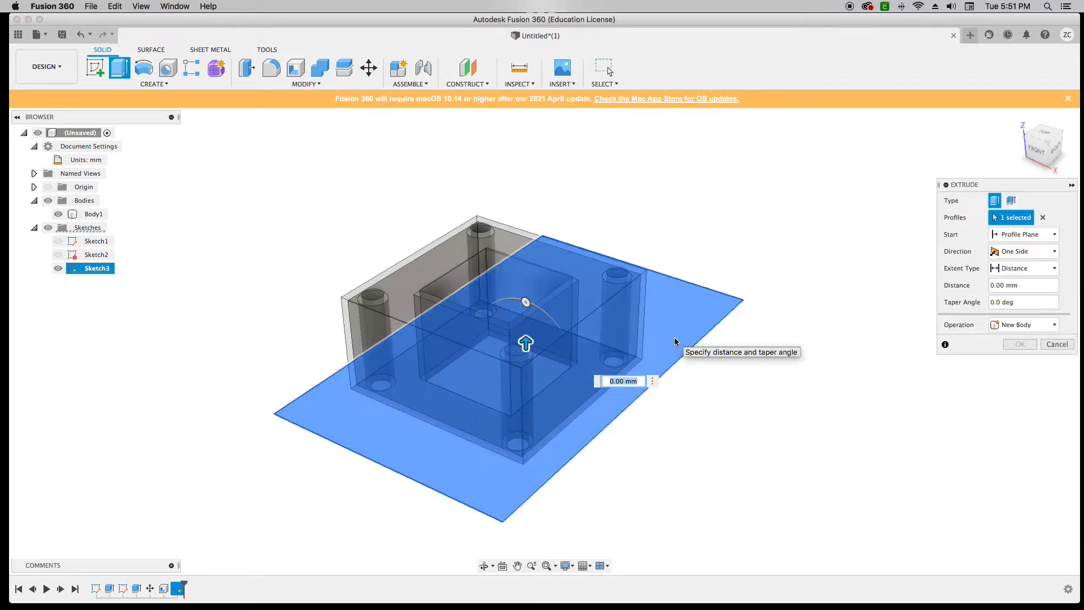
pyautogui.write('1')
pyautogui.press('Return')
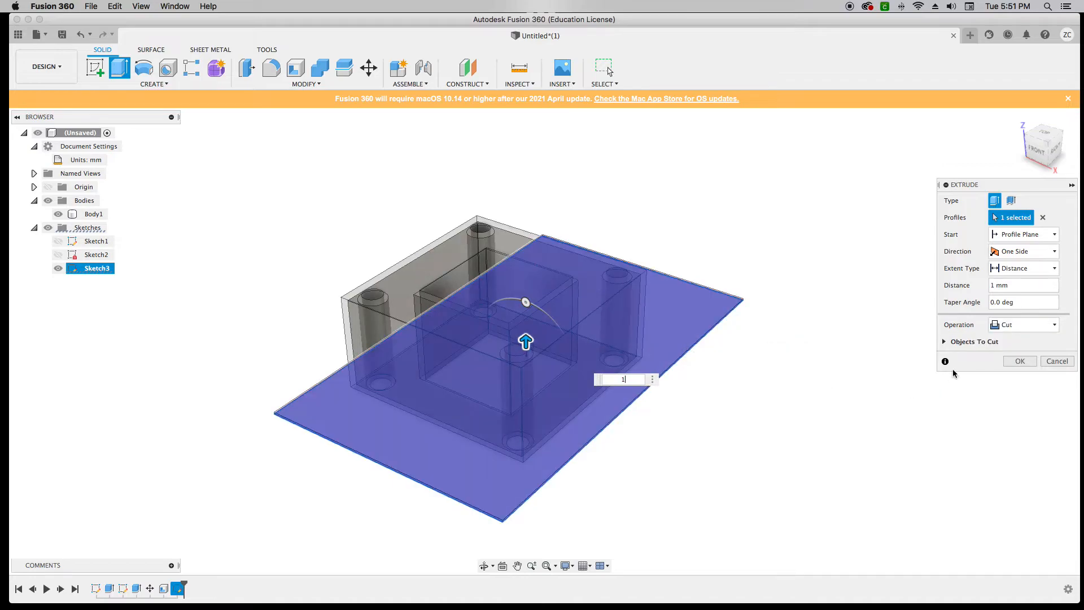
pyautogui.click(1018, 332)
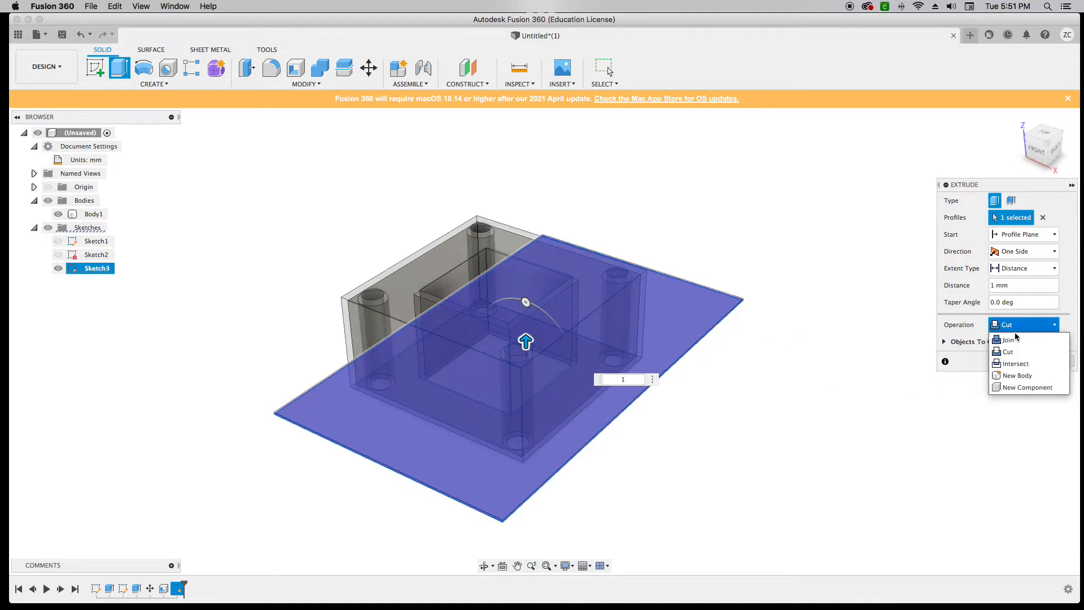
pyautogui.click(1018, 379)
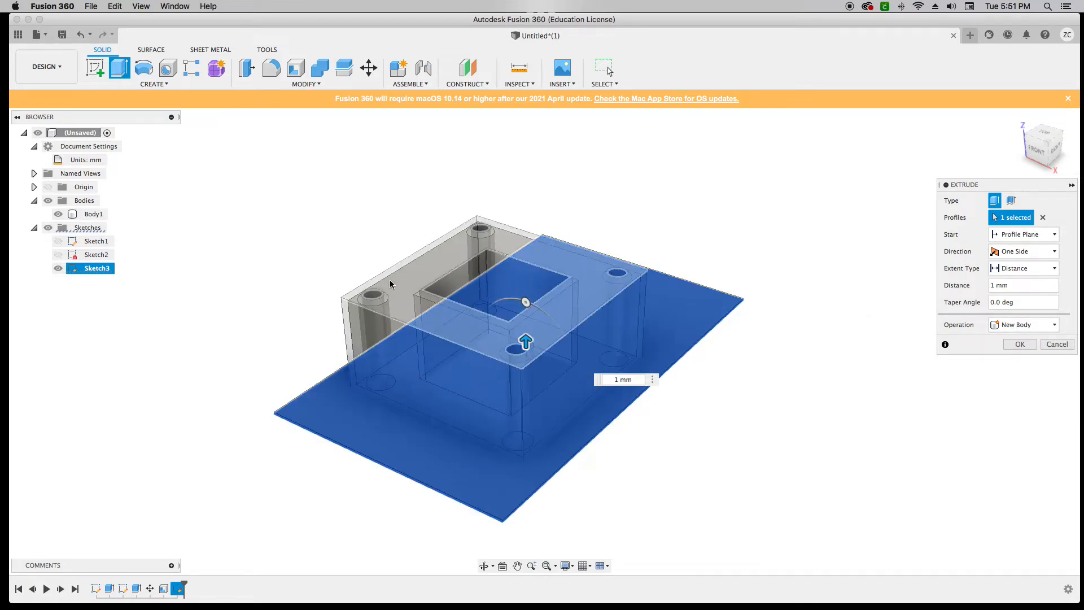
pyautogui.click(1020, 344)
# Step: Move the thin plate body 25 mm up along Z to the block's mid-height using Move/Copy
pyautogui.moveTo(1035, 149)
pyautogui.mouseDown()
pyautogui.moveTo(1067, 114)
pyautogui.moveTo(1078, 116)
pyautogui.moveTo(1019, 125)
pyautogui.moveTo(1024, 139)
pyautogui.mouseUp()
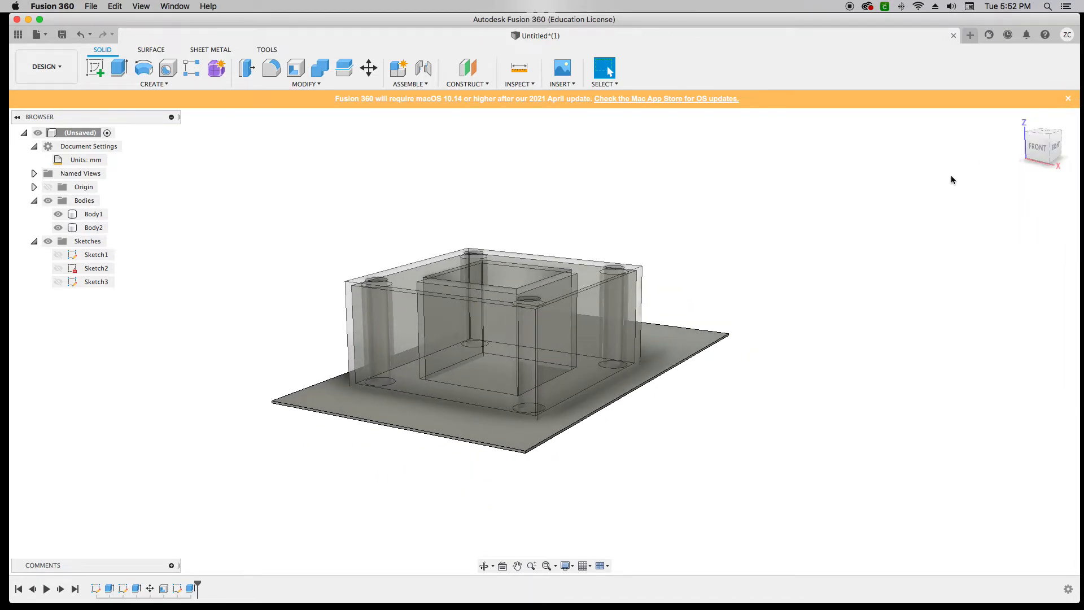
pyautogui.click(368, 68)
pyautogui.click(316, 398)
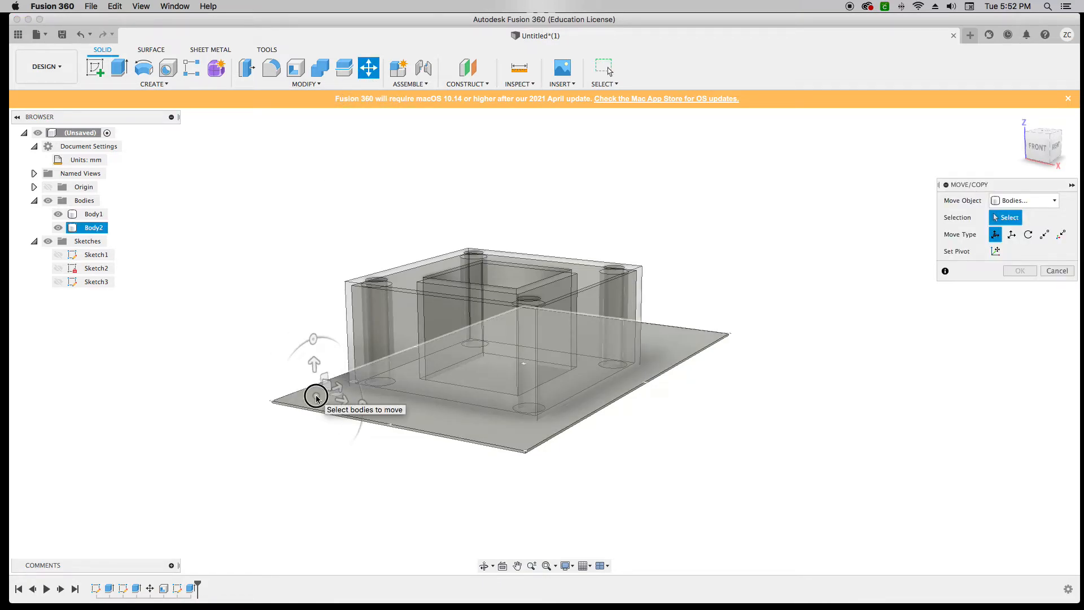
pyautogui.click(322, 394)
pyautogui.moveTo(314, 362); pyautogui.dragTo(311, 298)
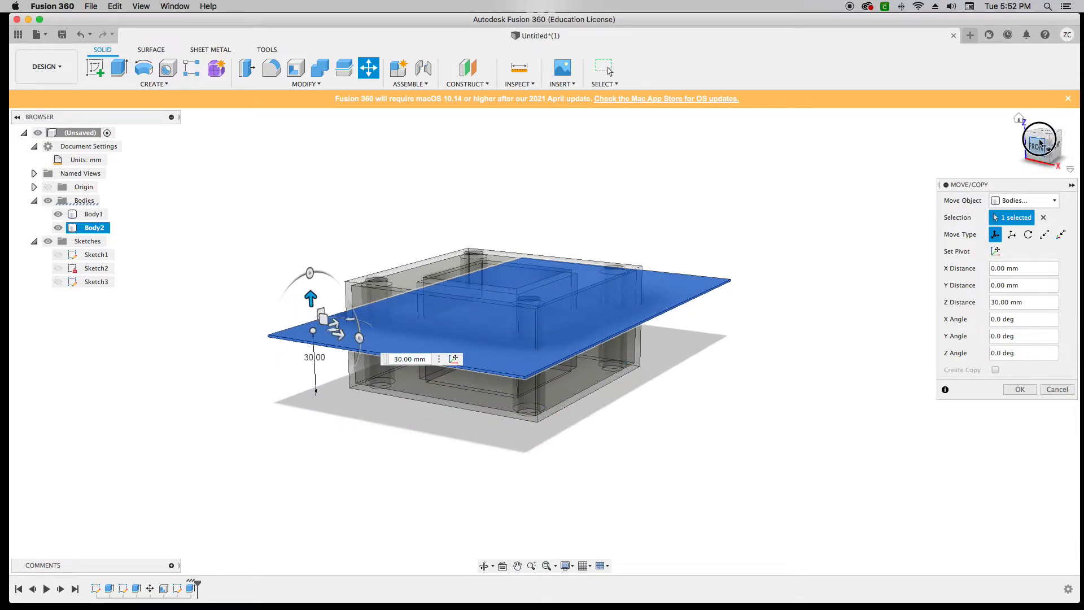
pyautogui.click(1037, 146)
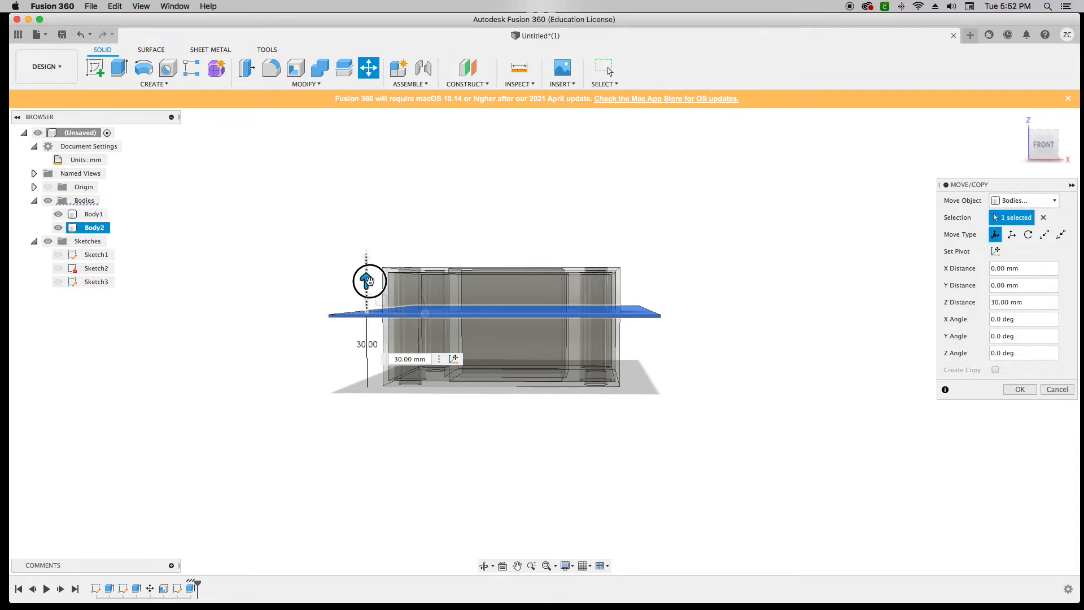
pyautogui.moveTo(367, 281); pyautogui.dragTo(368, 291)
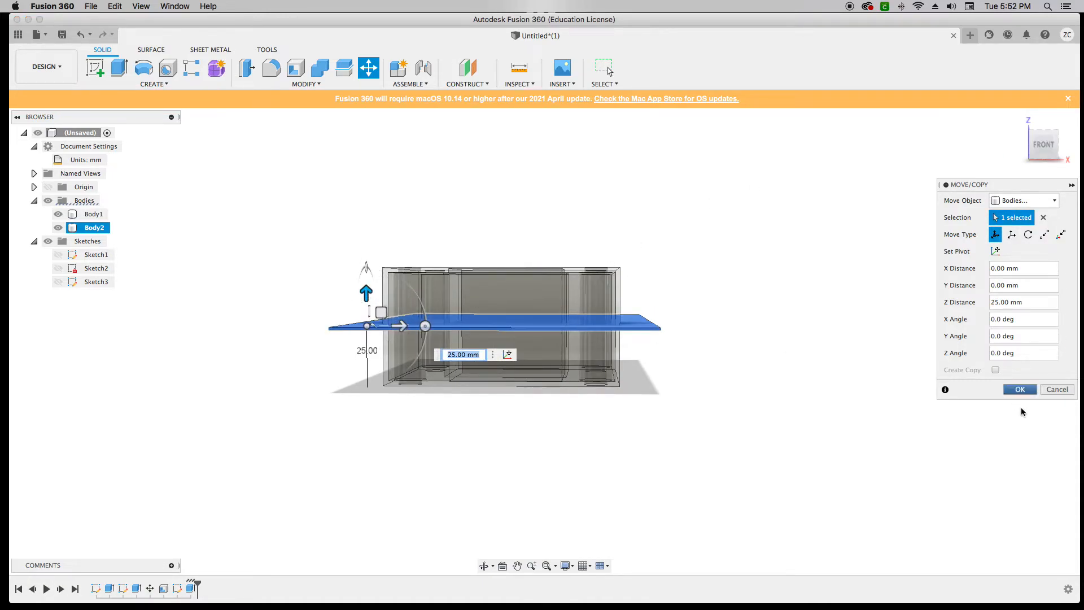
pyautogui.click(1026, 390)
# Step: Split the shelled block body using the thin plate as the splitting tool, with the splitting tool extended
pyautogui.moveTo(1059, 145)
pyautogui.keyDown('shift'); pyautogui.mouseDown(button='middle')
pyautogui.moveTo(999, 176)
pyautogui.moveTo(959, 166)
pyautogui.mouseUp(button='middle'); pyautogui.keyUp('shift')
pyautogui.moveTo(958, 167); pyautogui.dragTo(953, 147)
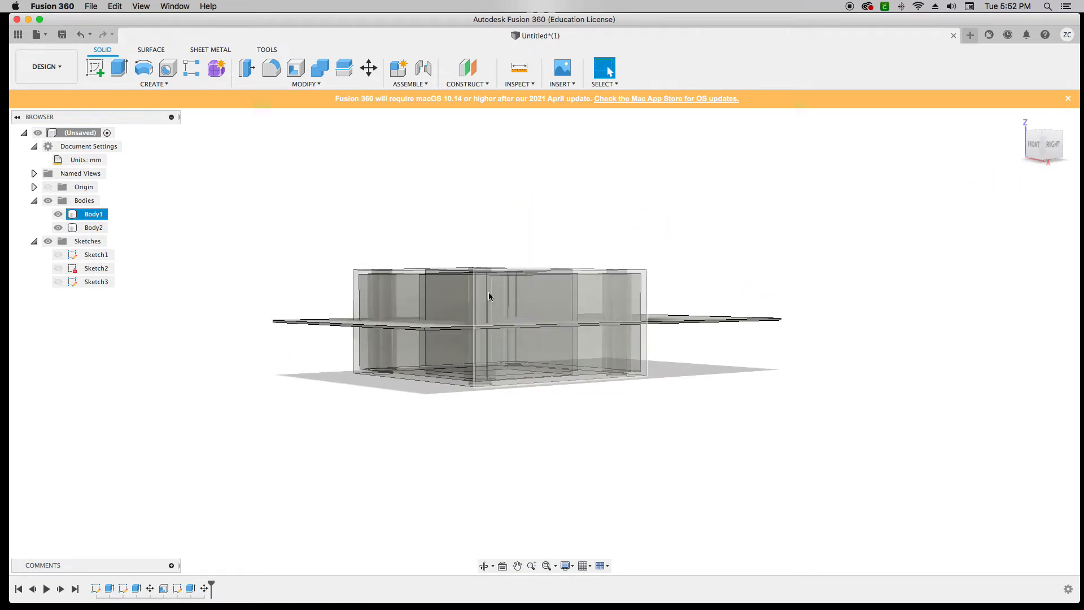
pyautogui.click(1035, 137)
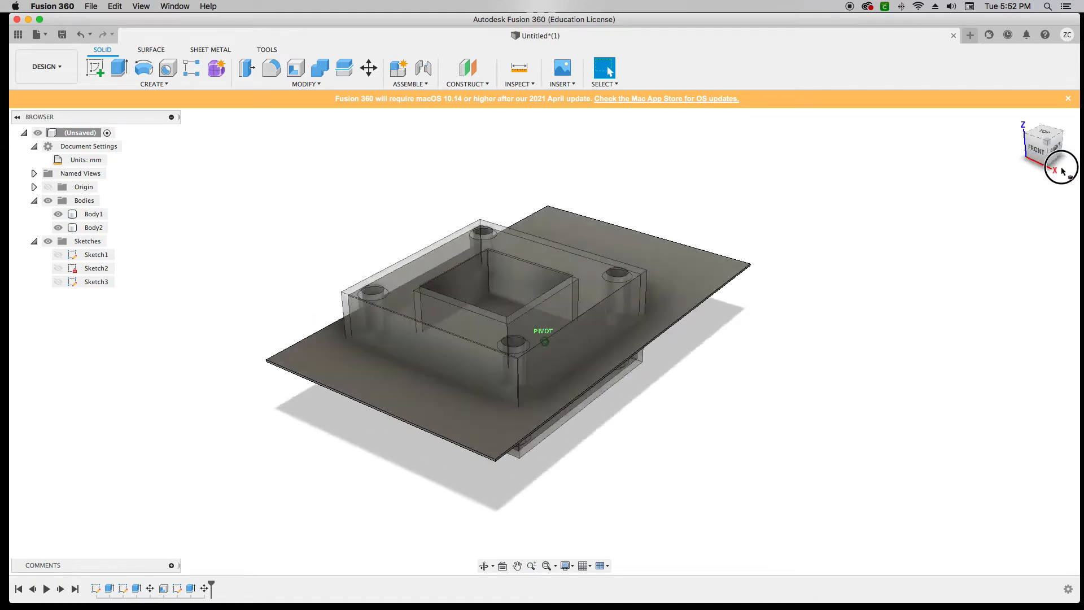
pyautogui.click(344, 68)
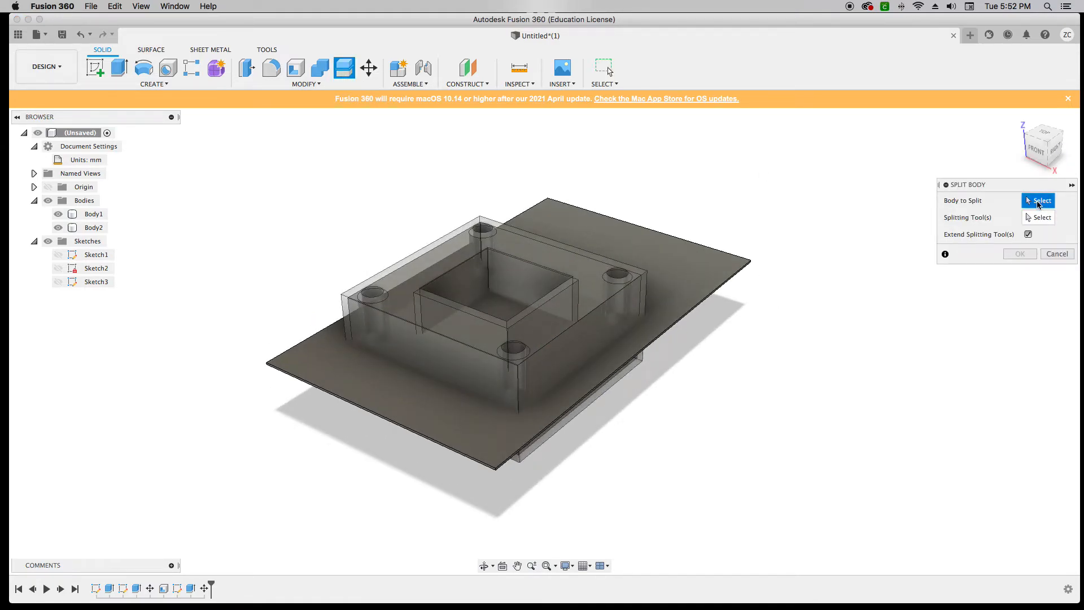
pyautogui.click(585, 269)
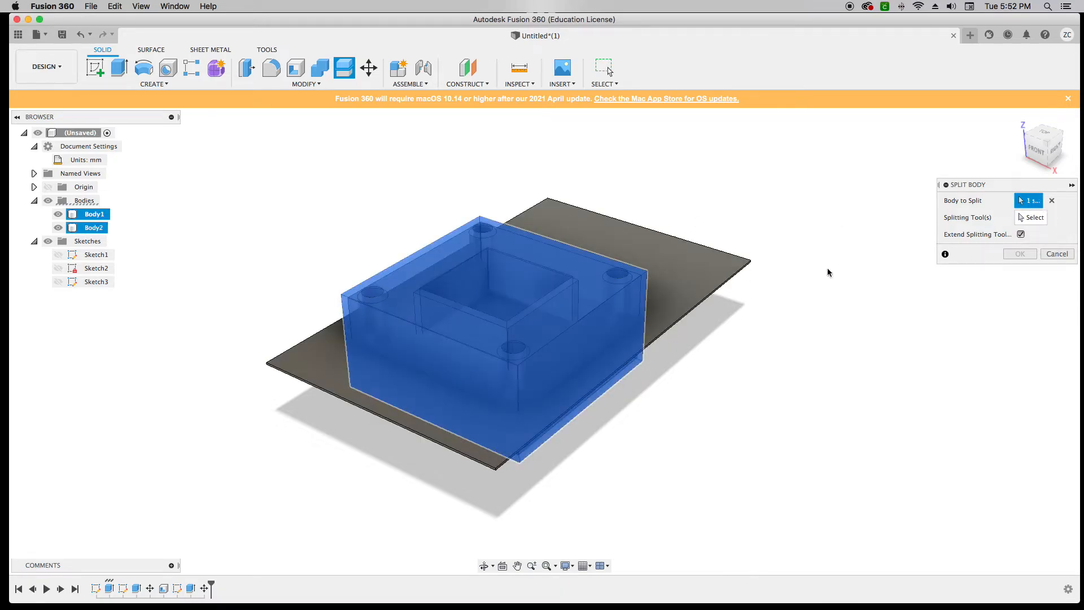
pyautogui.click(1039, 220)
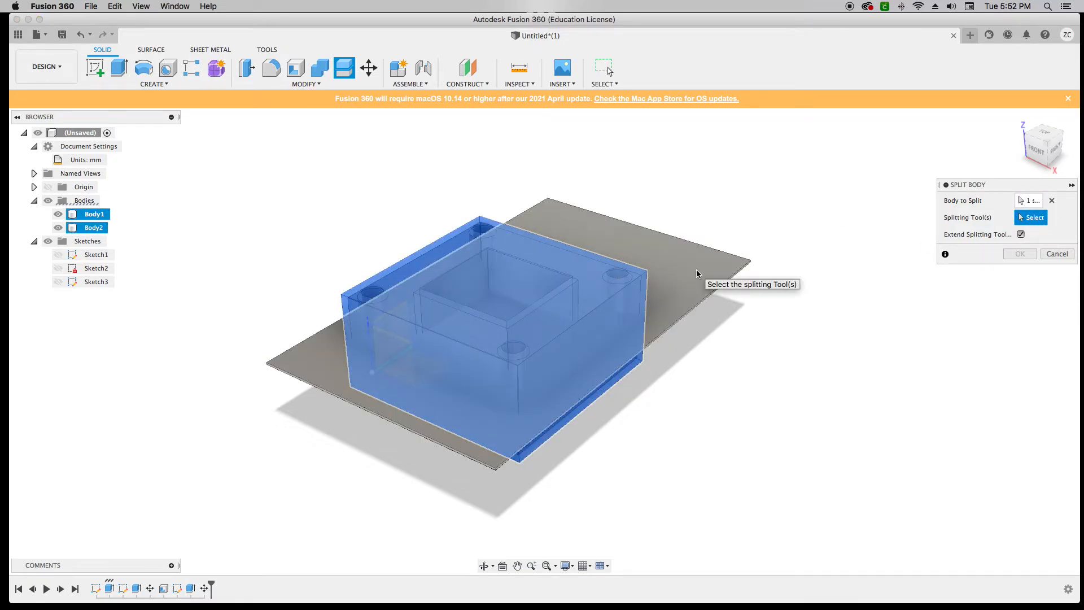
pyautogui.click(697, 275)
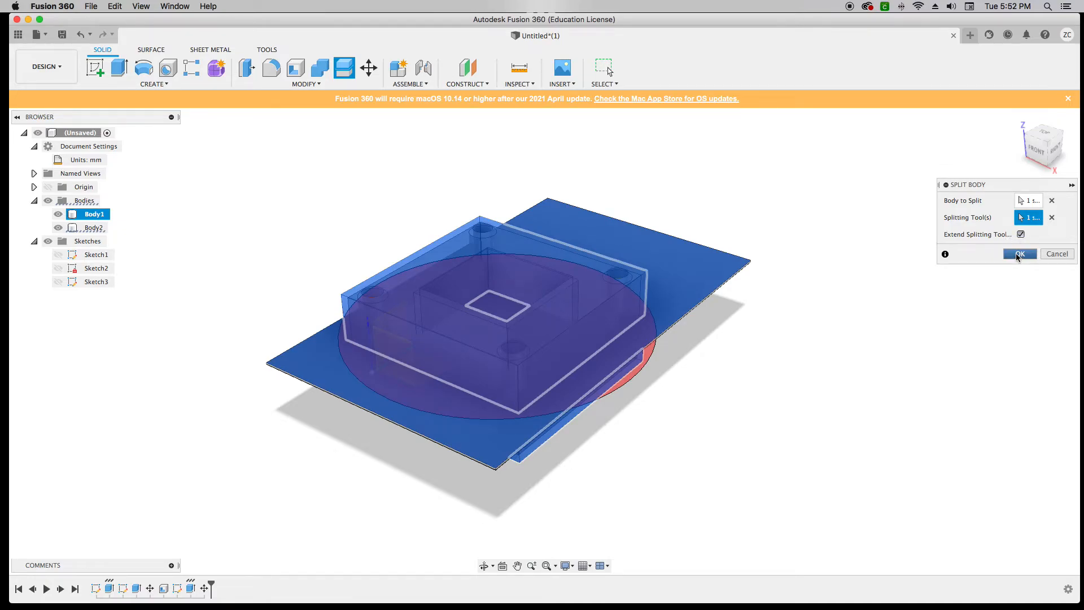
pyautogui.click(1017, 255)
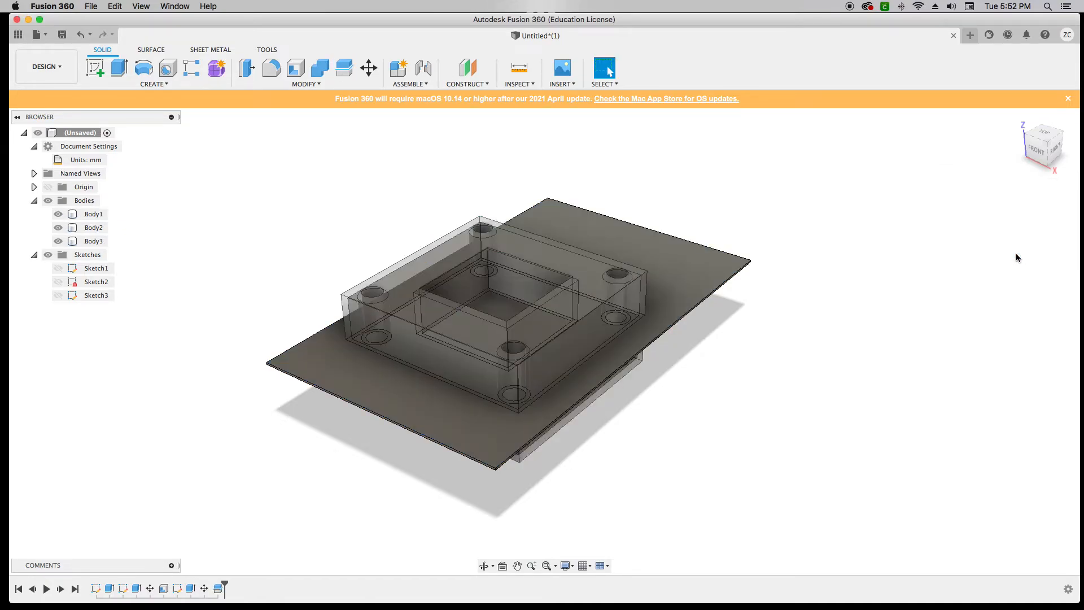
# Step: Hide the thin plate body used as the splitting tool
pyautogui.click(74, 228)
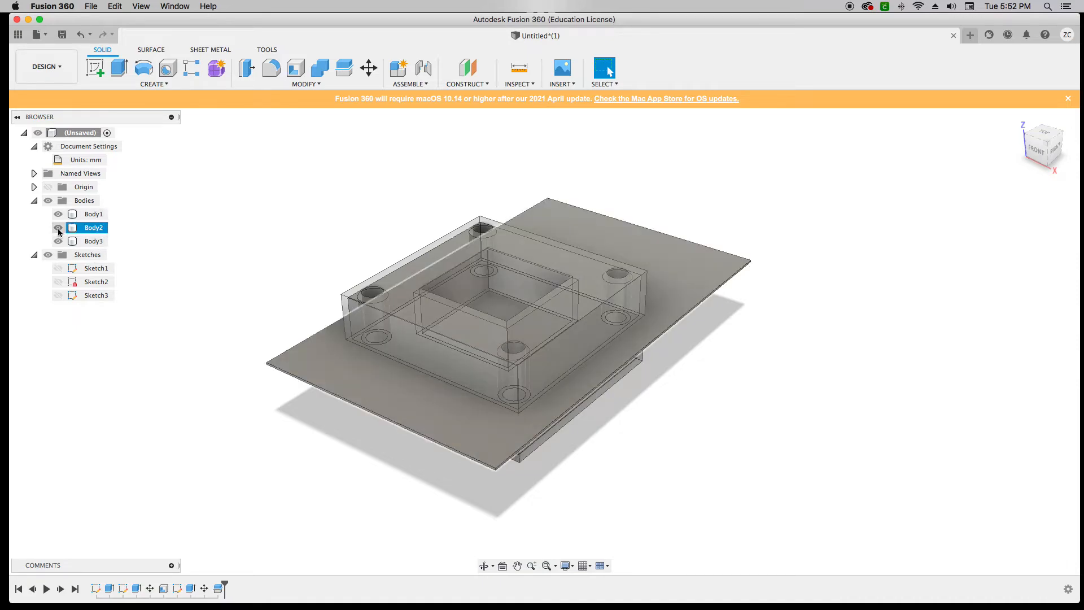
pyautogui.click(58, 228)
pyautogui.click(58, 229)
pyautogui.click(59, 229)
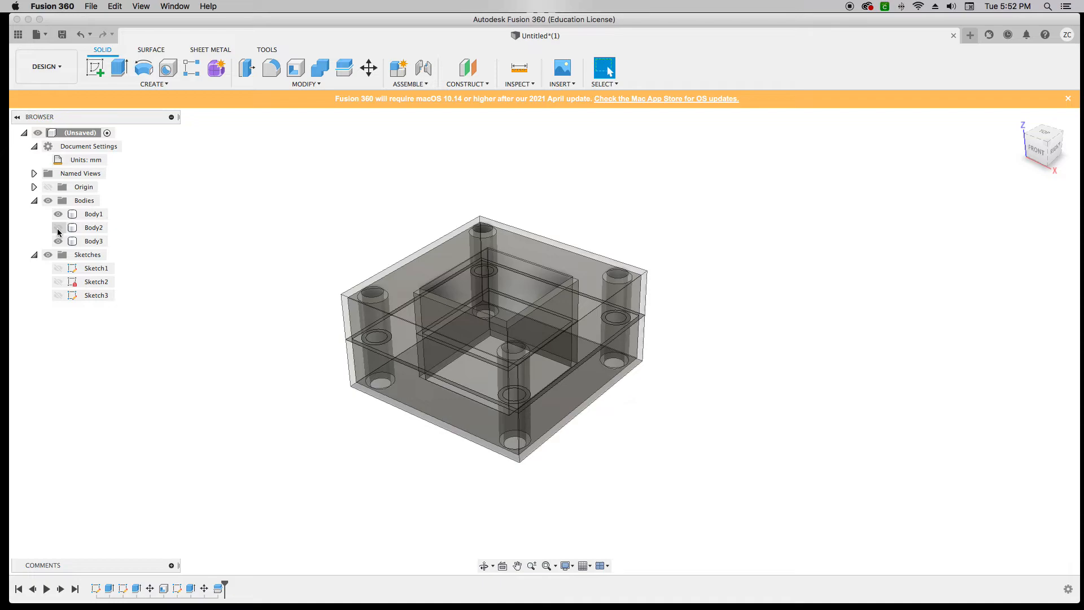
# Step: Toggle the visibility of the two block halves, leaving the upper half hidden and the hollow lower half shown
pyautogui.click(58, 215)
pyautogui.click(58, 214)
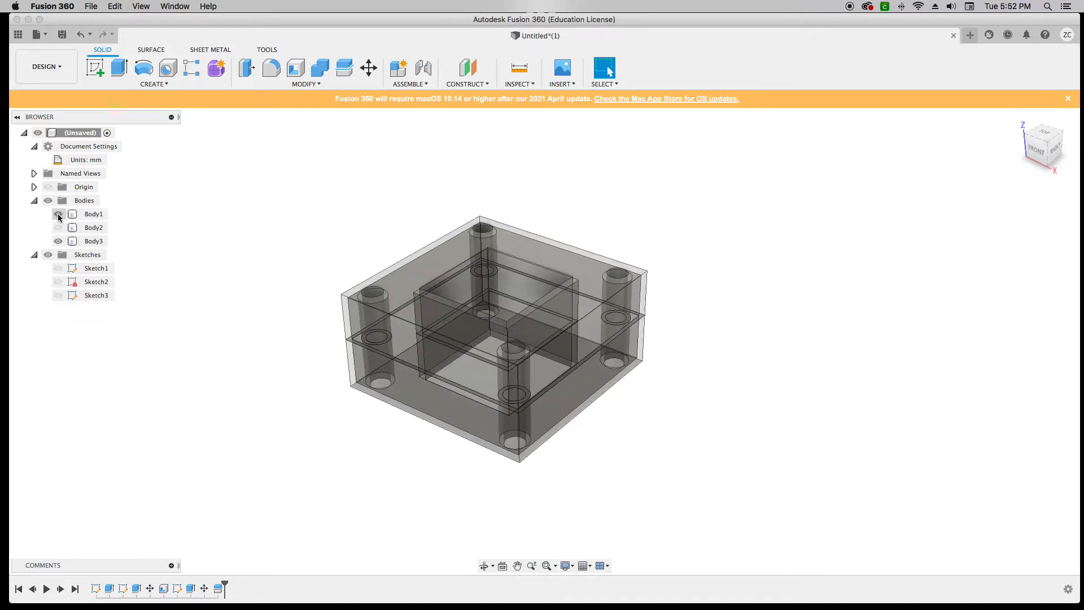
pyautogui.click(58, 241)
pyautogui.click(58, 242)
pyautogui.click(59, 242)
pyautogui.moveTo(1042, 146)
pyautogui.mouseDown()
pyautogui.moveTo(1037, 201)
pyautogui.moveTo(1024, 151)
pyautogui.mouseUp()
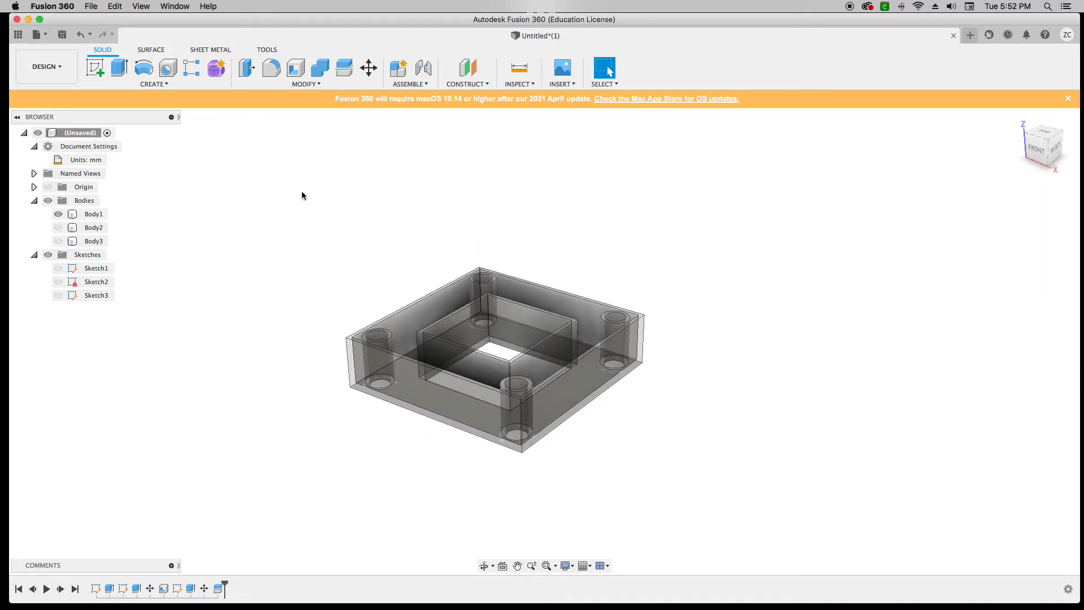
# Step: Show the upper block half again and set the lower half's opacity to 100%
pyautogui.click(58, 241)
pyautogui.moveTo(1038, 151); pyautogui.dragTo(1045, 151)
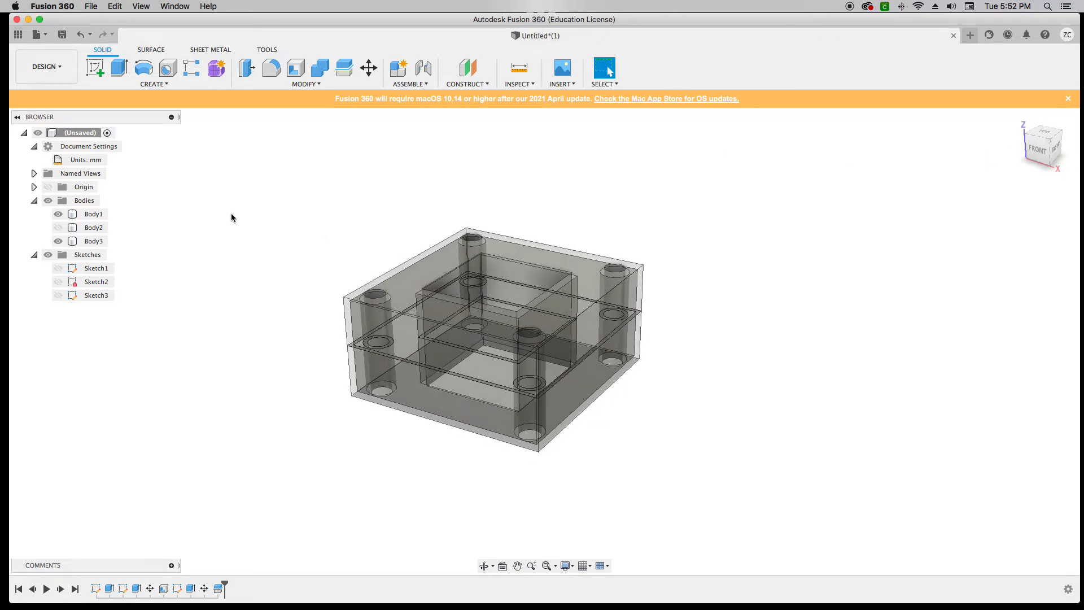
pyautogui.rightClick(89, 213)
pyautogui.moveTo(151, 435)
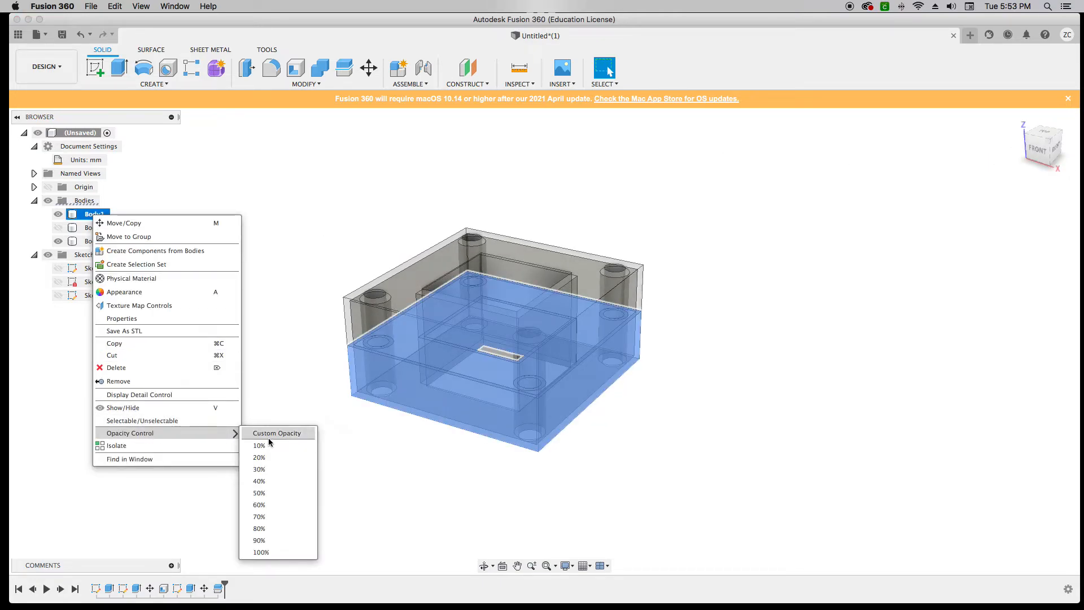
pyautogui.click(285, 554)
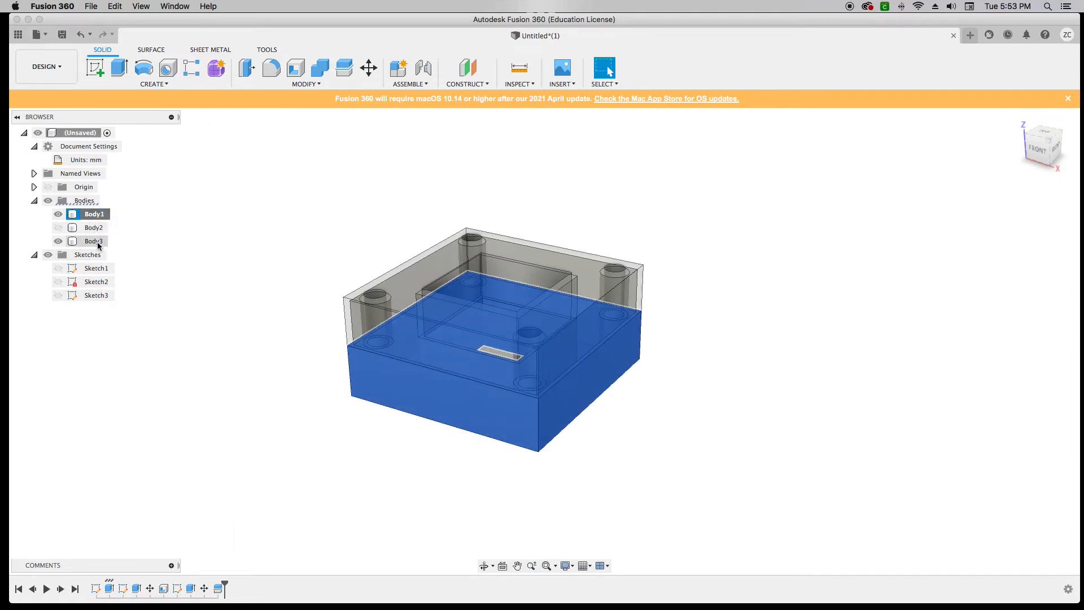
# Step: Set the upper block half's opacity to 100%
pyautogui.click(93, 241)
pyautogui.rightClick(96, 243)
pyautogui.moveTo(169, 461)
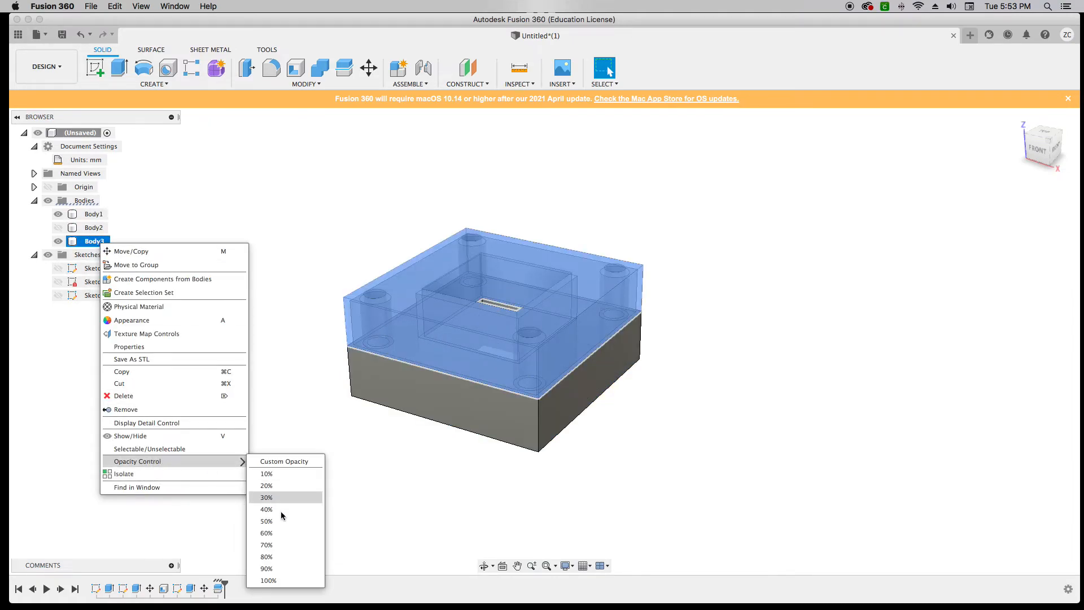
pyautogui.click(277, 579)
pyautogui.click(920, 182)
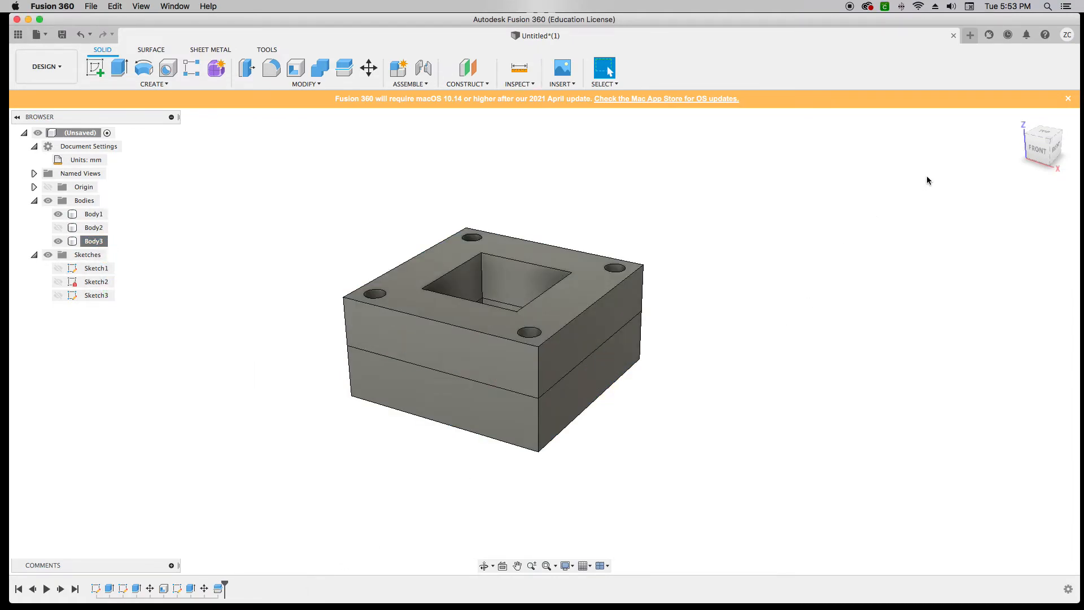
pyautogui.moveTo(1030, 164)
pyautogui.keyDown('shift'); pyautogui.mouseDown(button='middle')
pyautogui.moveTo(1035, 194)
pyautogui.moveTo(1029, 164)
pyautogui.mouseUp(button='middle'); pyautogui.keyUp('shift')
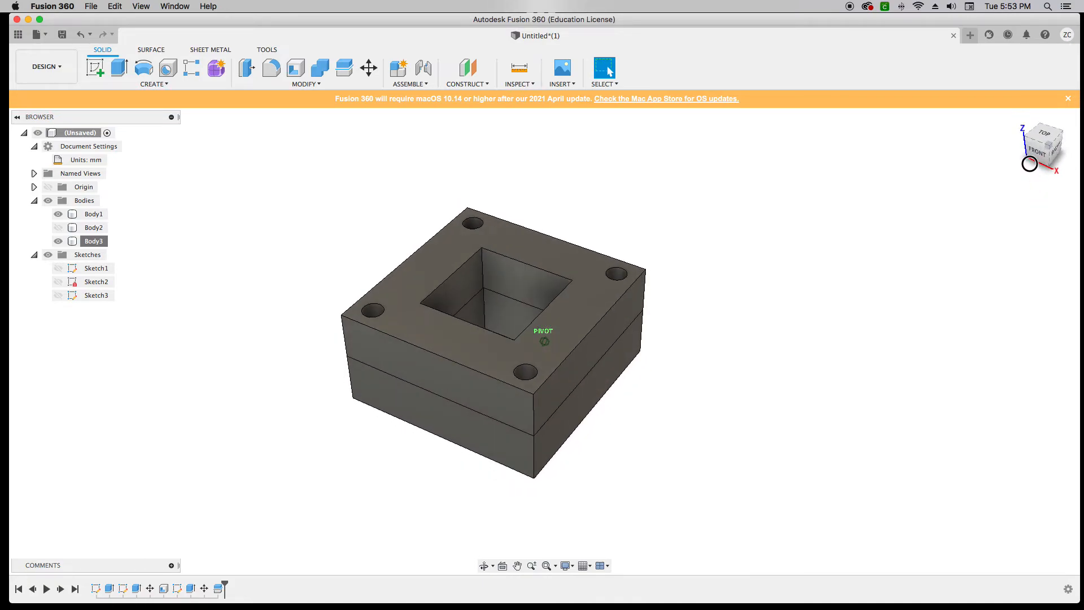
pyautogui.moveTo(1030, 164); pyautogui.dragTo(1035, 154)
# Step: Flip the upper half over so its hollow side faces up, and move it 10 mm along X away from the lower half
pyautogui.click(58, 214)
pyautogui.click(58, 214)
pyautogui.click(92, 241)
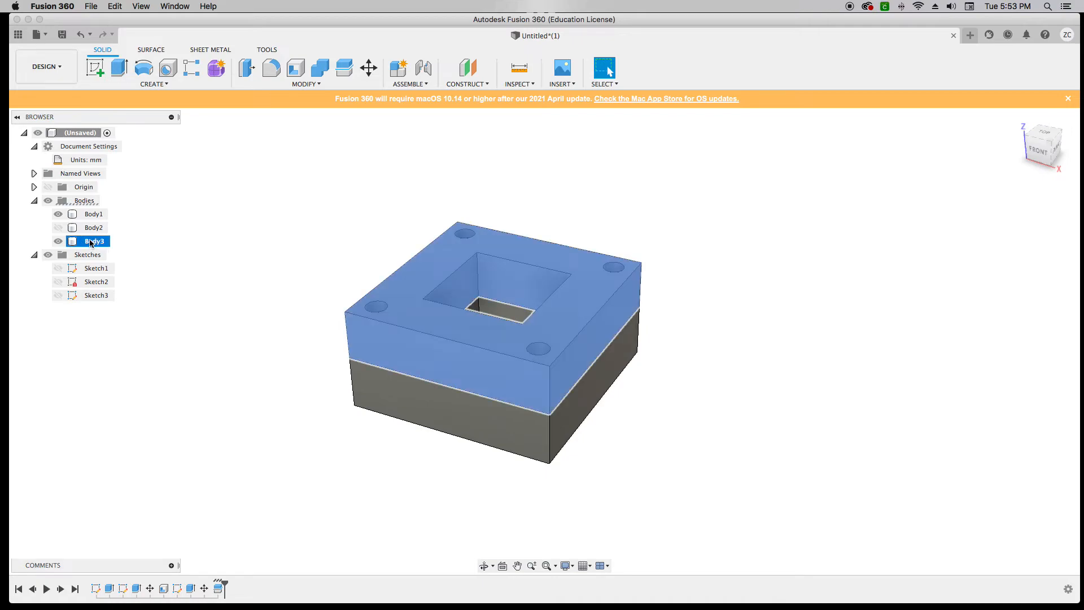
pyautogui.click(367, 69)
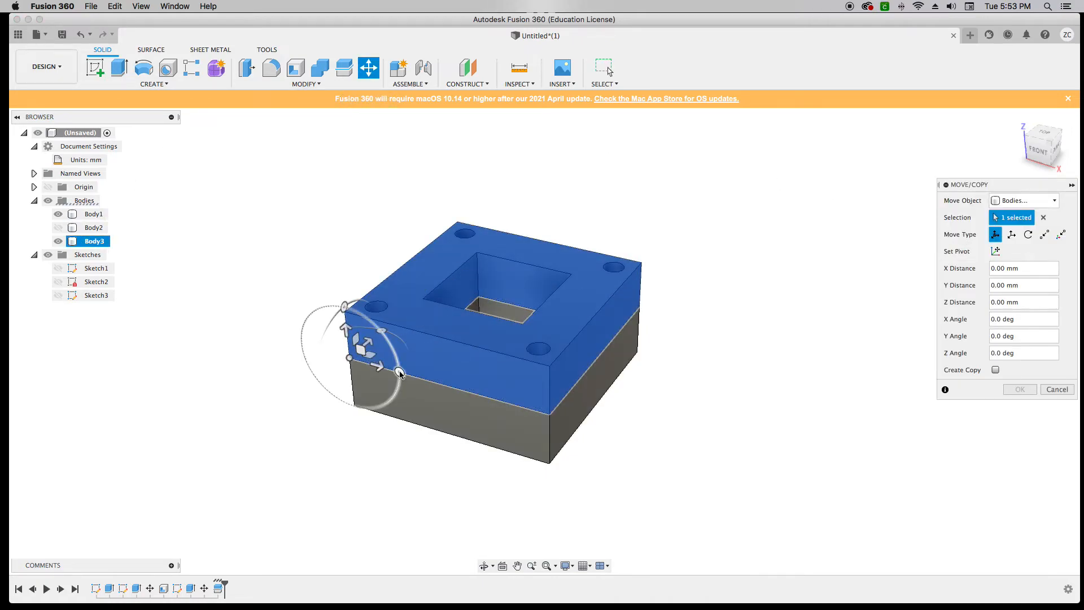
pyautogui.moveTo(399, 373); pyautogui.dragTo(305, 346)
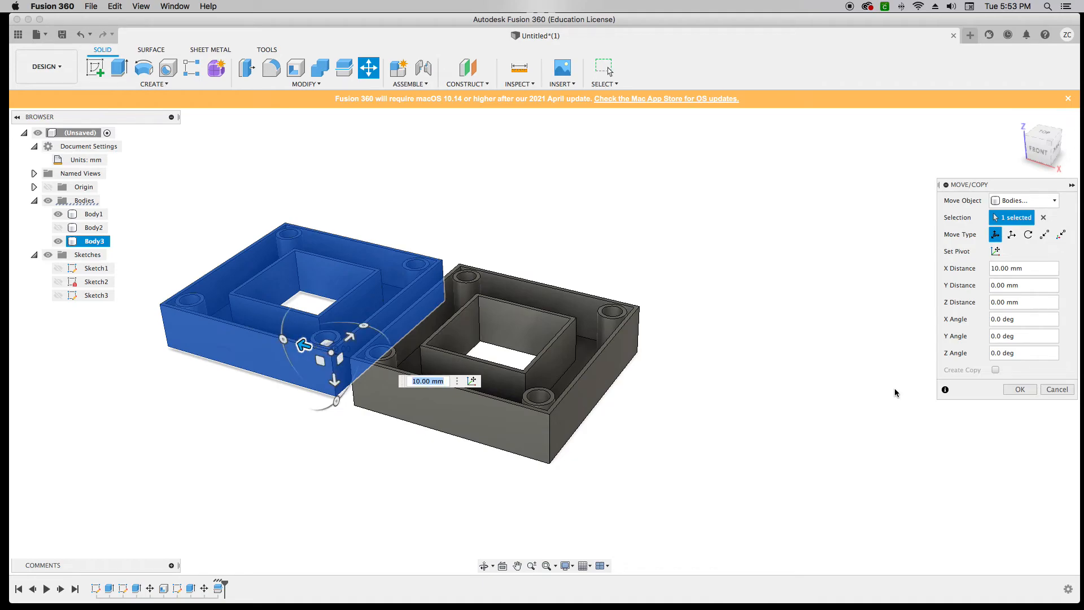
pyautogui.click(1019, 389)
# Step: Start a constant-radius Fillet on the four outer edges of the lower half's underside
pyautogui.moveTo(1036, 156)
pyautogui.keyDown('shift'); pyautogui.mouseDown(button='middle')
pyautogui.moveTo(1048, 208)
pyautogui.moveTo(1043, 156)
pyautogui.mouseUp(button='middle'); pyautogui.keyUp('shift')
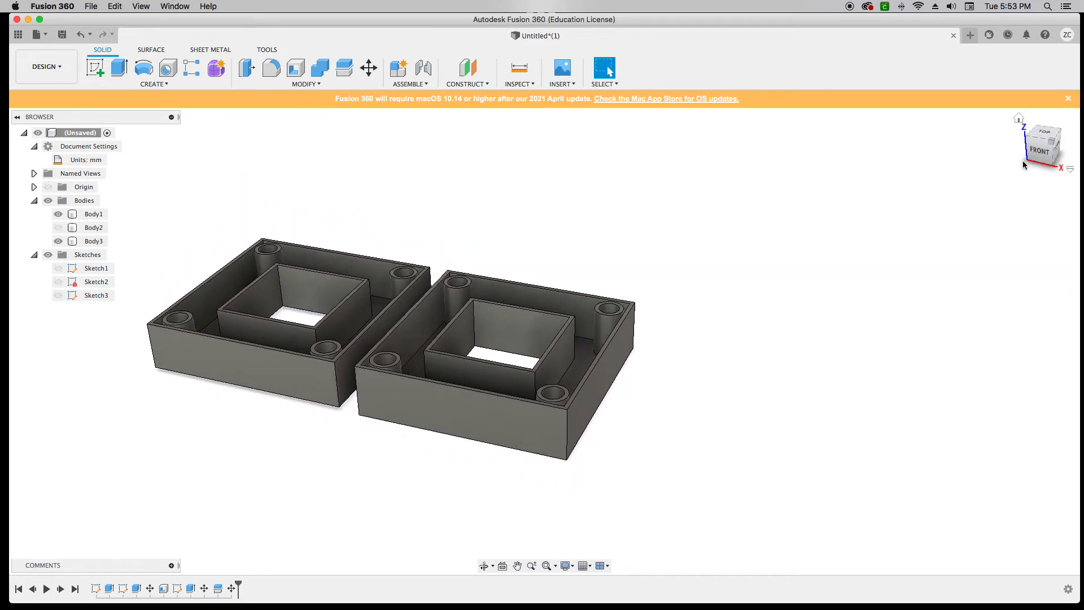
pyautogui.keyDown('shift'); pyautogui.moveTo(1033, 161); pyautogui.dragTo(1032, 72, button='middle'); pyautogui.keyUp('shift')
pyautogui.moveTo(1031, 72); pyautogui.dragTo(1041, 97)
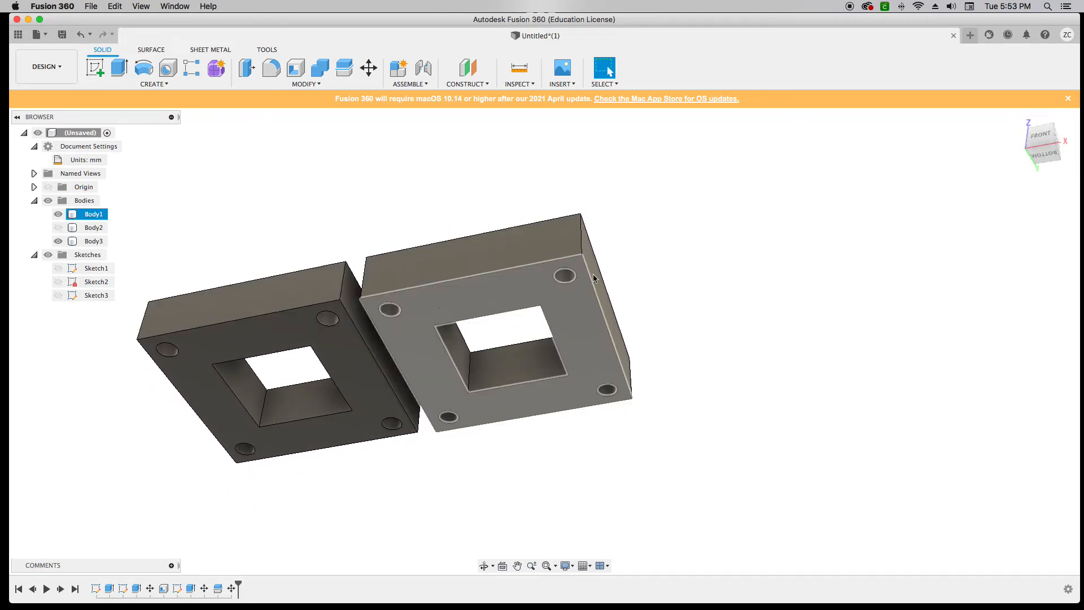
pyautogui.scroll(2, 39, 478)
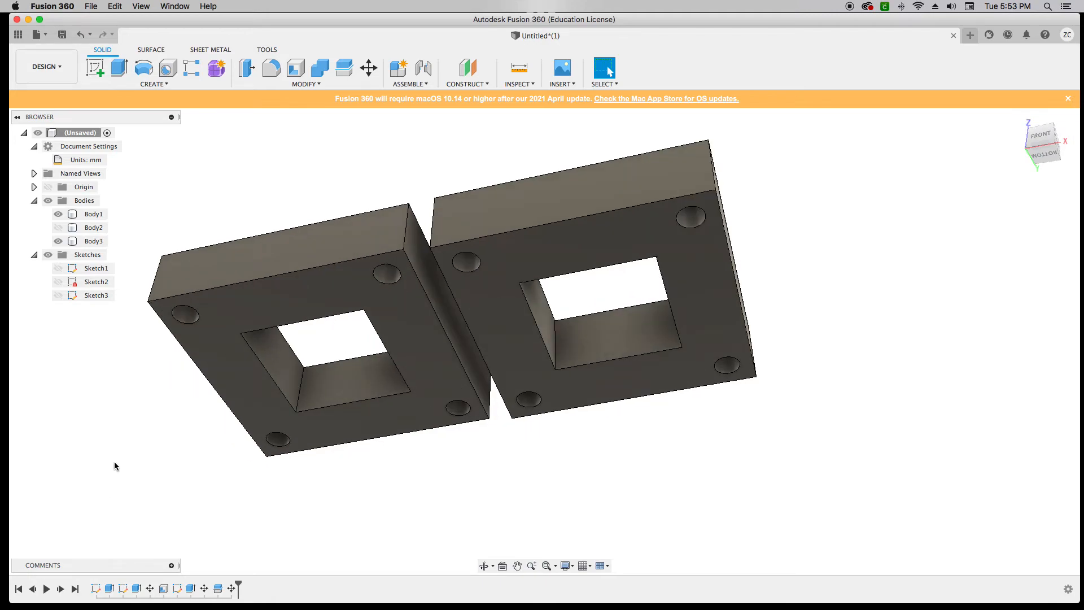
pyautogui.click(272, 69)
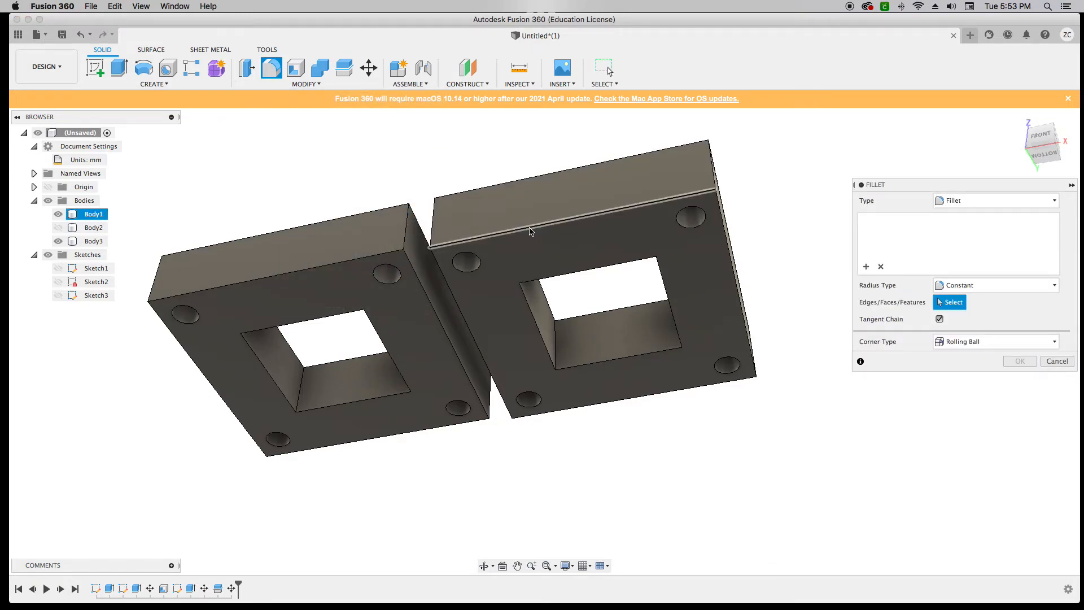
pyautogui.scroll(2, 533, 231)
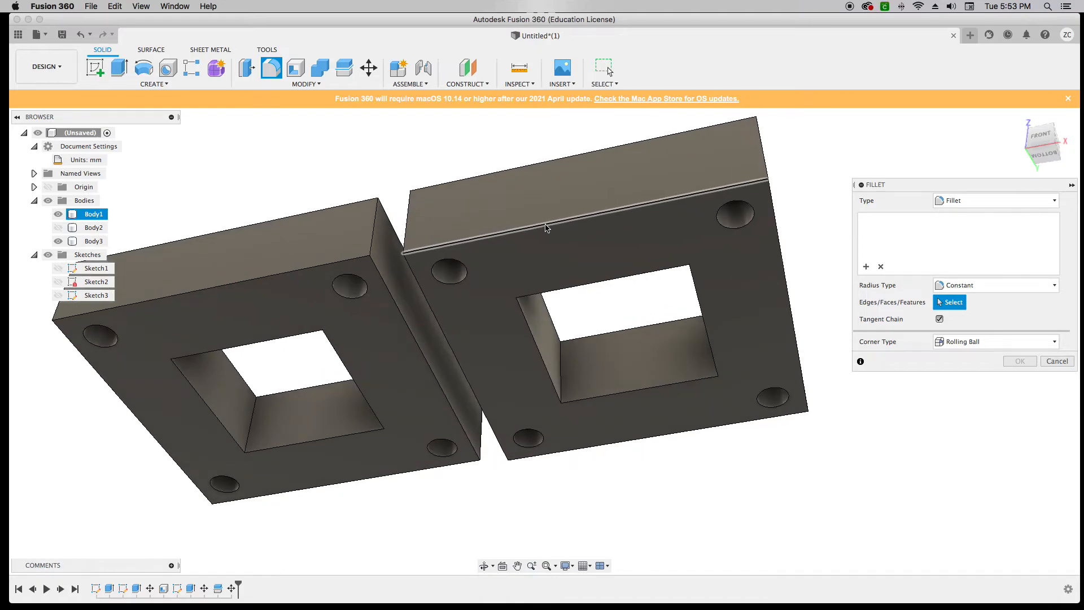
pyautogui.click(553, 228)
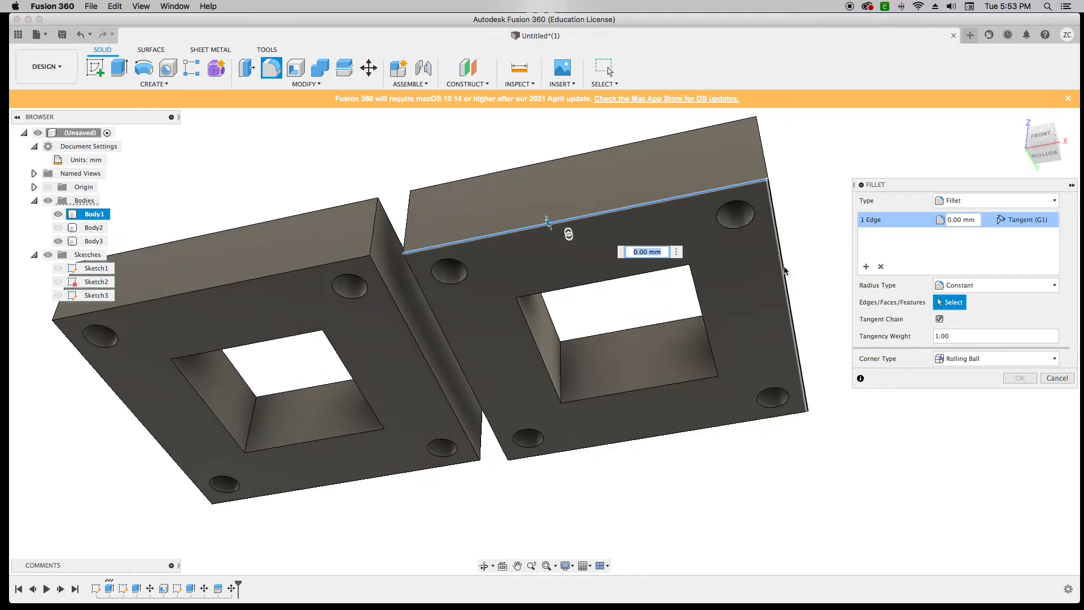
pyautogui.click(794, 338)
pyautogui.click(703, 427)
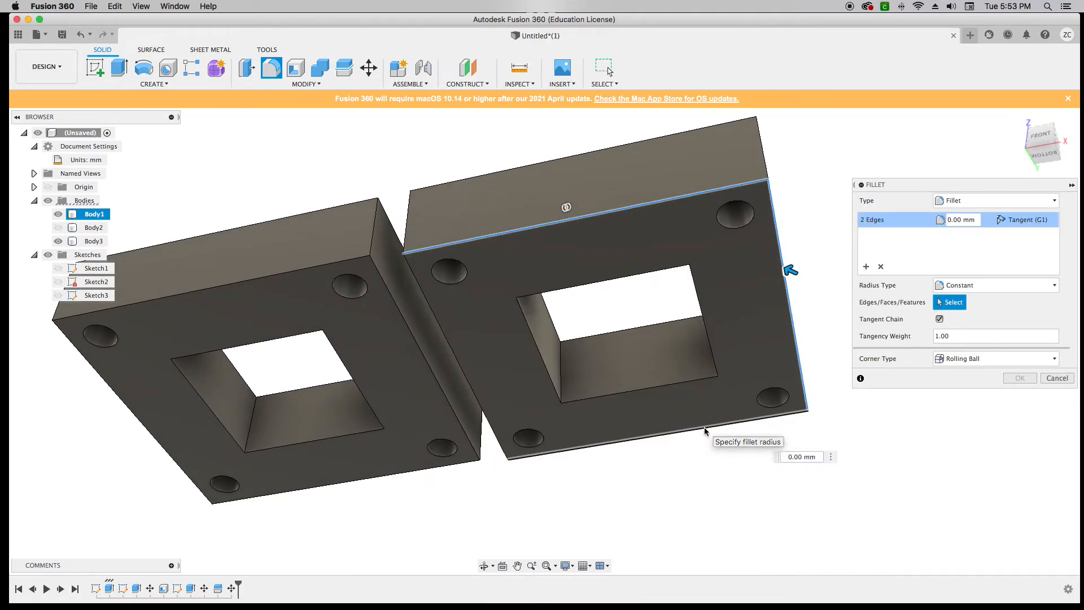
pyautogui.click(464, 376)
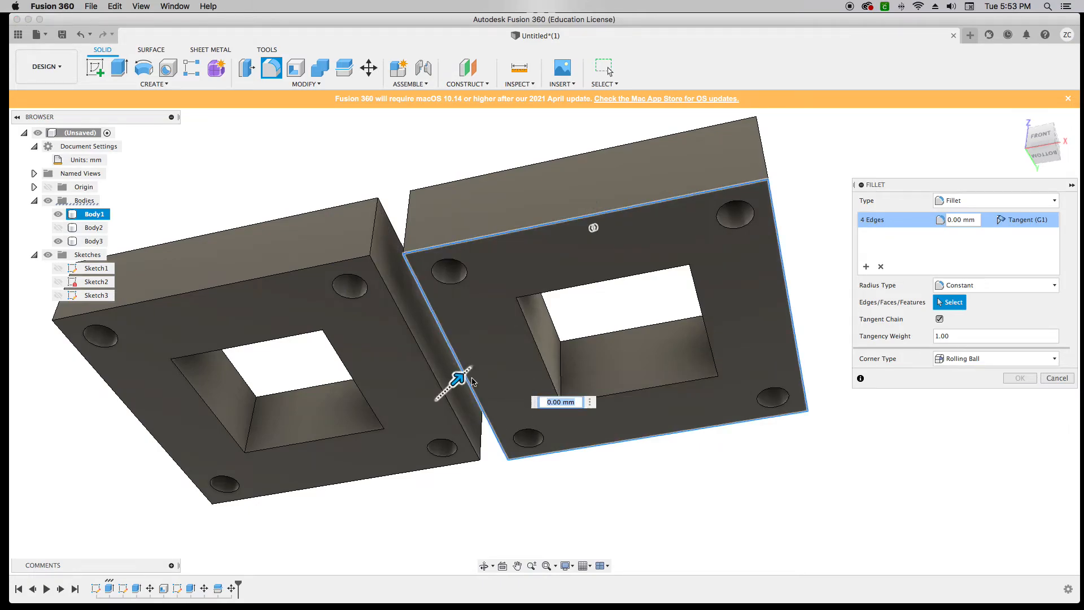
# Step: Preview fillet radii of 0.25, 1, 2 and 5 mm on the four underside edges
pyautogui.write('.25')
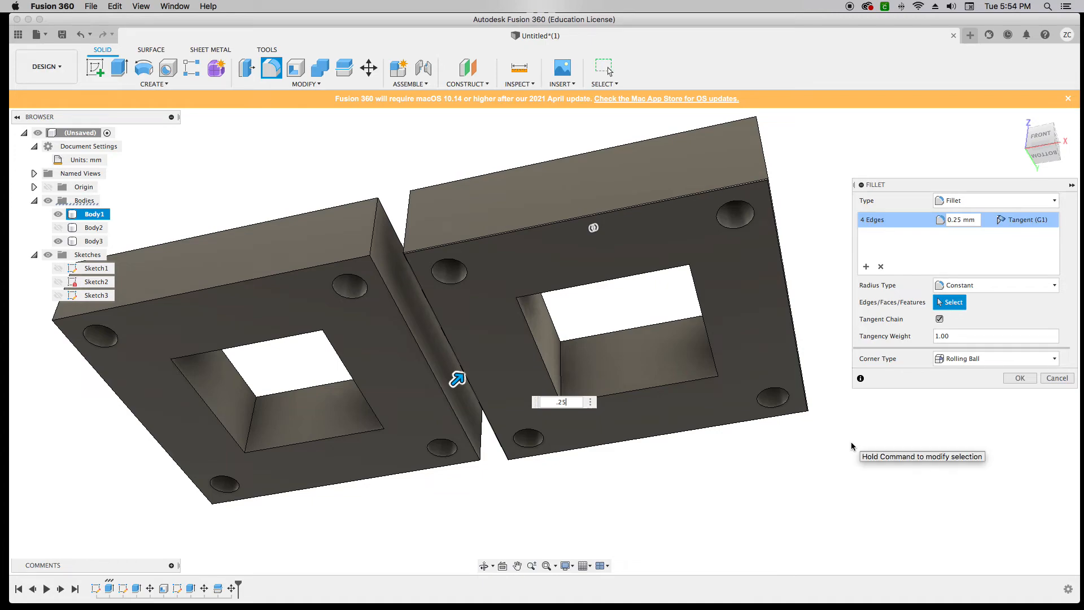
pyautogui.write('1')
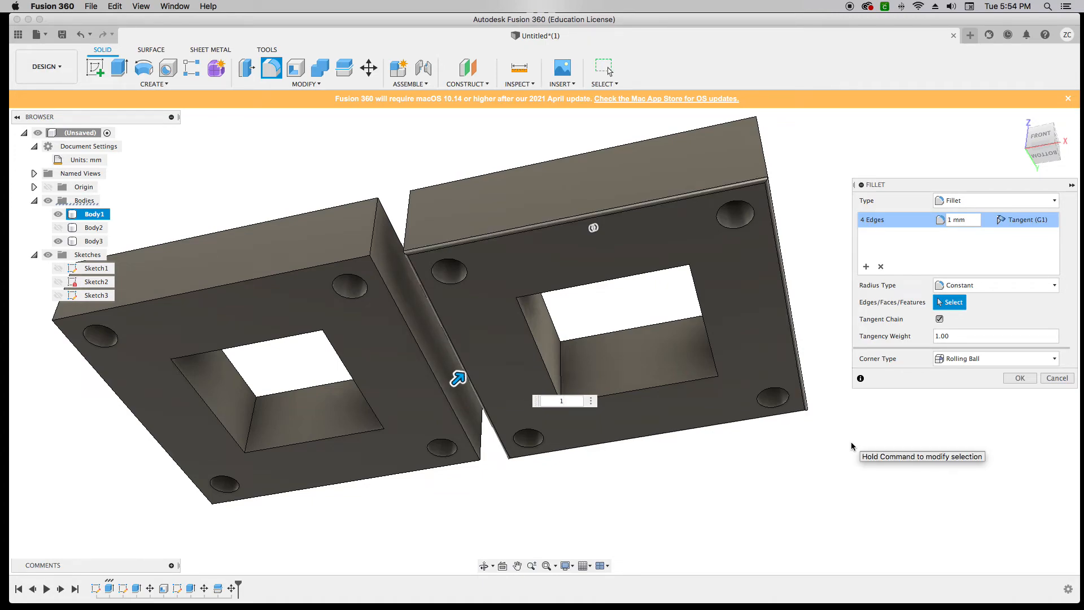
pyautogui.moveTo(1038, 138); pyautogui.dragTo(1009, 164)
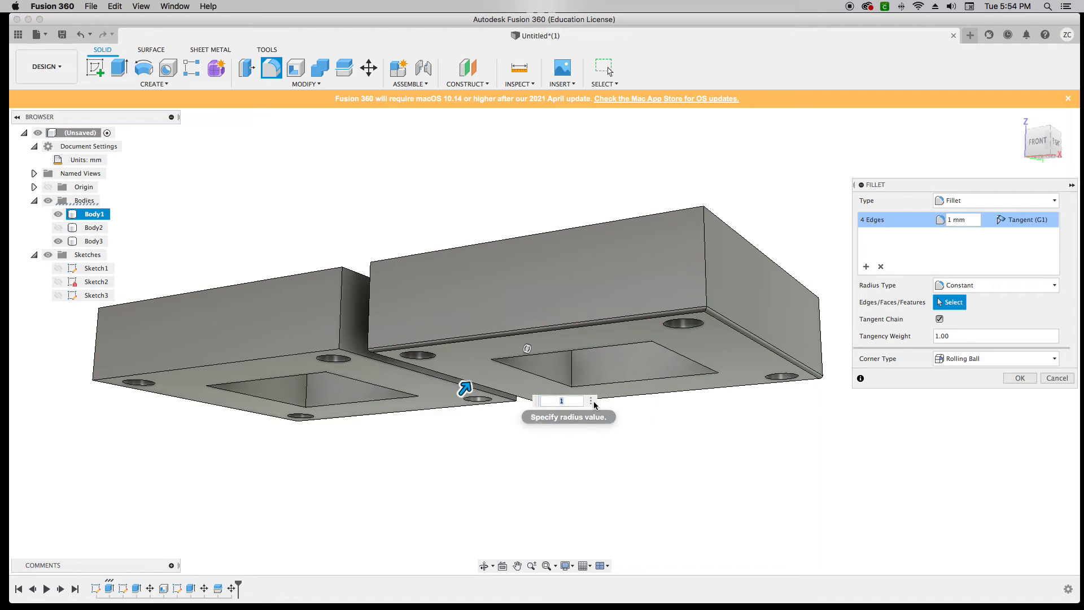
pyautogui.press('Return')
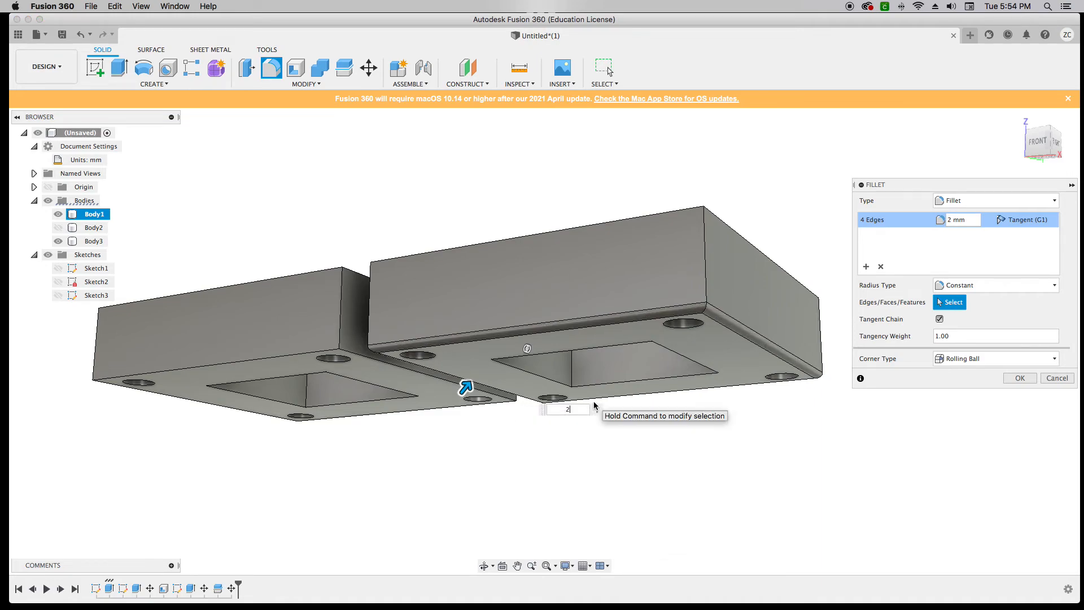
pyautogui.press('Return')
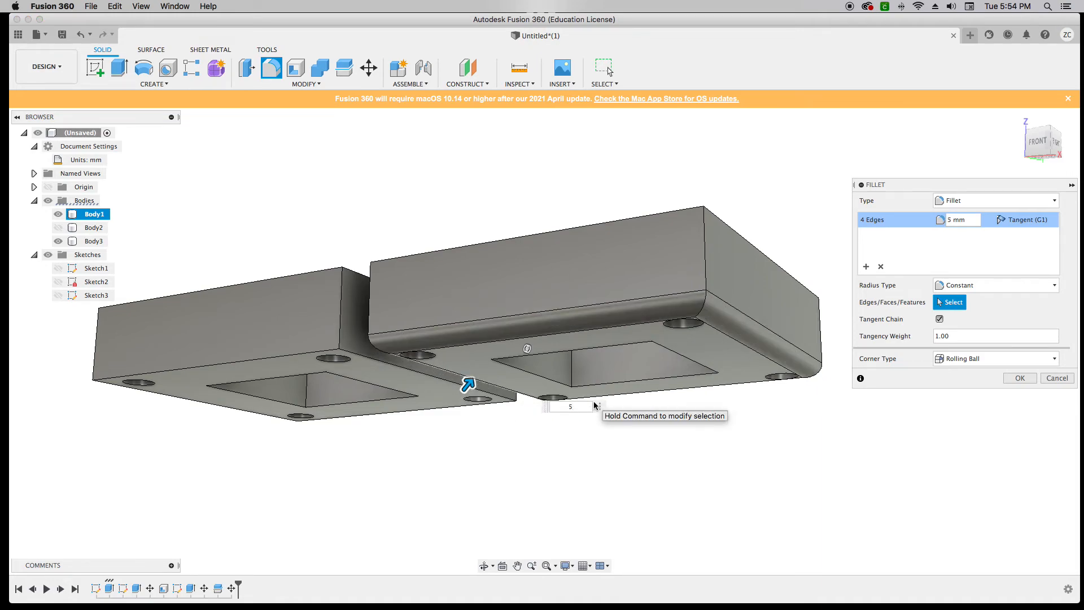
pyautogui.moveTo(1038, 121); pyautogui.dragTo(1030, 122)
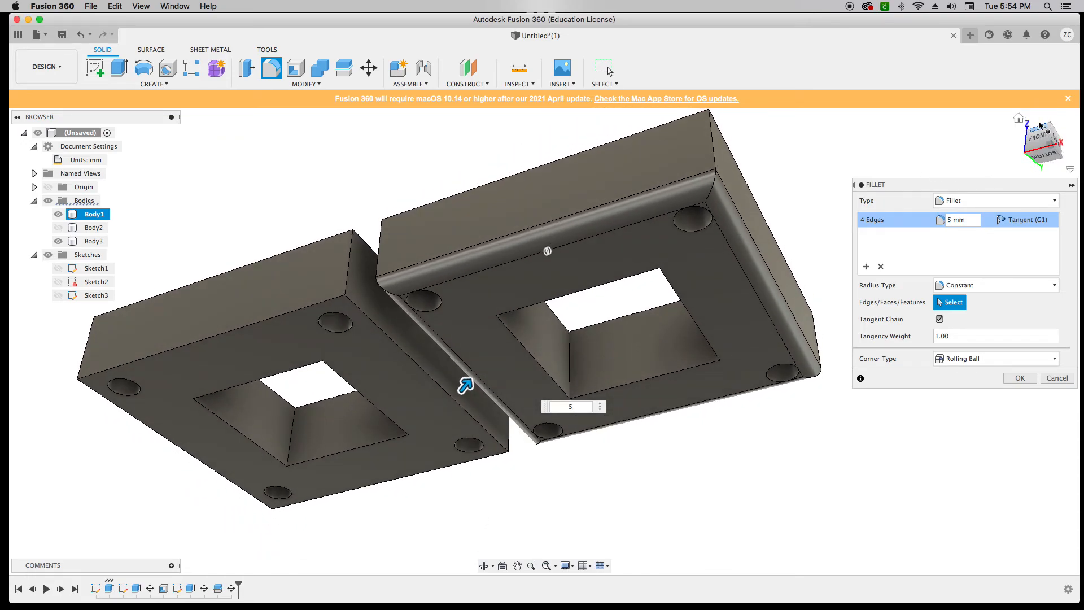
# Step: Reduce the fillet radius and apply the fillet to the lower half's four outer underside edges
pyautogui.click(572, 406)
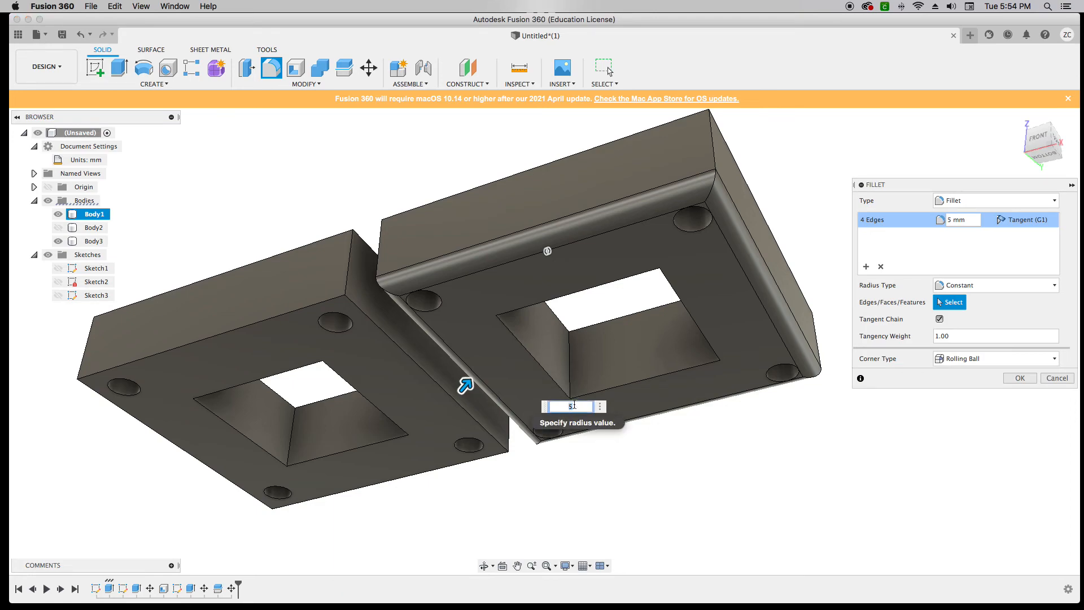
pyautogui.press('Return')
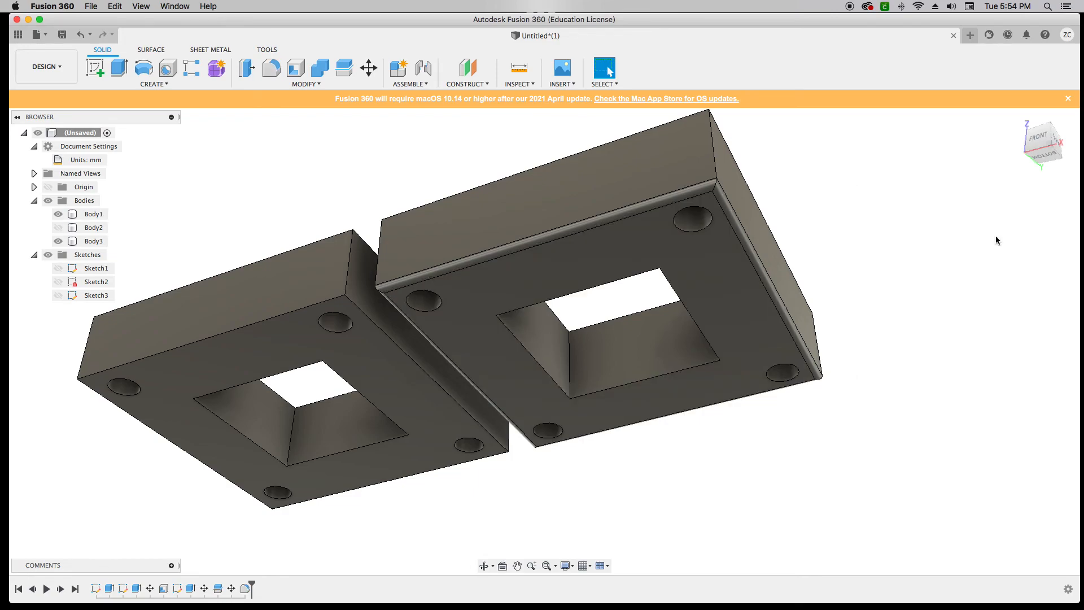
pyautogui.moveTo(1045, 155); pyautogui.dragTo(941, 183)
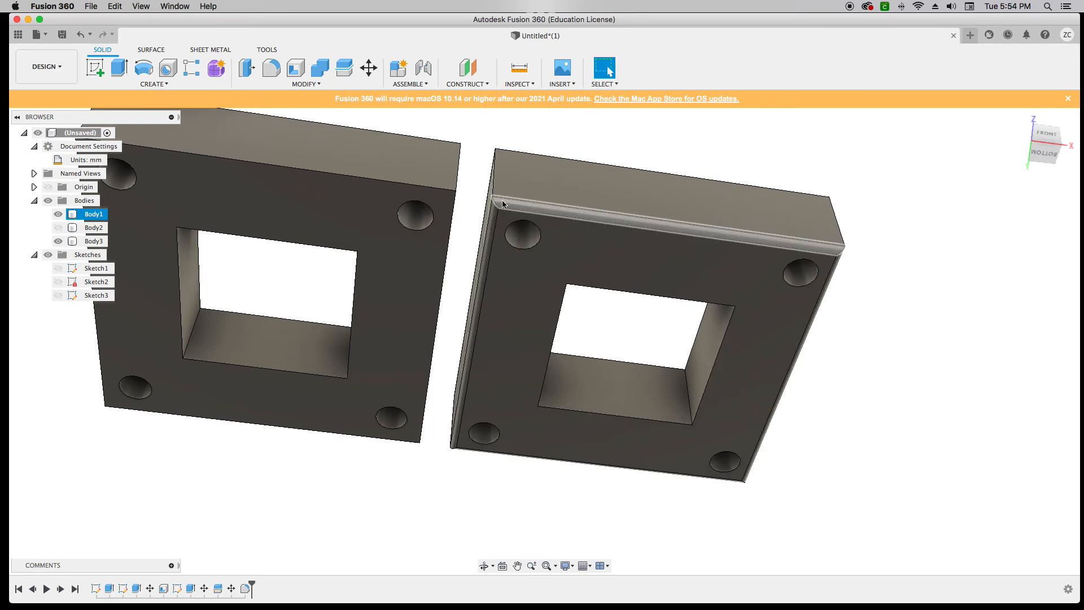
pyautogui.moveTo(1043, 154); pyautogui.dragTo(1049, 234)
pyautogui.scroll(-4, 842, 235)
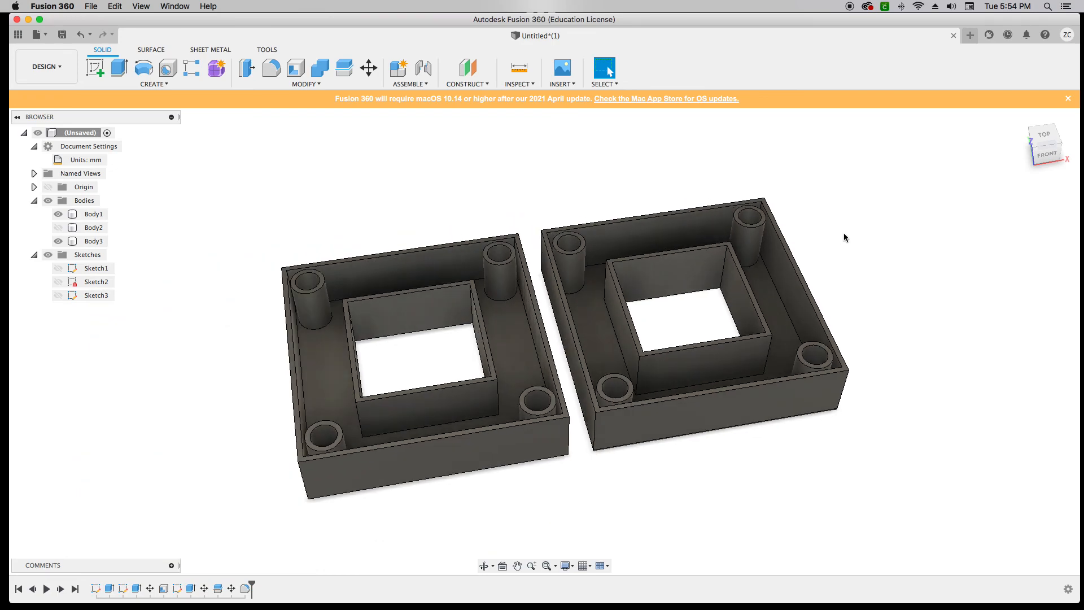
pyautogui.moveTo(1049, 163)
pyautogui.mouseDown()
pyautogui.moveTo(1045, 142)
pyautogui.moveTo(1046, 158)
pyautogui.mouseUp()
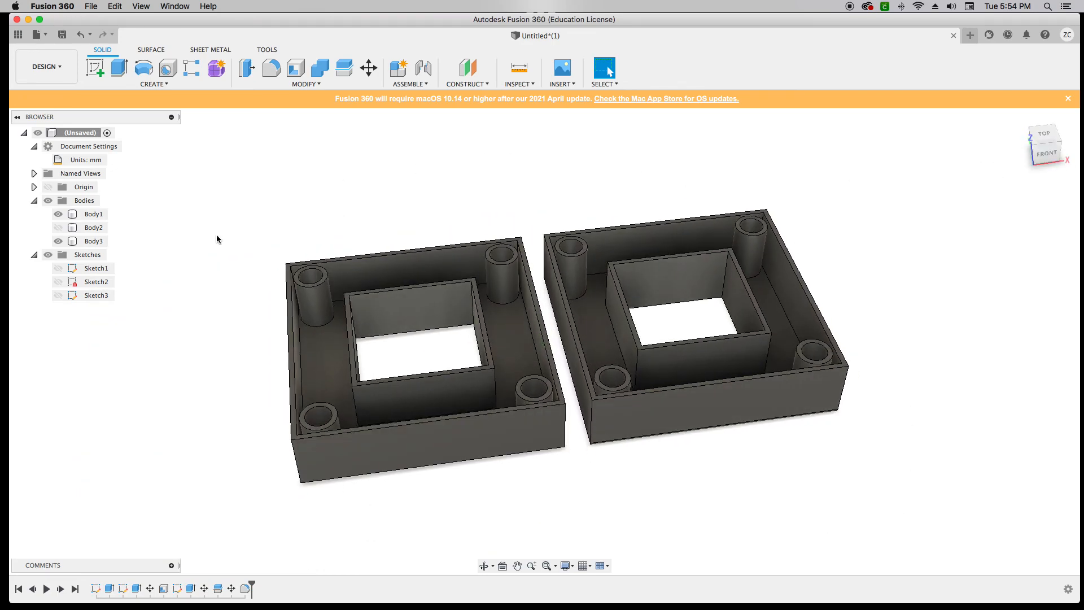